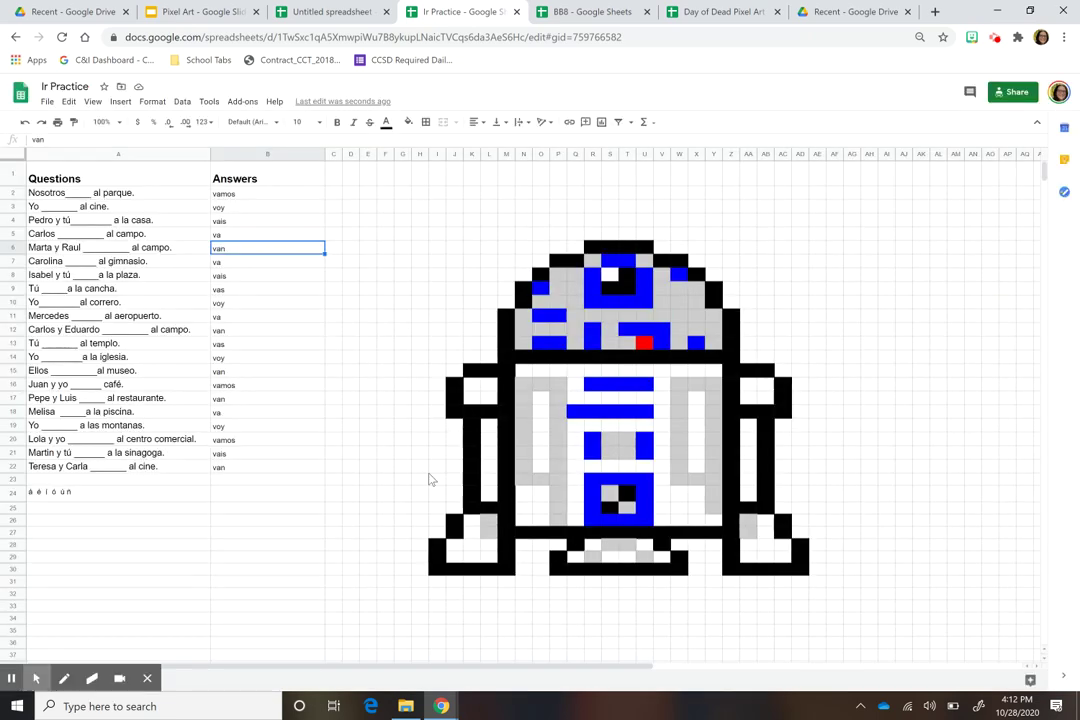
- Review the R2-D2 answers vamos and vais in cells B2 and B4
click(263, 196)
click(258, 220)
key(Up)
key(Up)
key(Down)
key(Down)
key(Up)
key(Up)
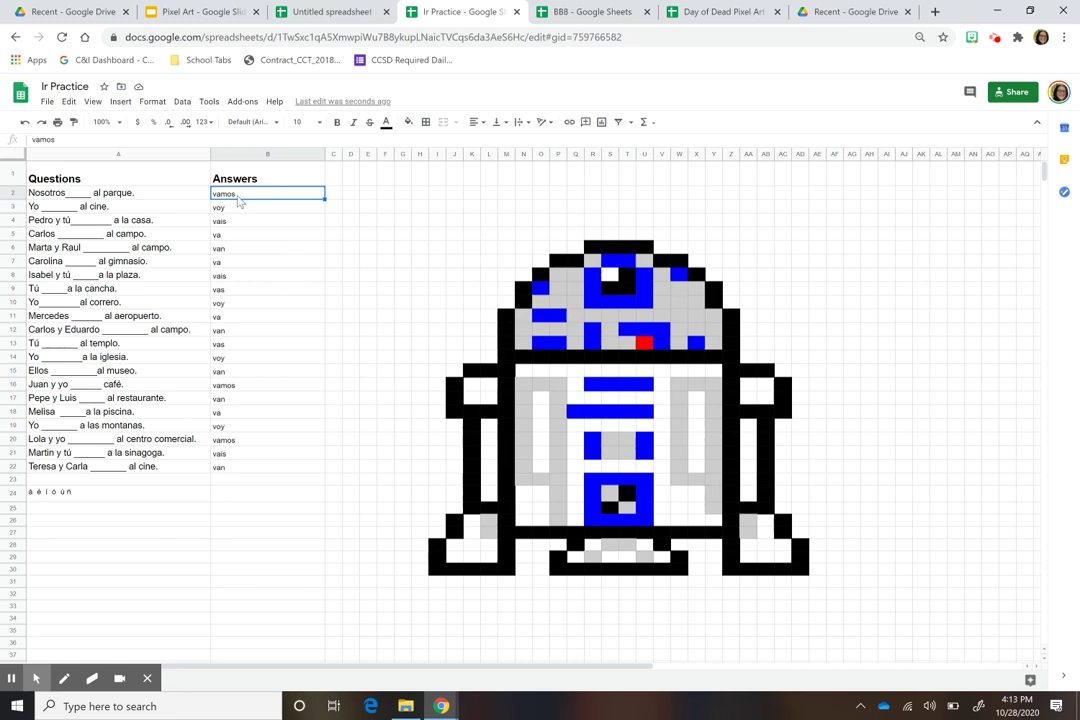
- Clear the answers vamos, voy, vais and va from B2:B5, hiding R2-D2's pixels
key(Delete)
click(240, 203)
key(Delete)
key(Down)
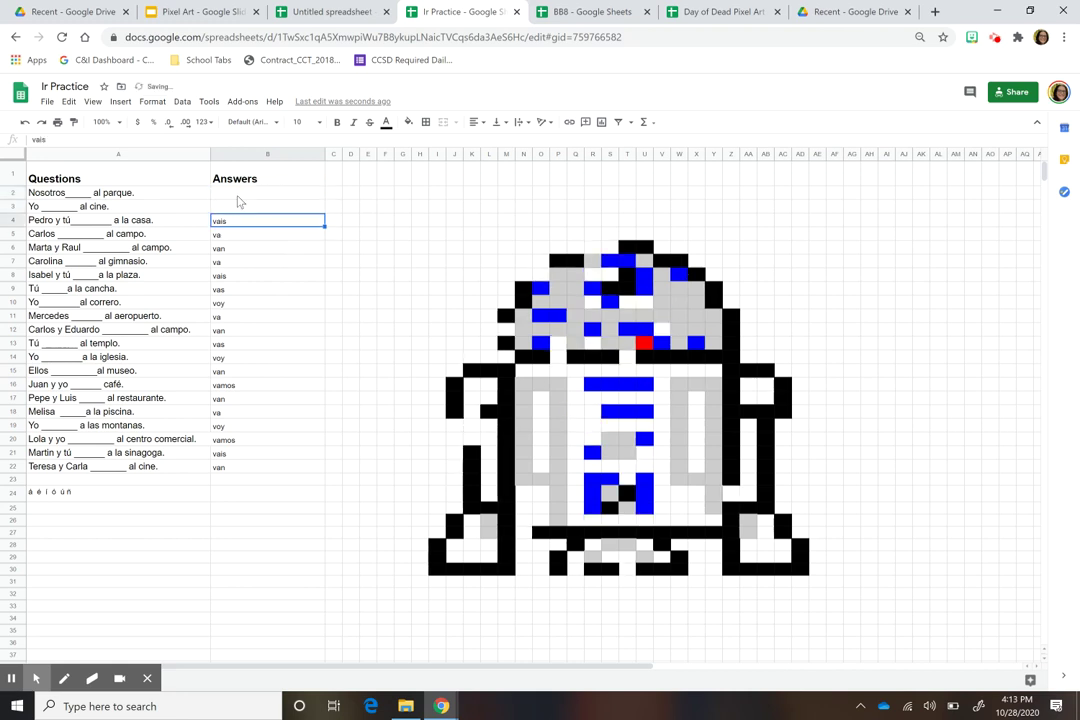
key(Delete)
key(Down)
key(Delete)
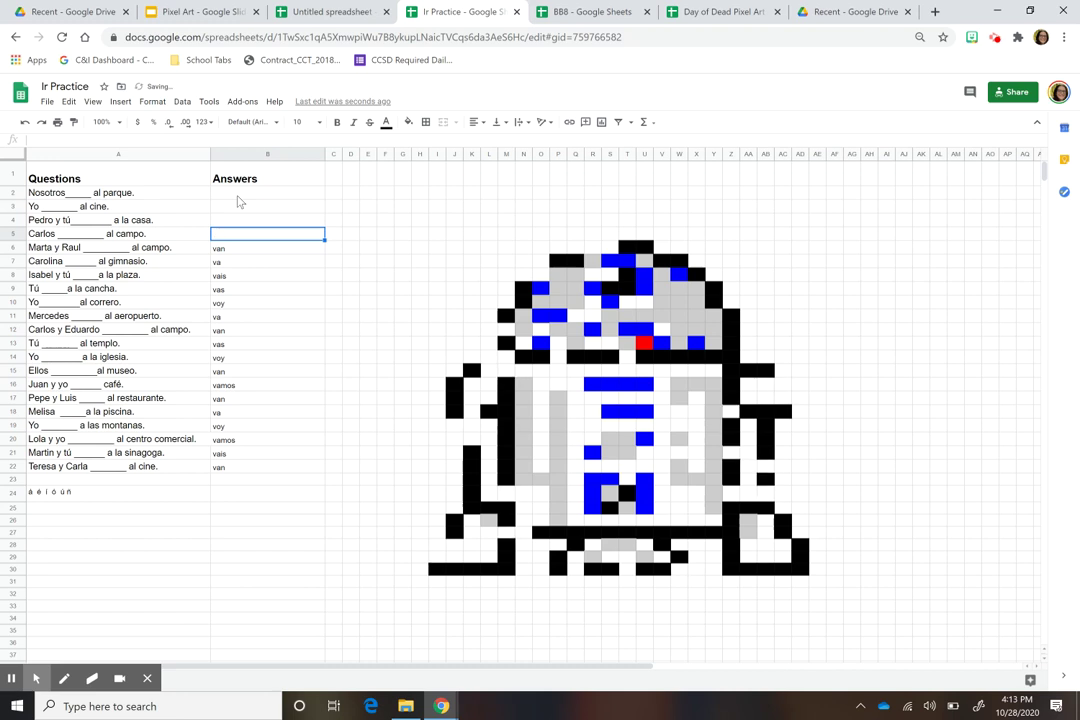
key(Up)
key(Up)
key(Up)
- Retype the answers vamos, voy, vais and va in B2:B5 to restore R2-D2
text(vam)
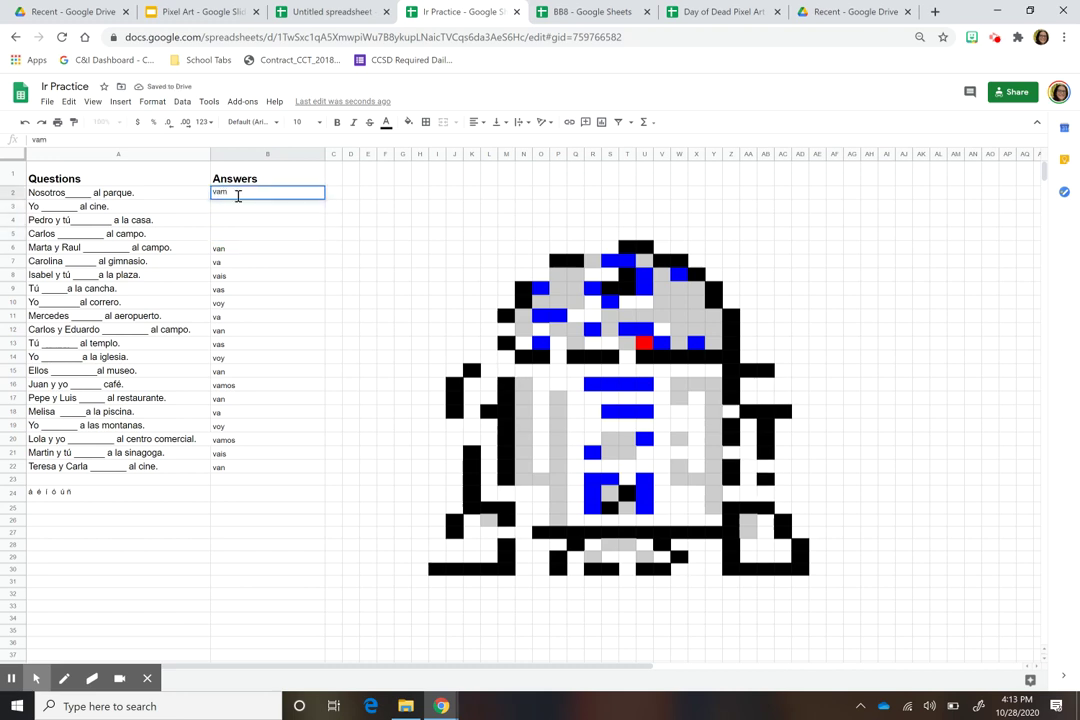
text(os)
key(Return)
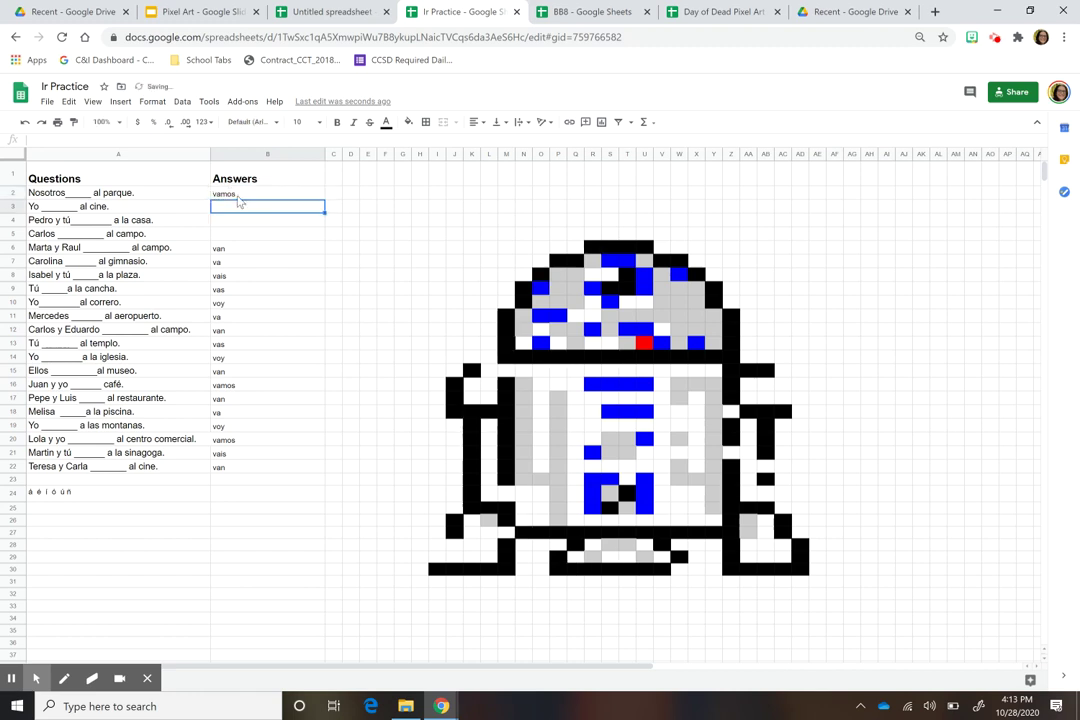
text(voy)
key(Return)
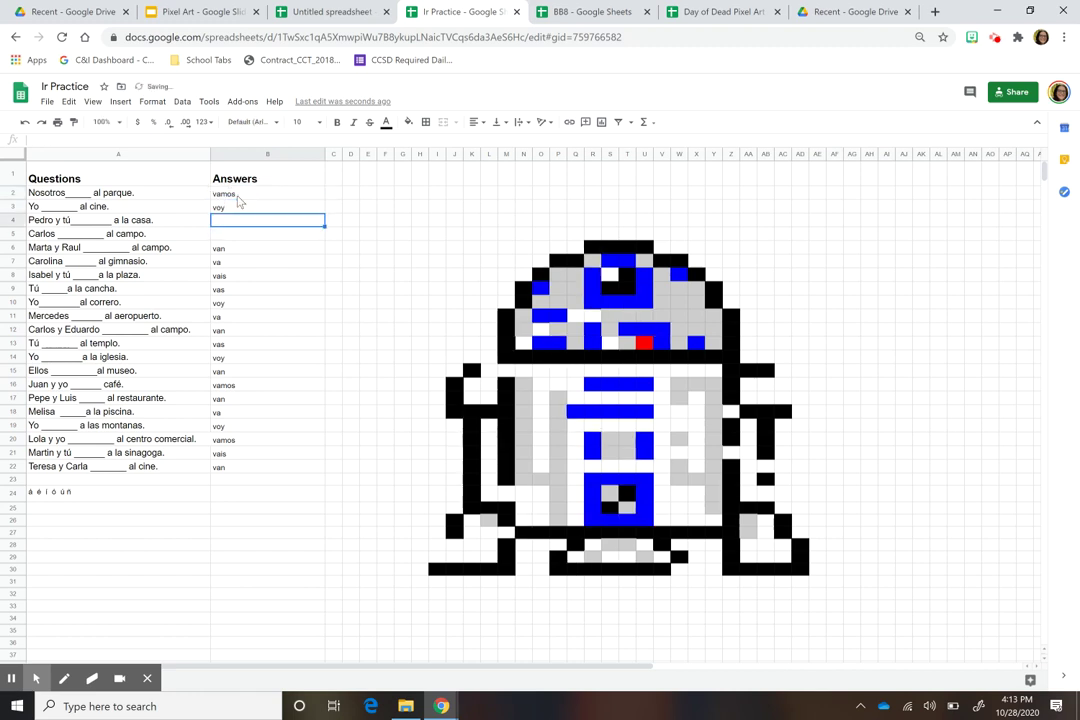
text(vais)
key(Return)
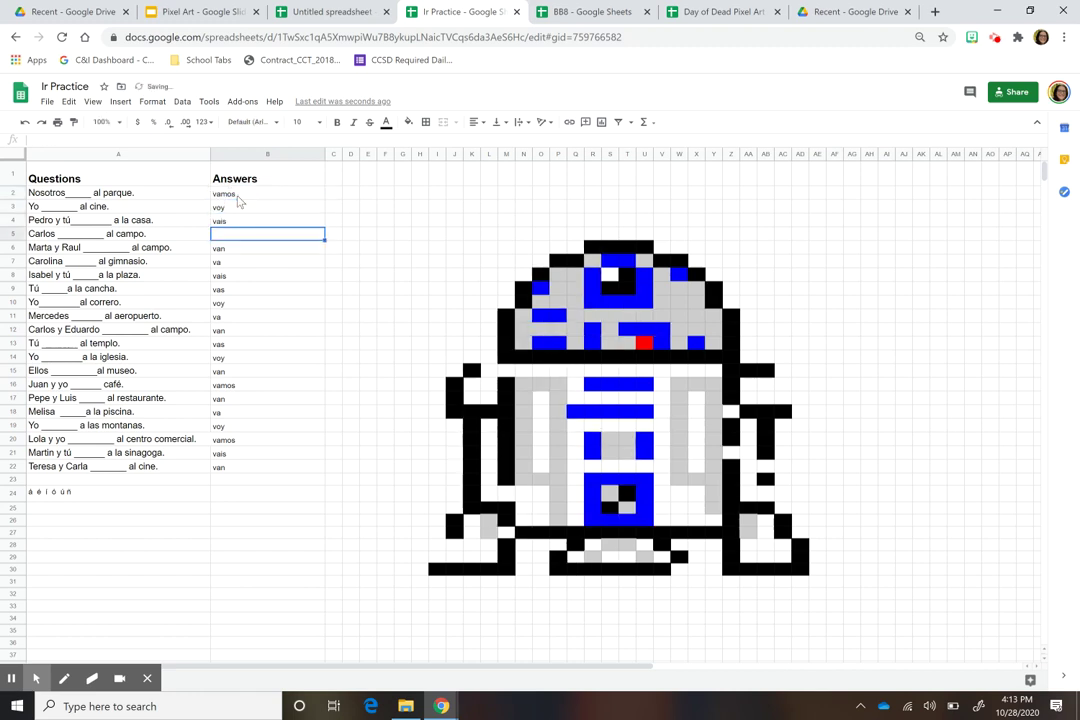
text(va)
key(Return)
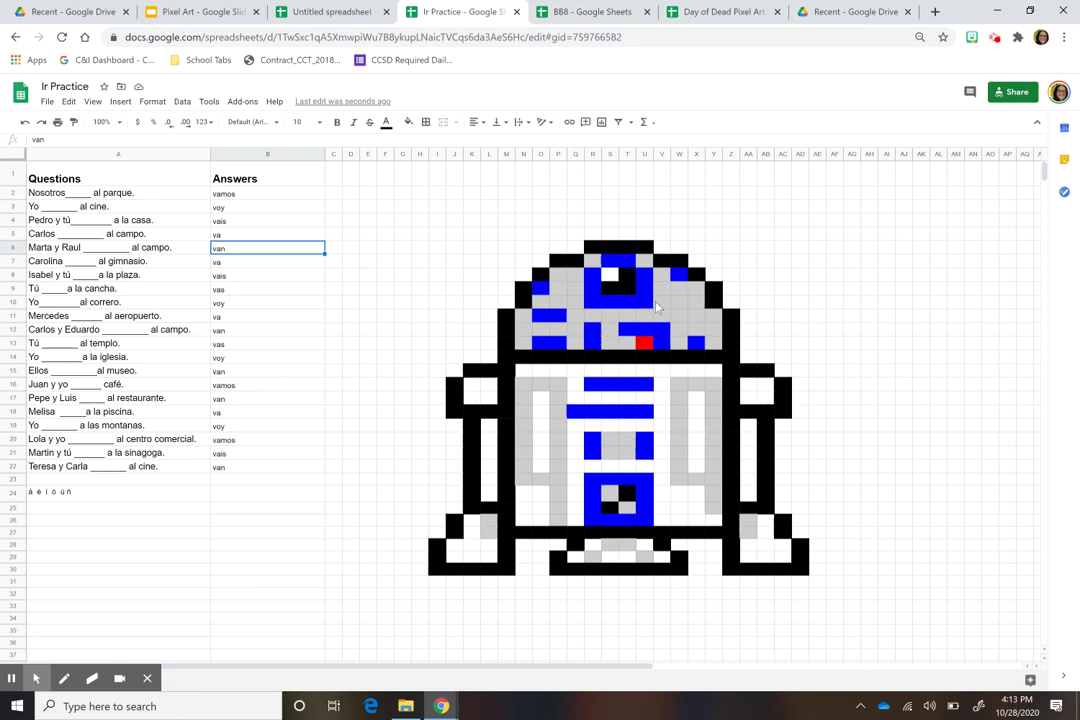
- Open the Day of Dead Pixel Art spreadsheet, view Sheet2's blank outline, then return to Sheet1
click(588, 11)
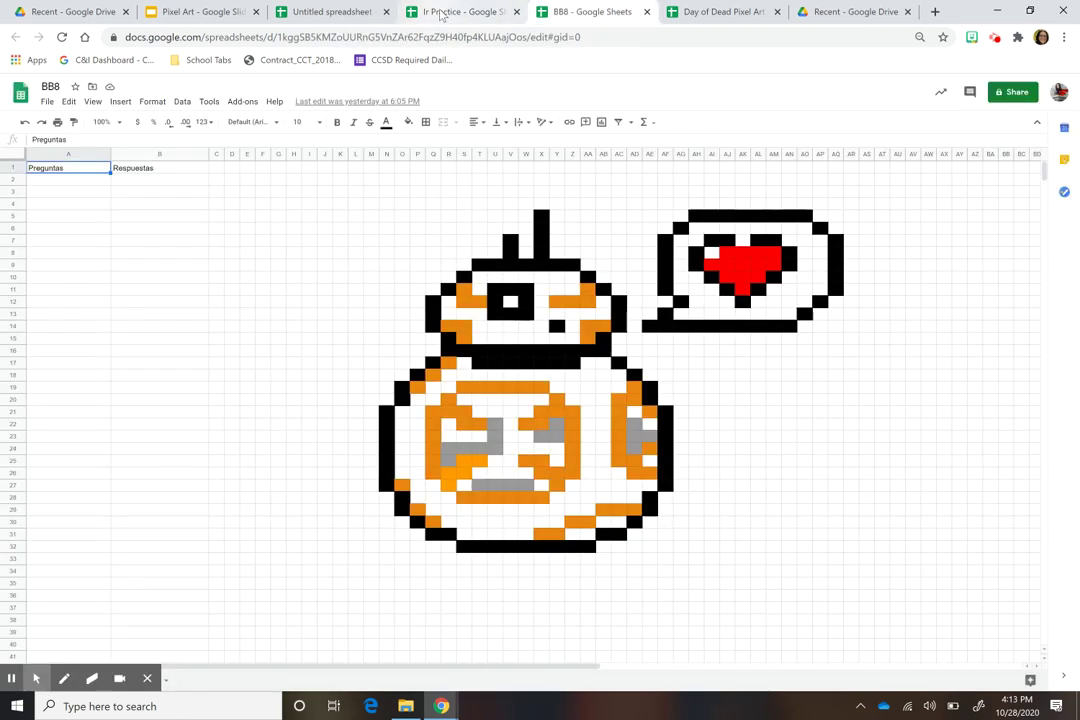
click(439, 11)
click(568, 12)
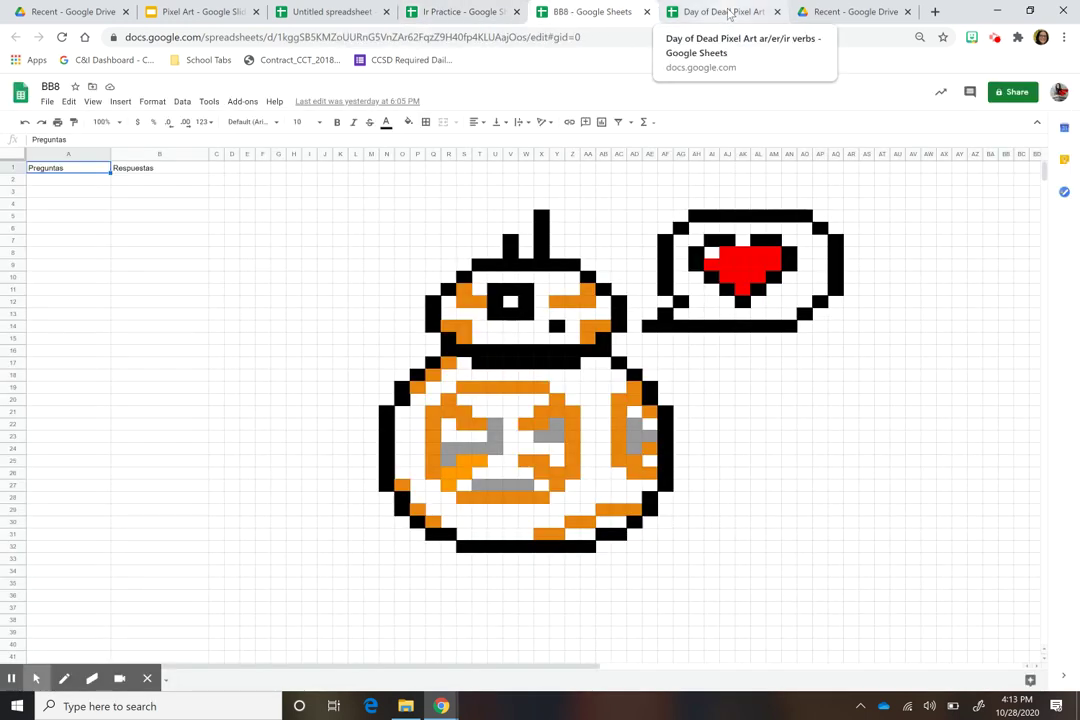
click(730, 12)
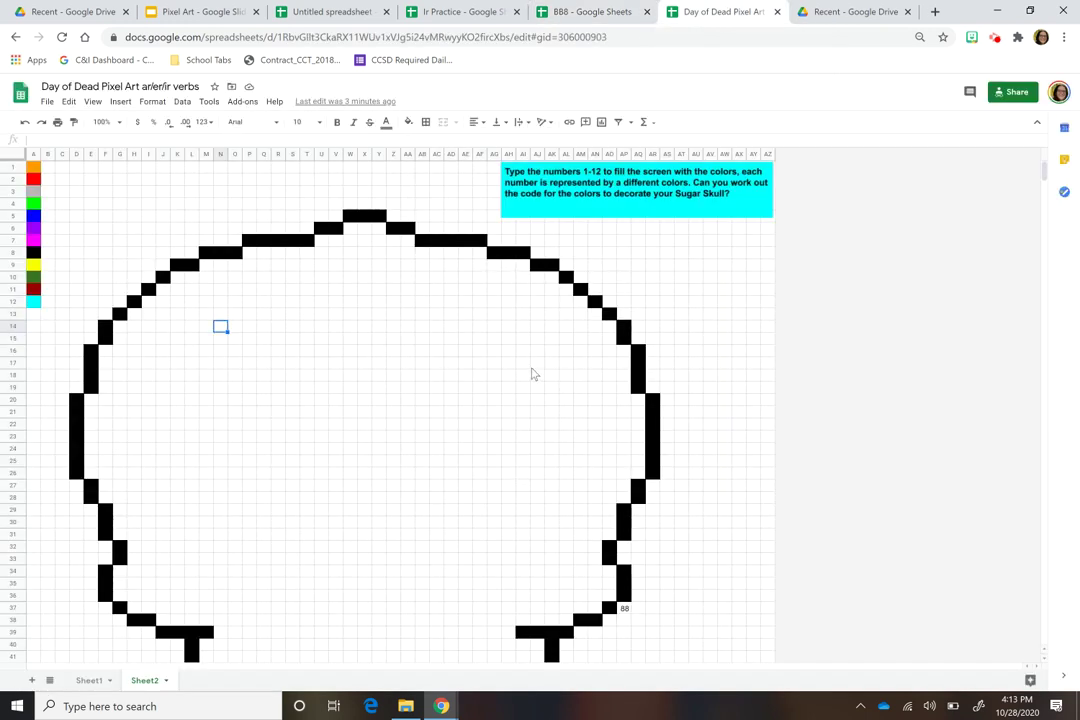
click(145, 680)
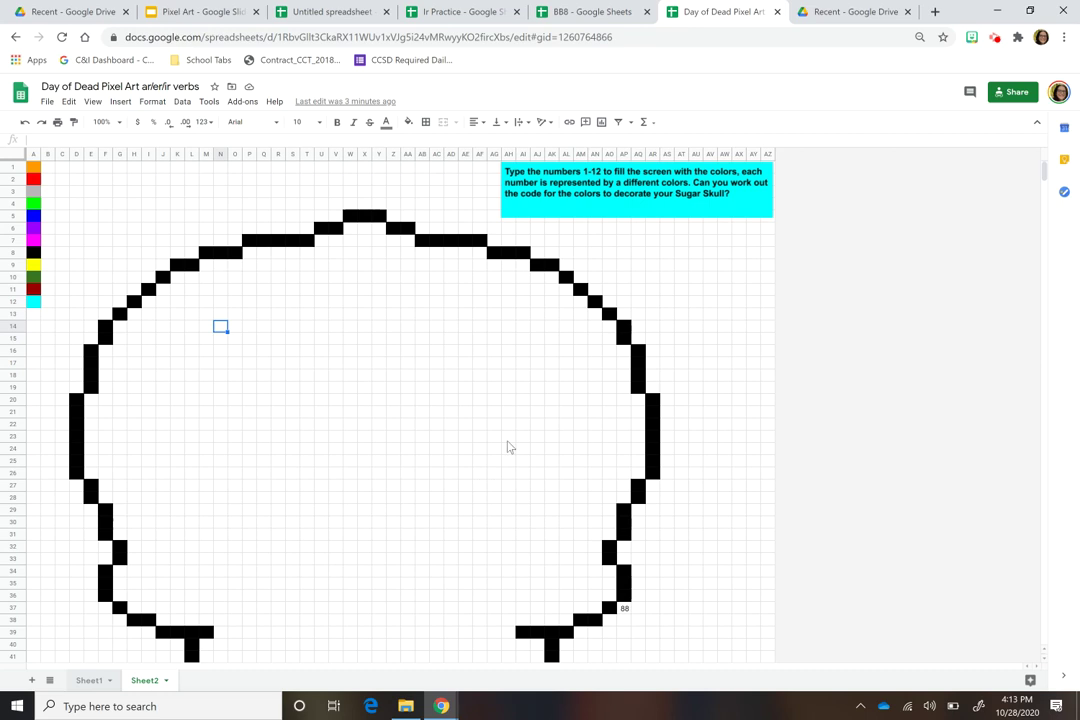
key(ctrl+shift+Page_Up)
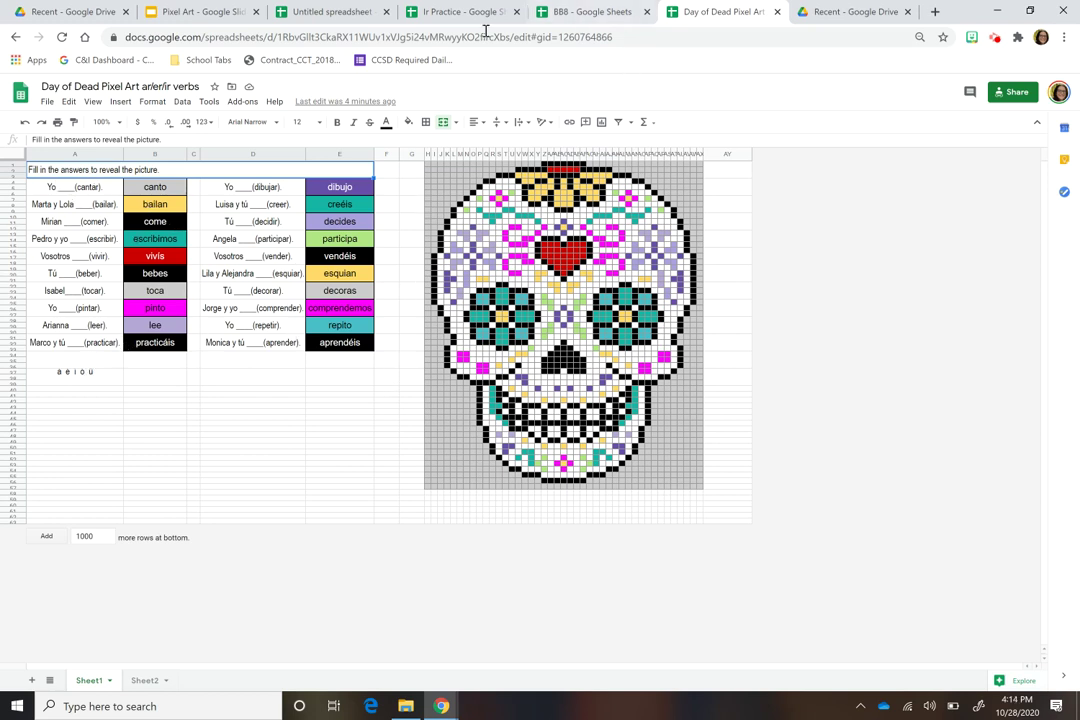
- Glance at the recent files in Google Drive, then return to the Untitled spreadsheet
click(325, 12)
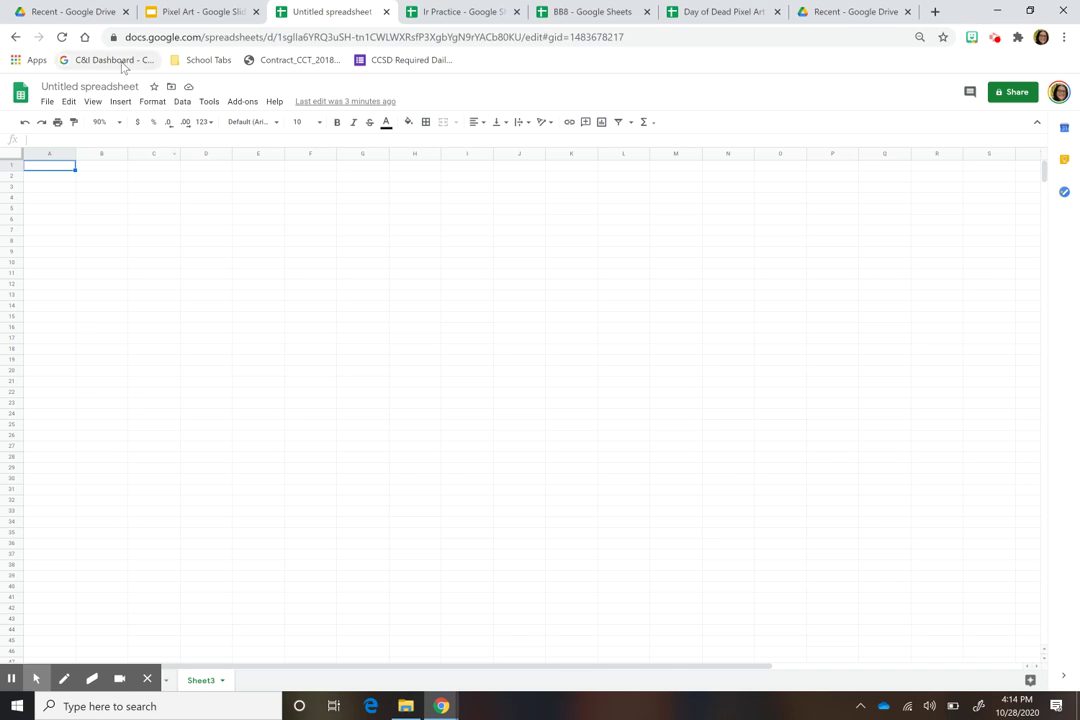
click(36, 12)
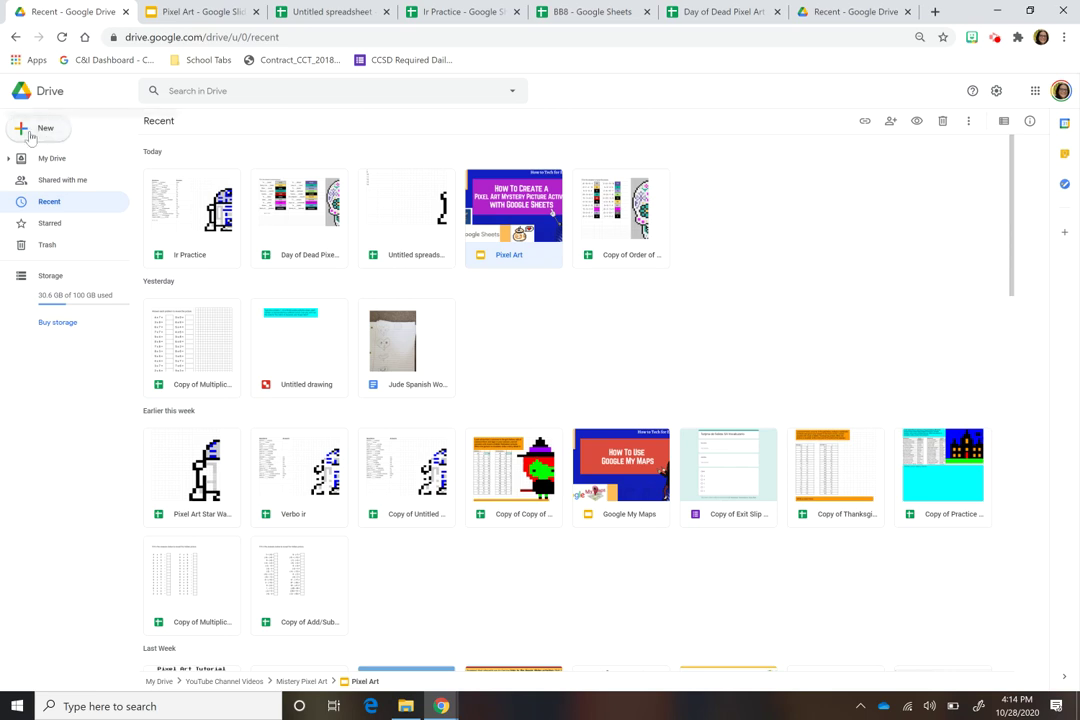
click(331, 14)
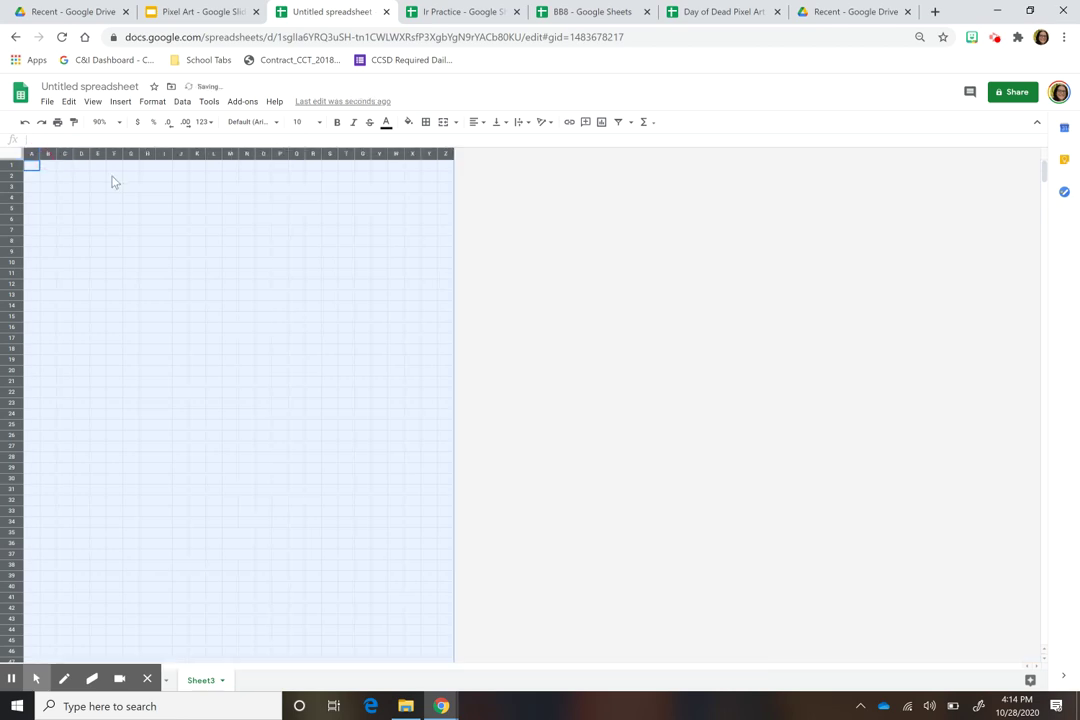
- Select all columns and insert 26 more, extending the grid to column AZ
click(38, 154)
right_click(333, 308)
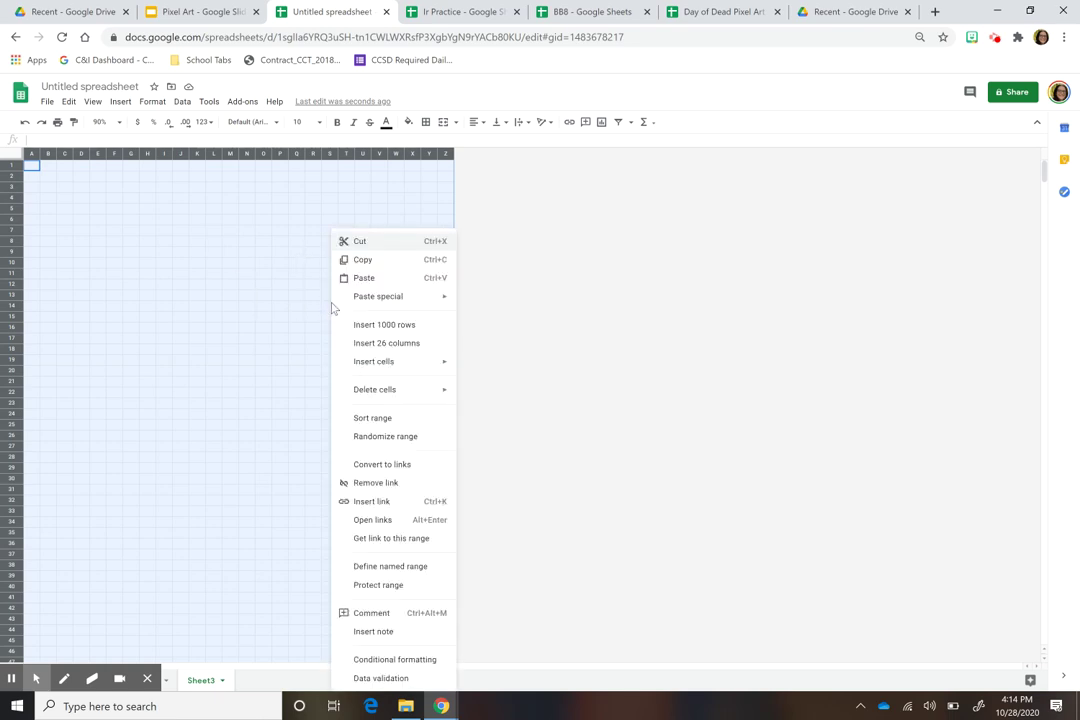
click(401, 346)
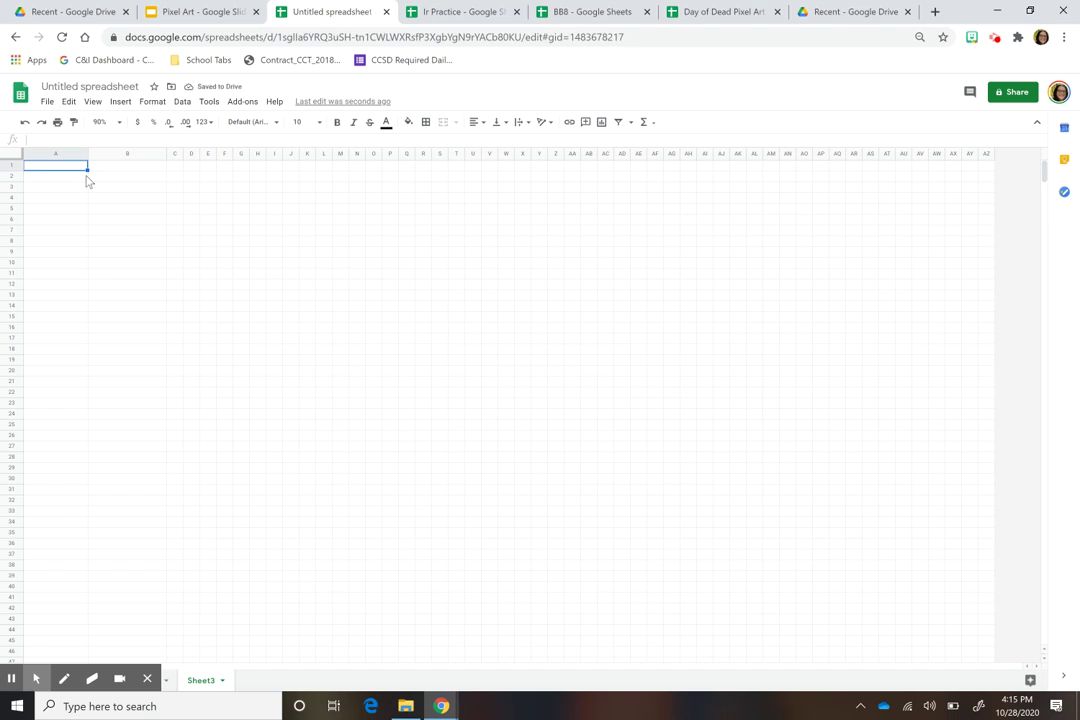
text(qwu)
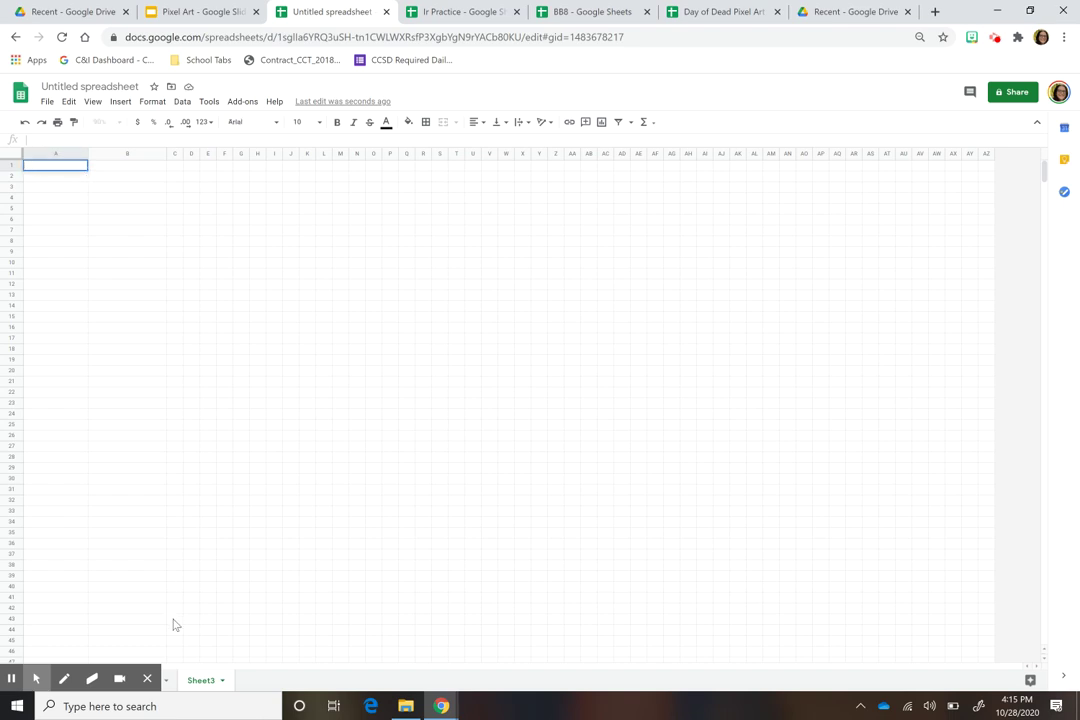
- Go from Sheet2 to Sheet1 and select question 1 in A2 and answer cell B2
click(148, 679)
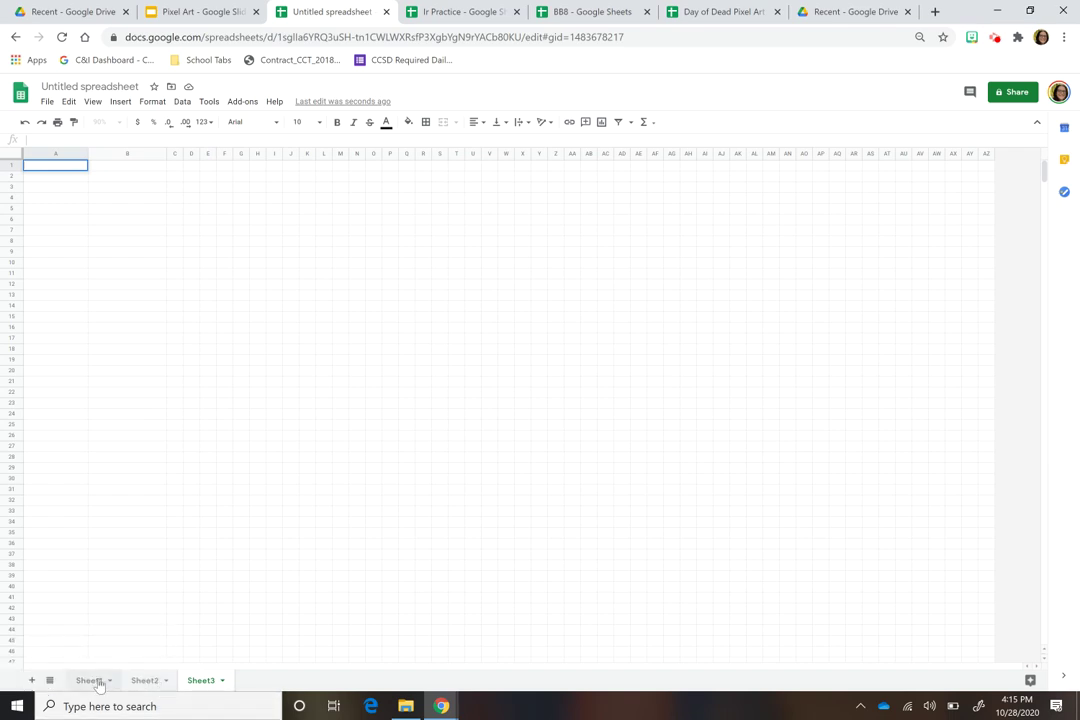
click(141, 680)
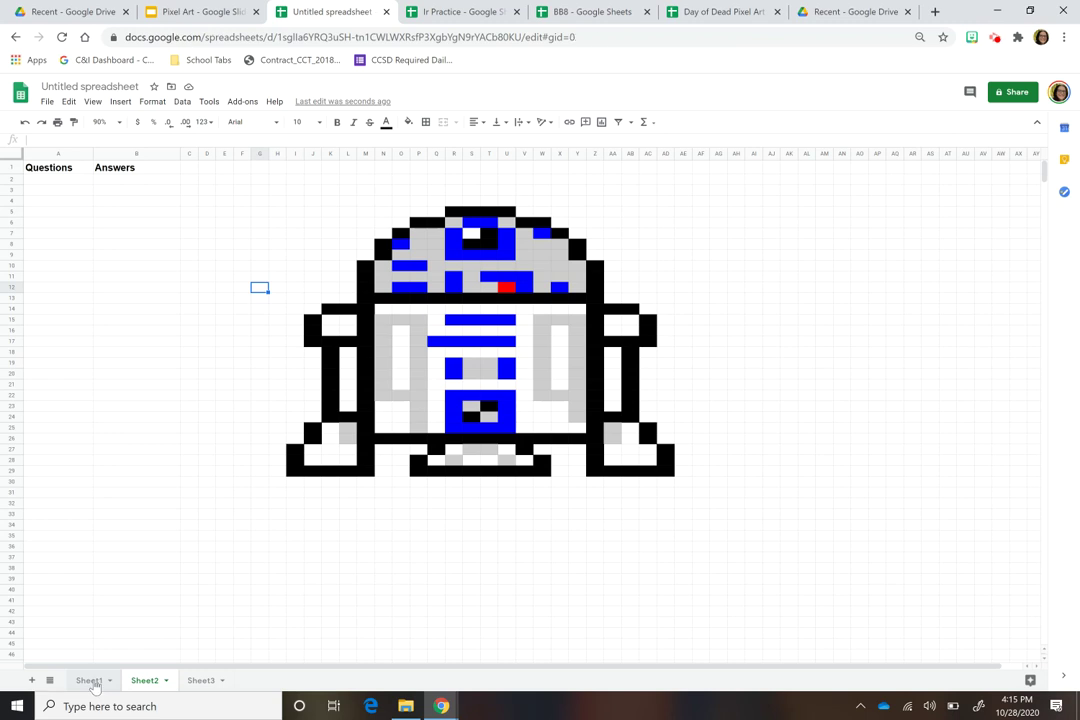
click(92, 682)
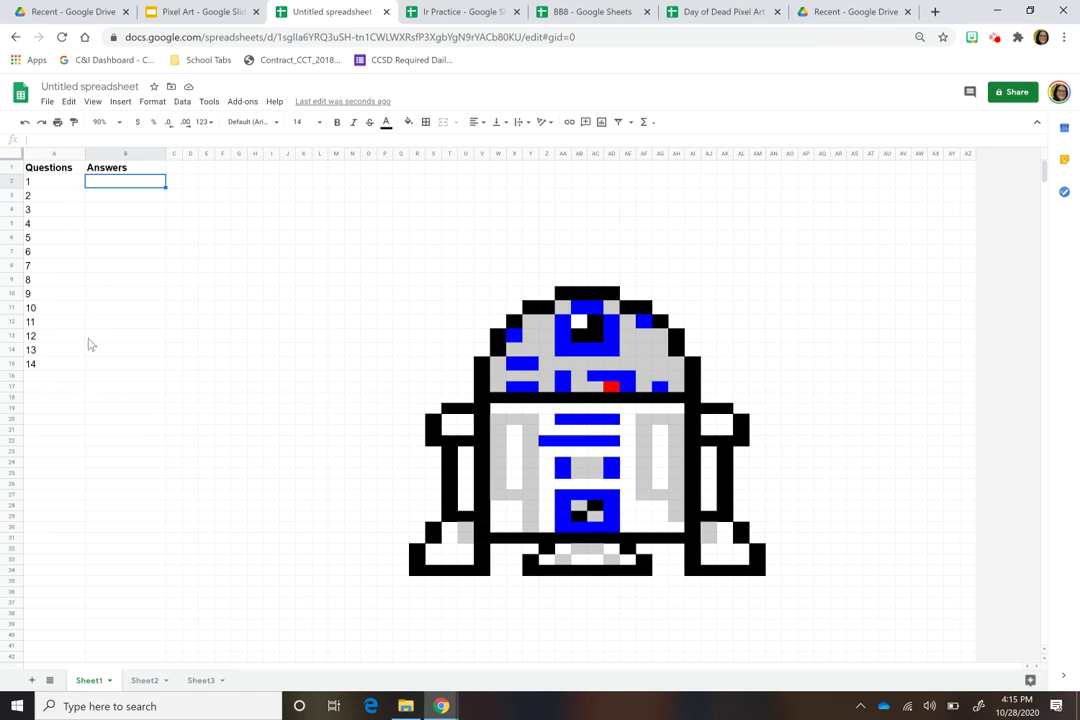
click(58, 189)
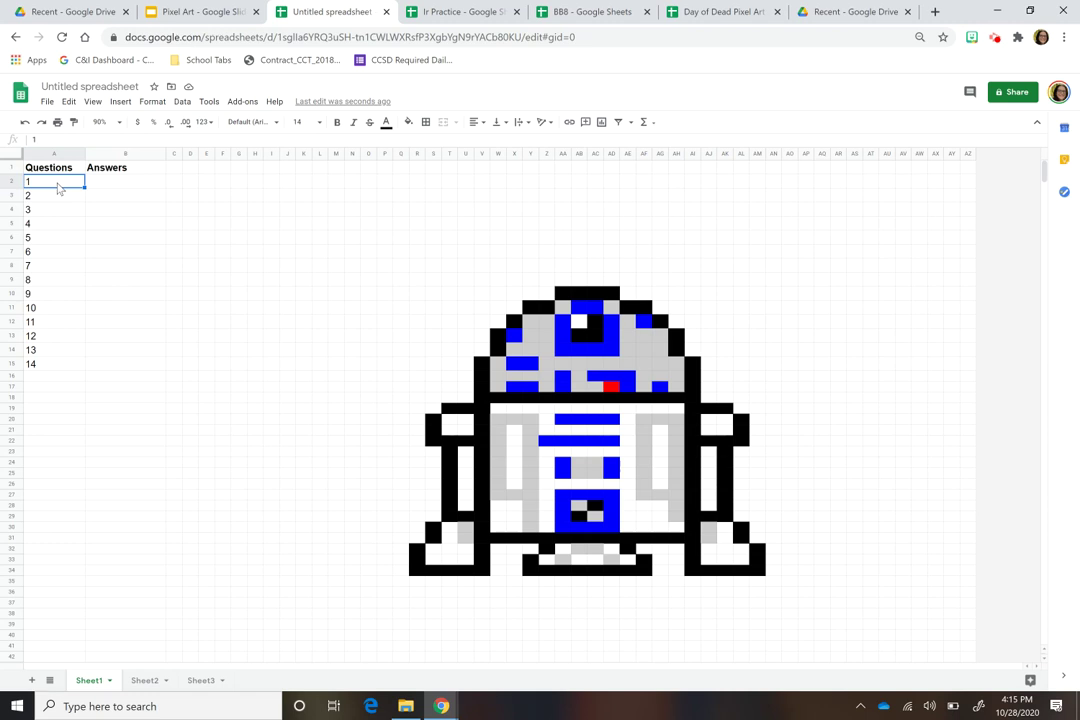
click(118, 189)
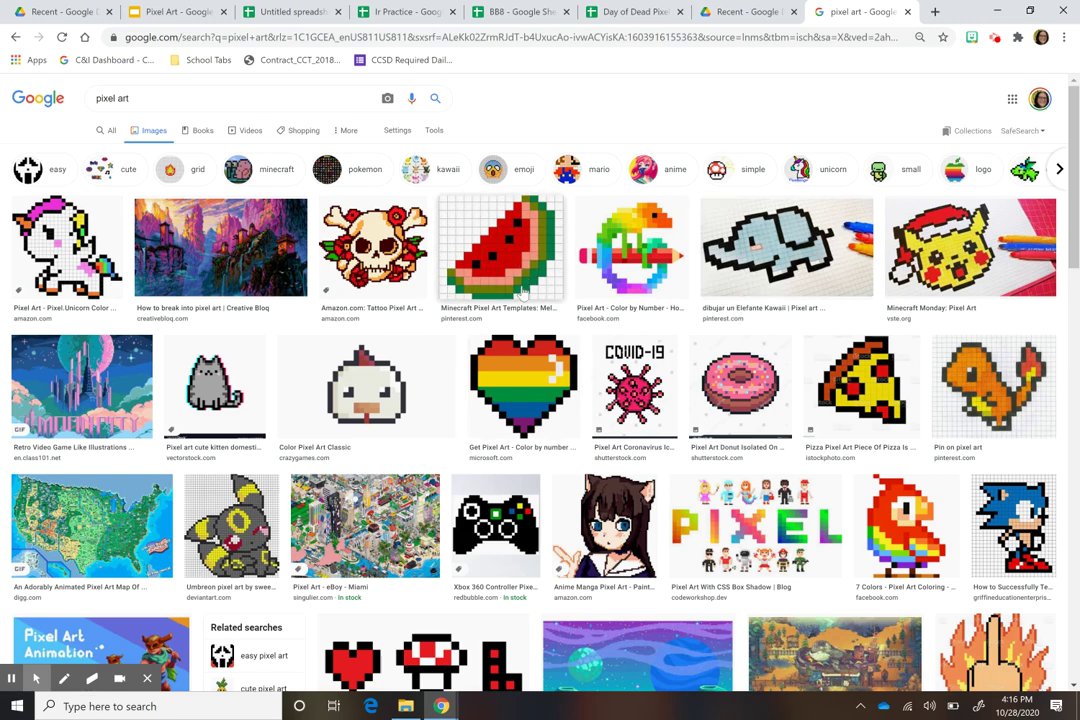
- Scroll through the Google Images pixel art results
scroll(543, 522, down, 3)
scroll(543, 522, up, 3)
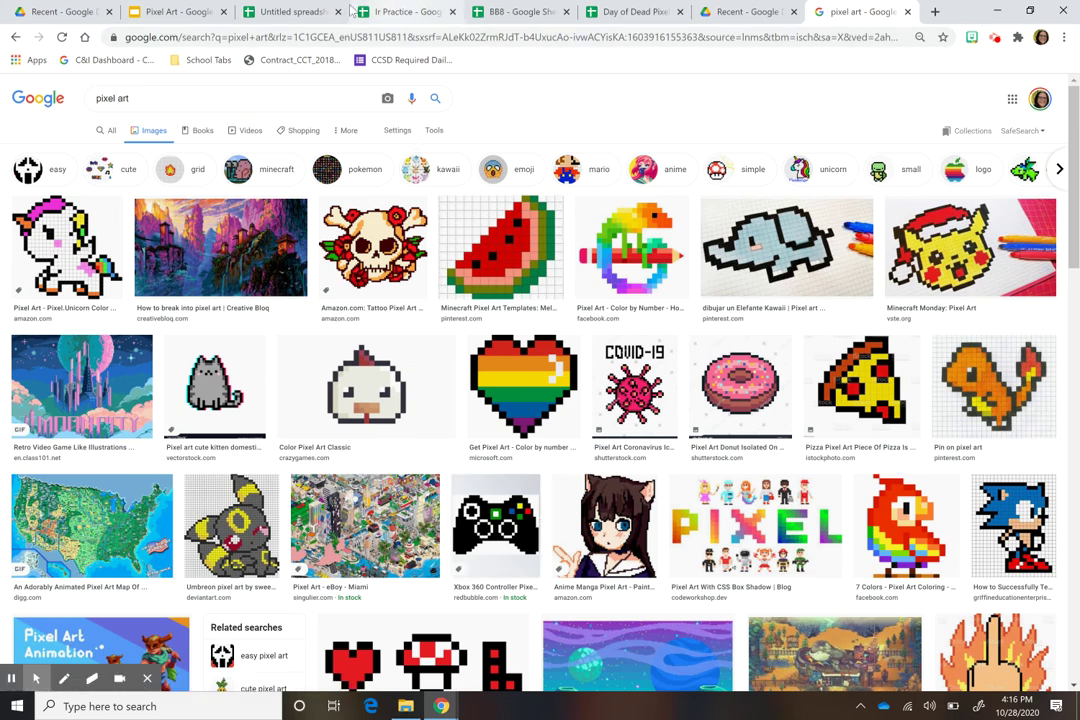
- On Sheet3 of the Untitled spreadsheet, fill N7 and N9:N17 red
click(295, 11)
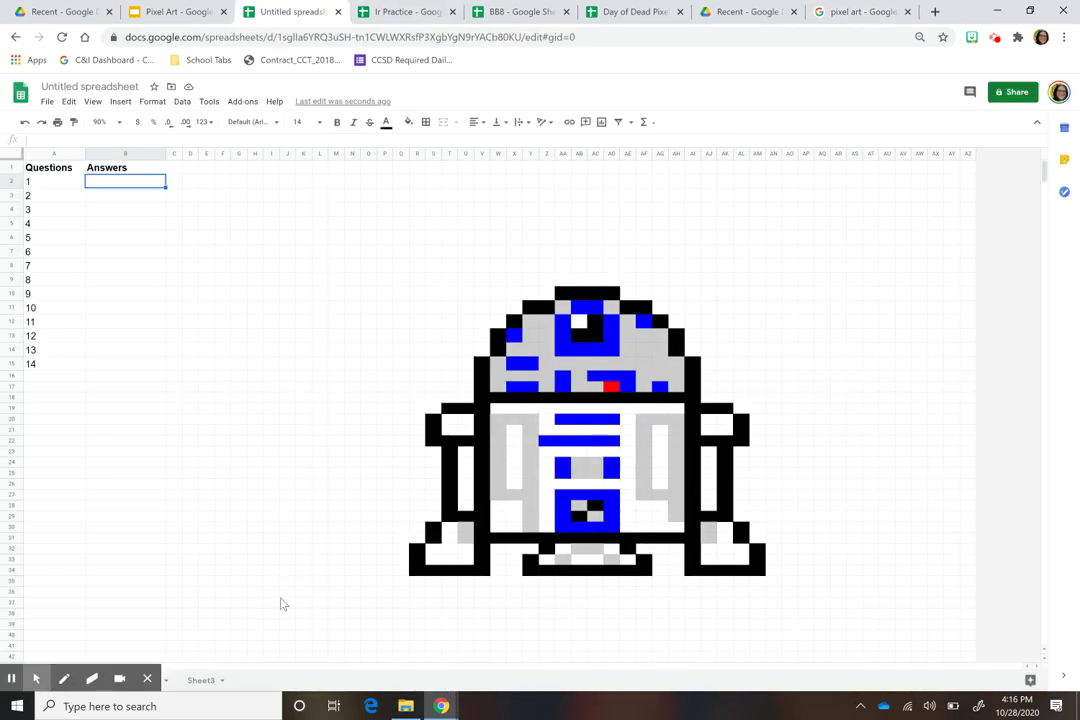
click(149, 680)
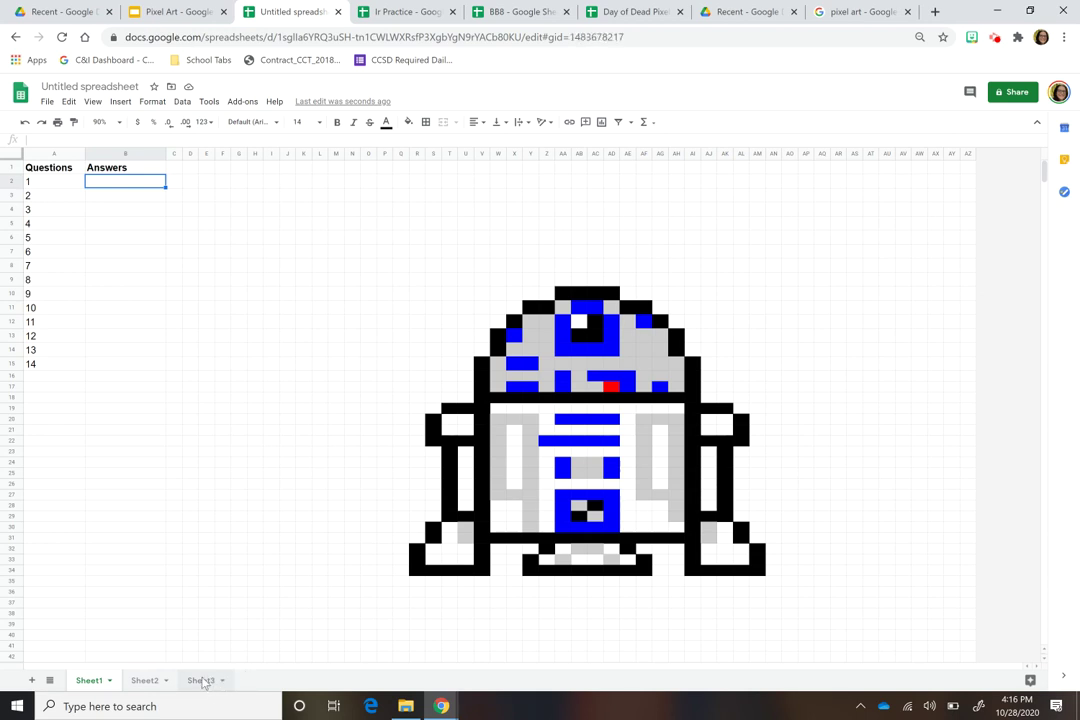
click(205, 681)
click(357, 232)
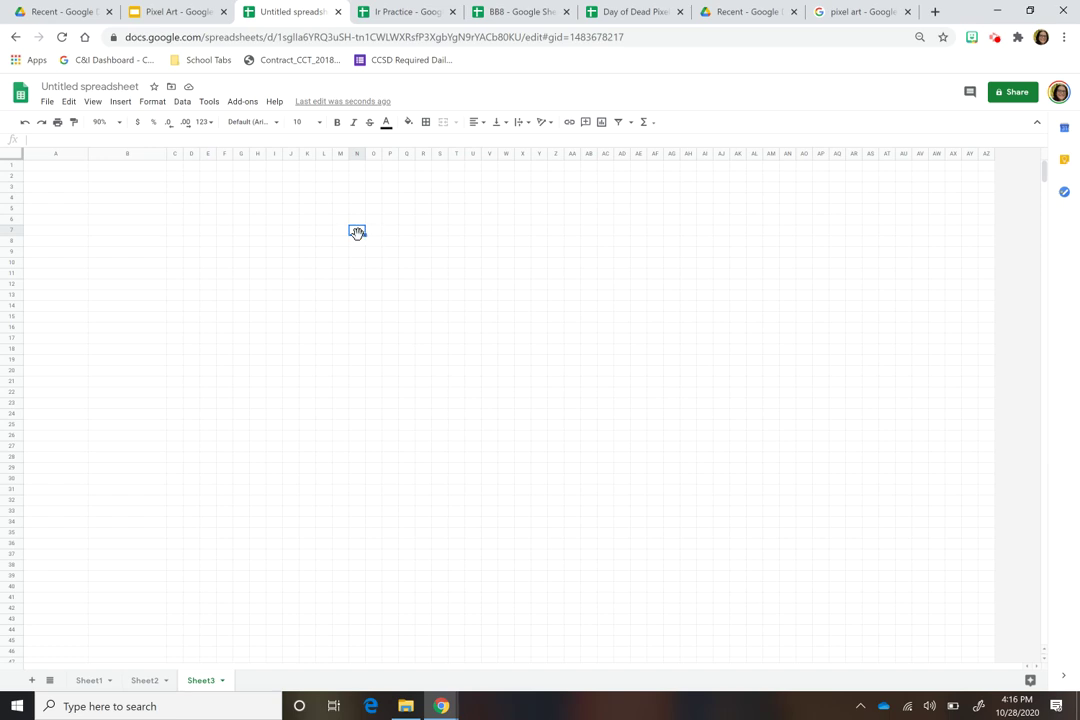
click(412, 127)
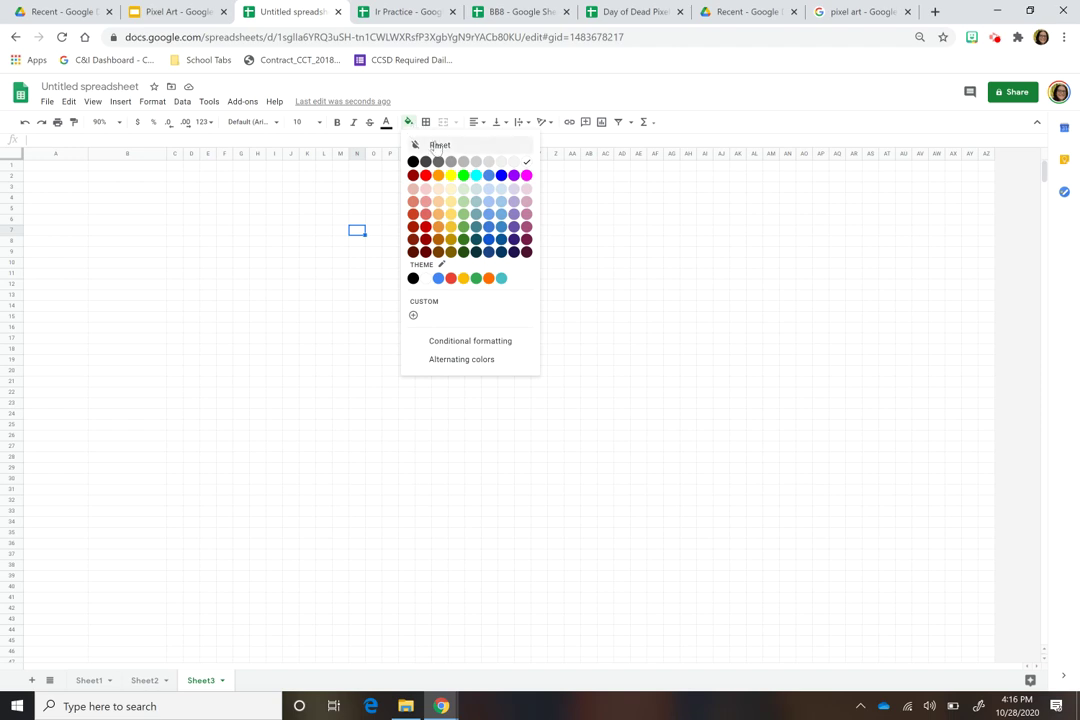
click(426, 177)
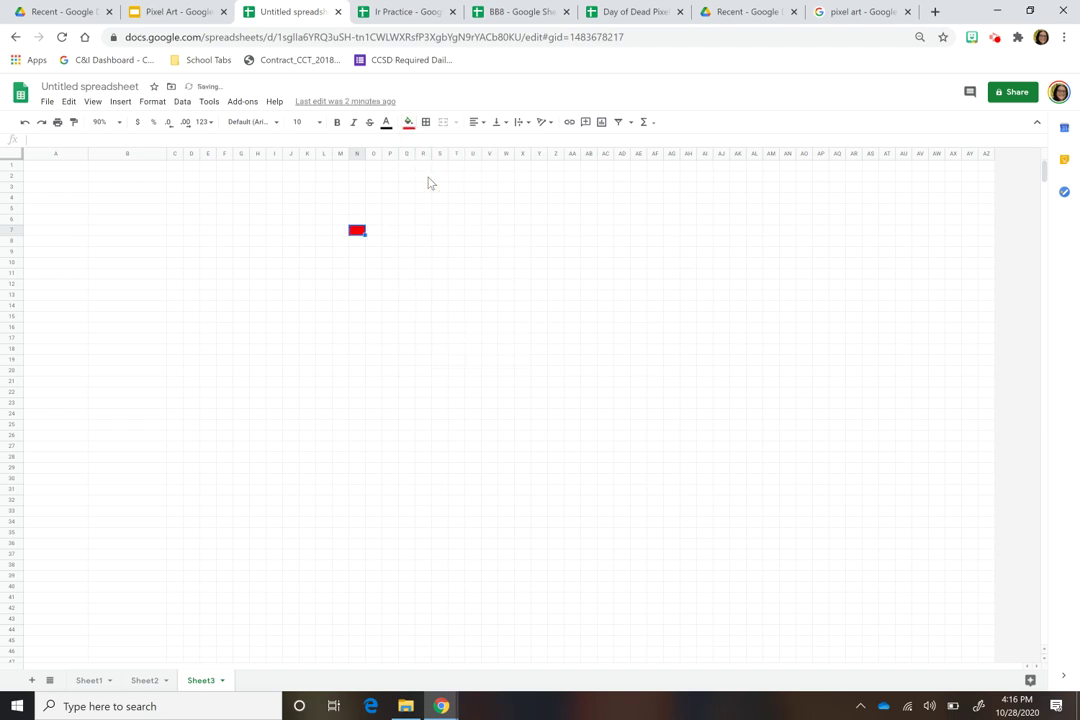
click(407, 297)
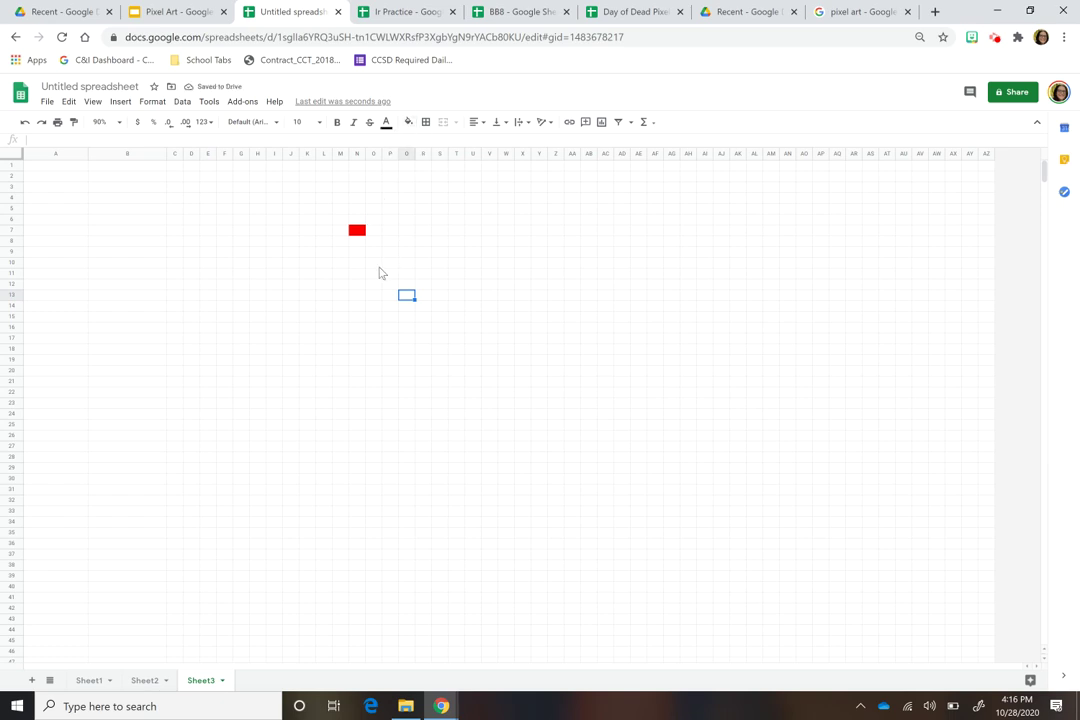
click(362, 256)
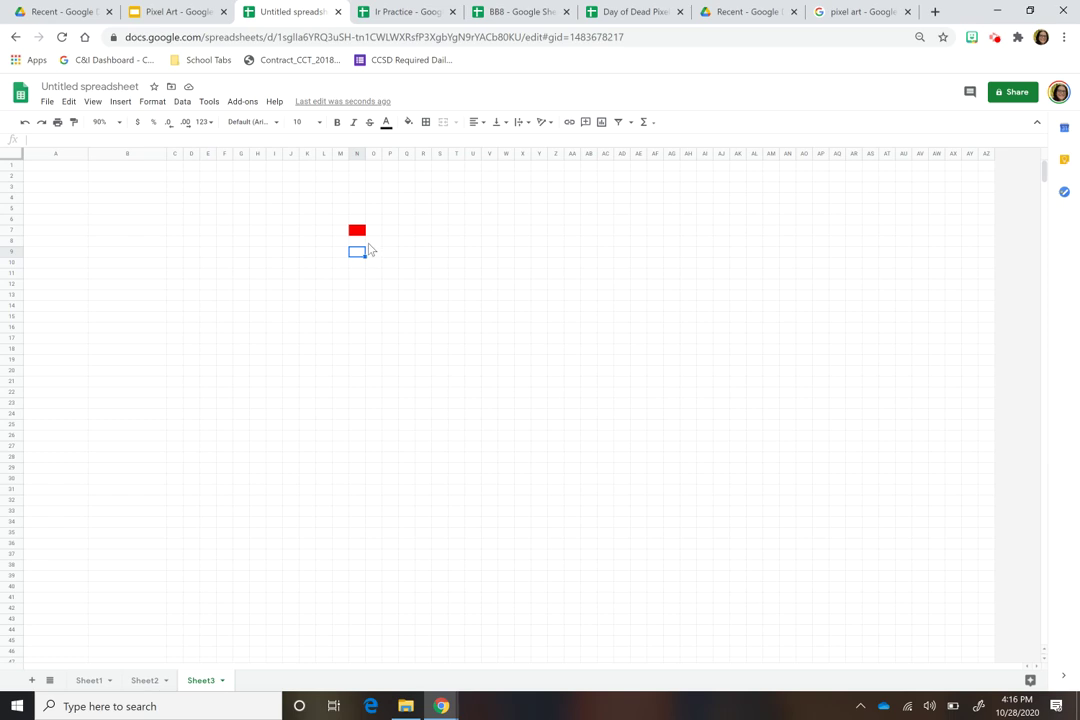
drag(359, 256, 355, 343)
click(408, 122)
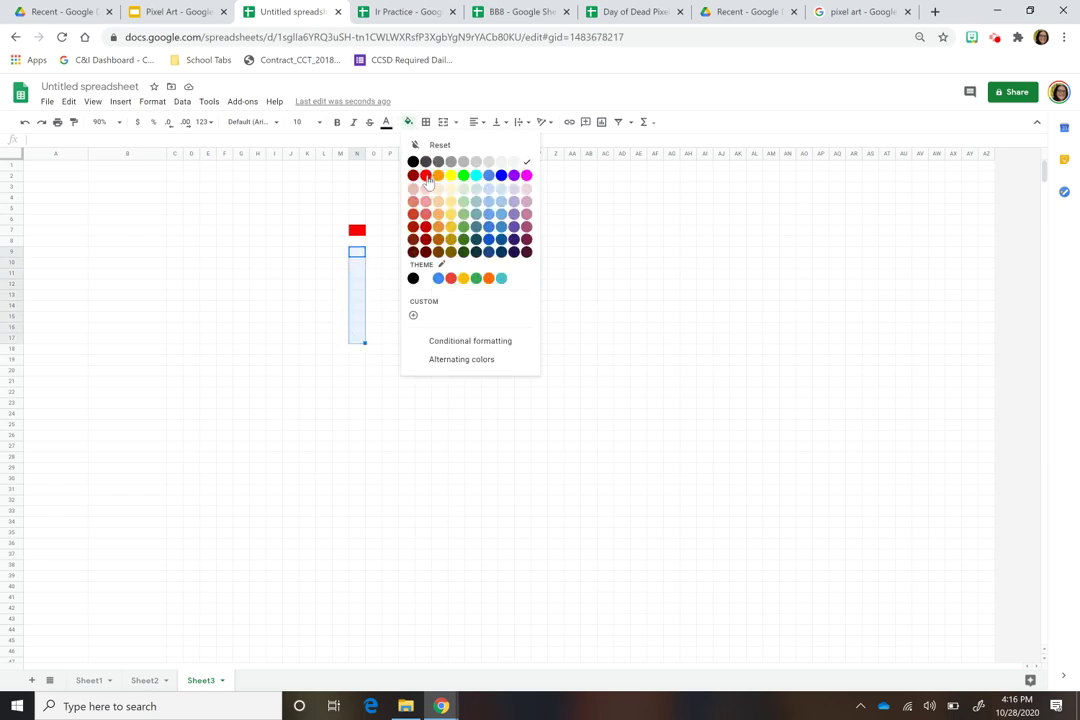
click(426, 176)
click(390, 252)
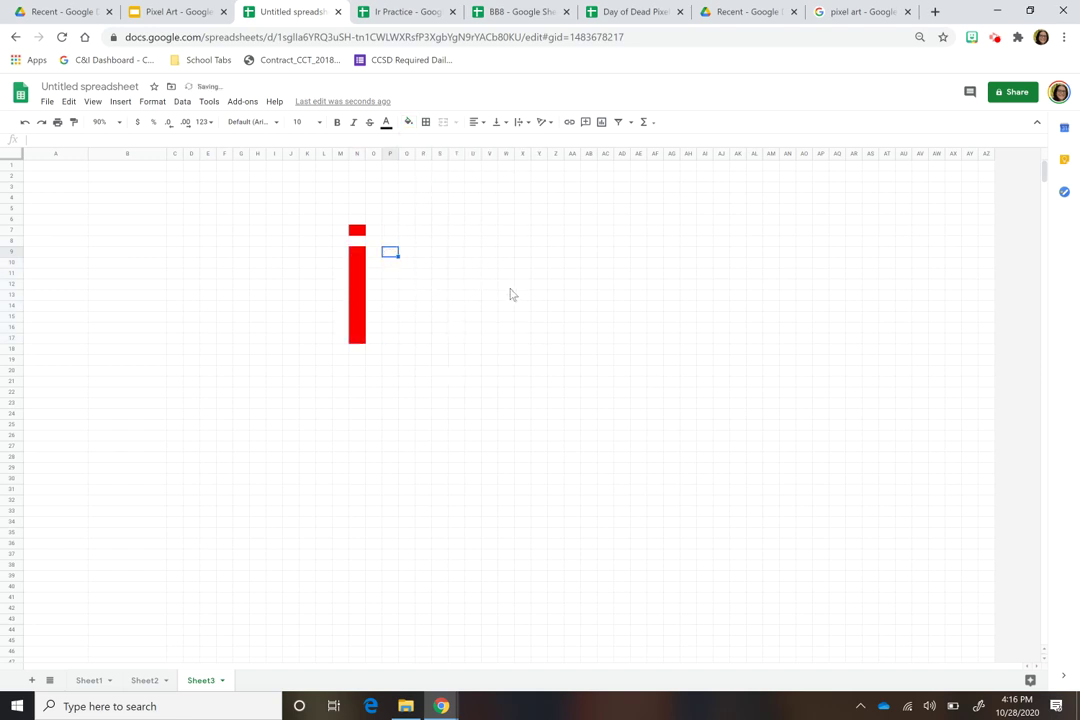
- Fill six scattered cells, including Q14, AC14, AB18, V18 and V11, cyan
click(409, 295)
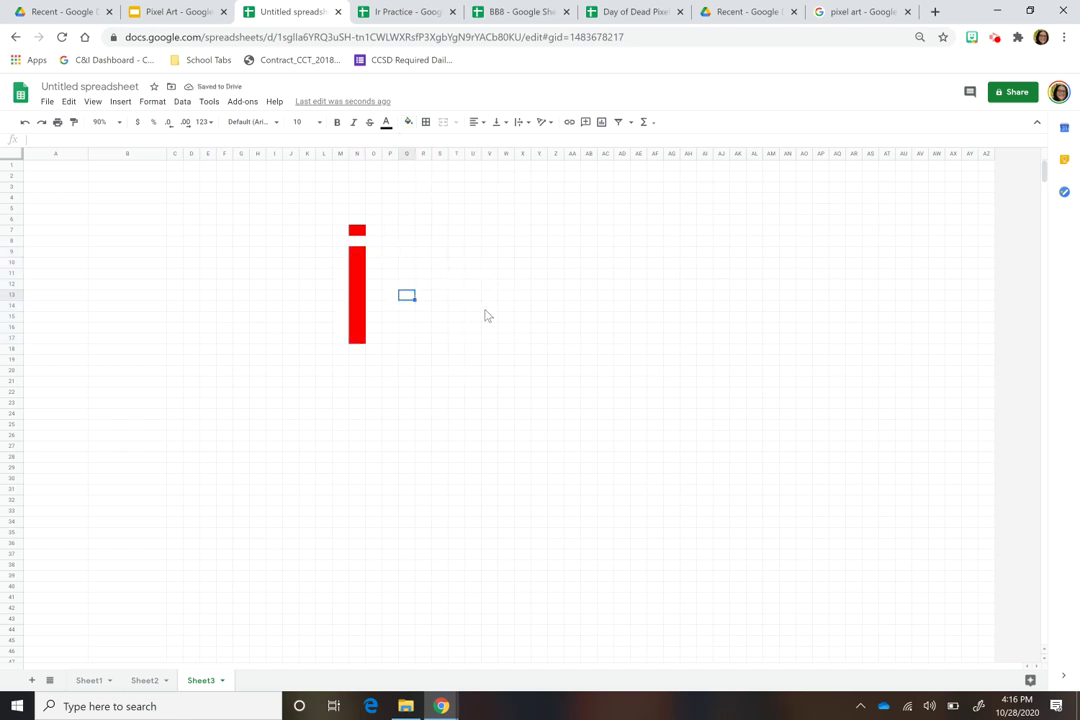
ctrl+click(588, 295)
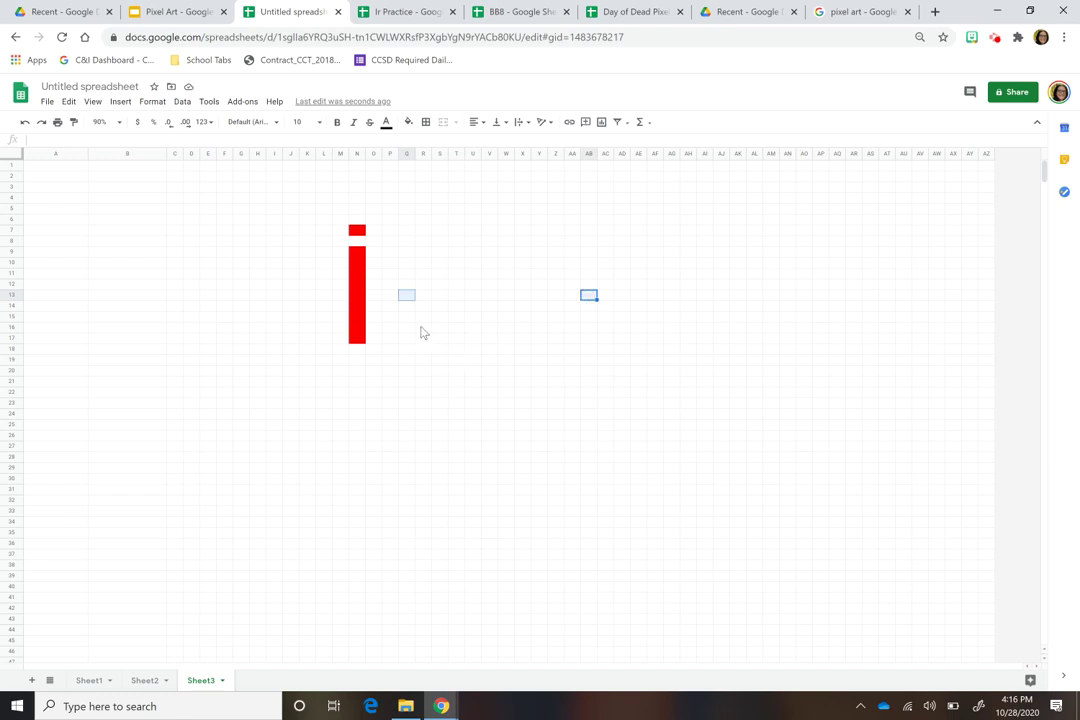
drag(414, 318, 562, 290)
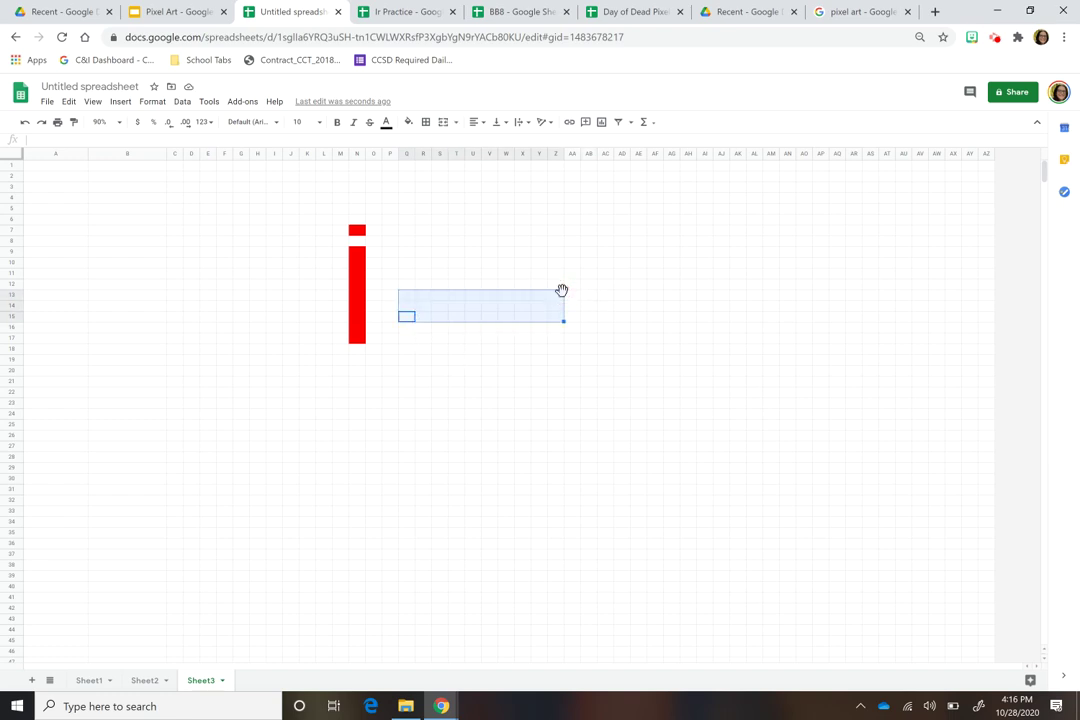
click(472, 381)
ctrl+click(407, 306)
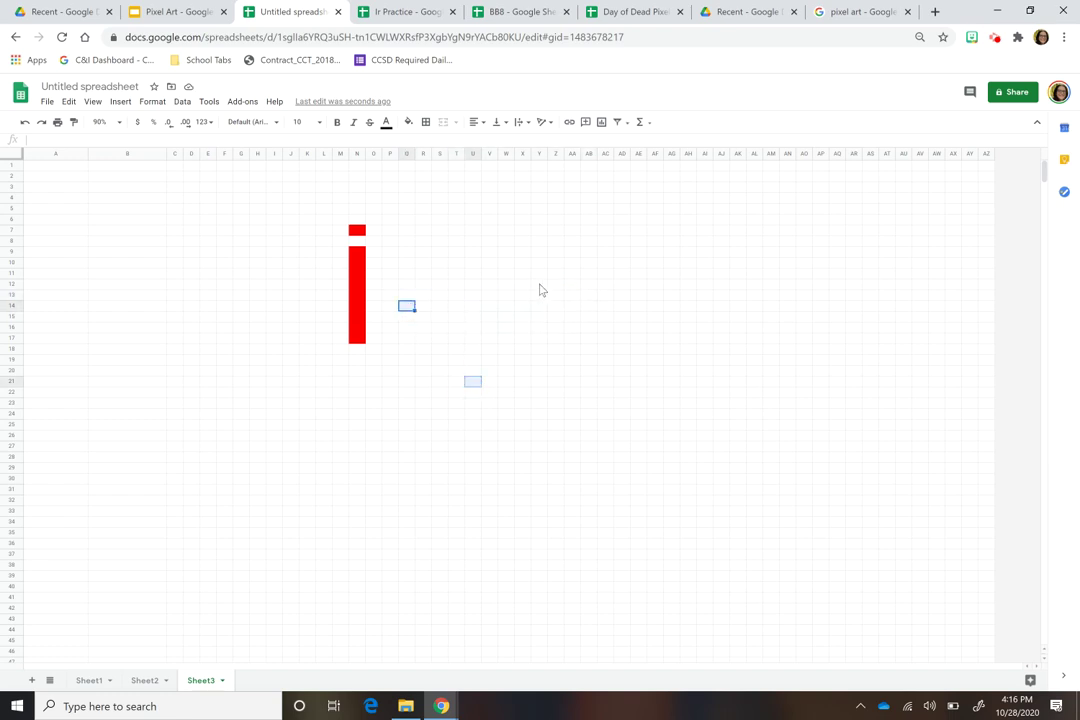
ctrl+click(606, 306)
ctrl+click(590, 350)
ctrl+click(496, 350)
ctrl+click(494, 276)
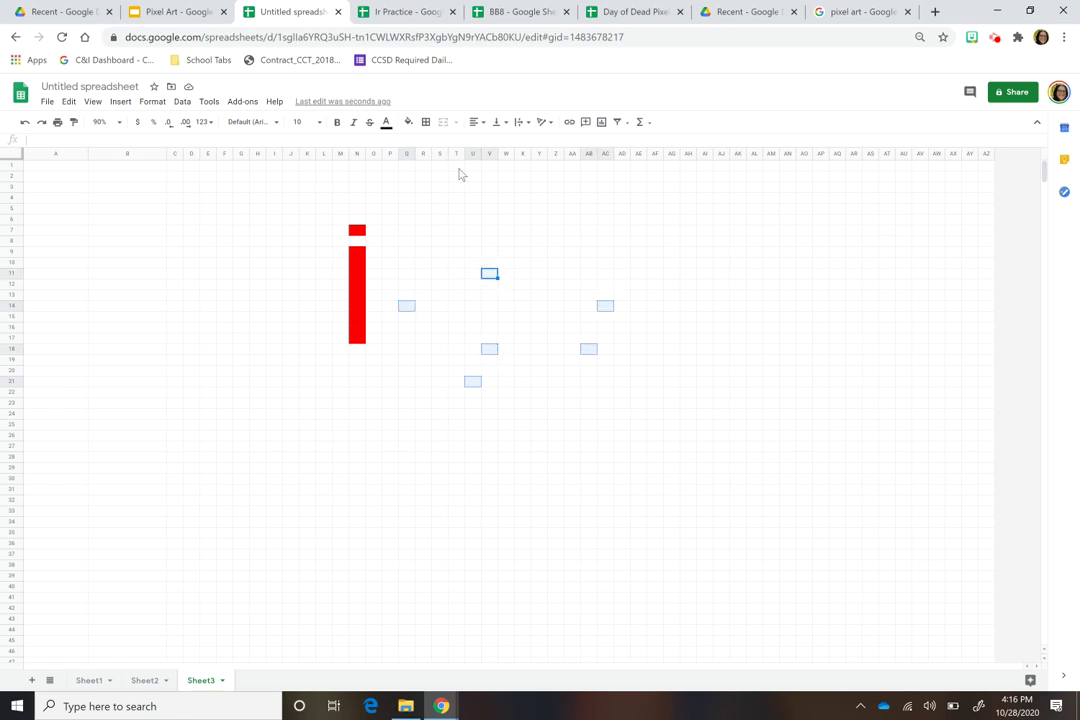
click(409, 123)
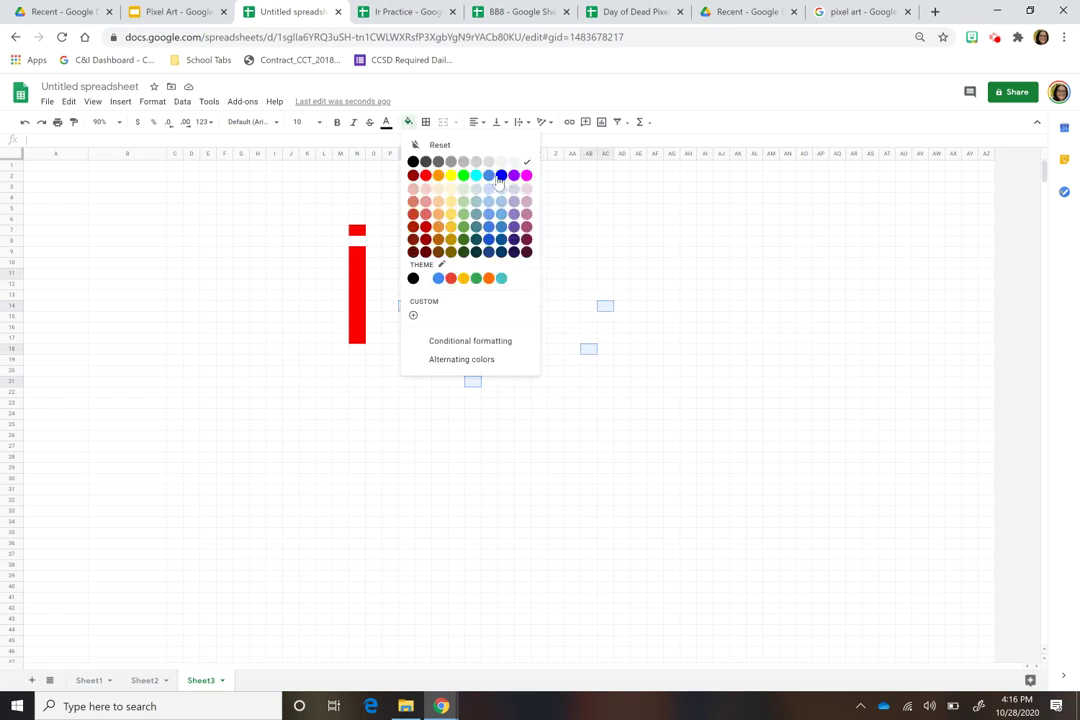
click(476, 175)
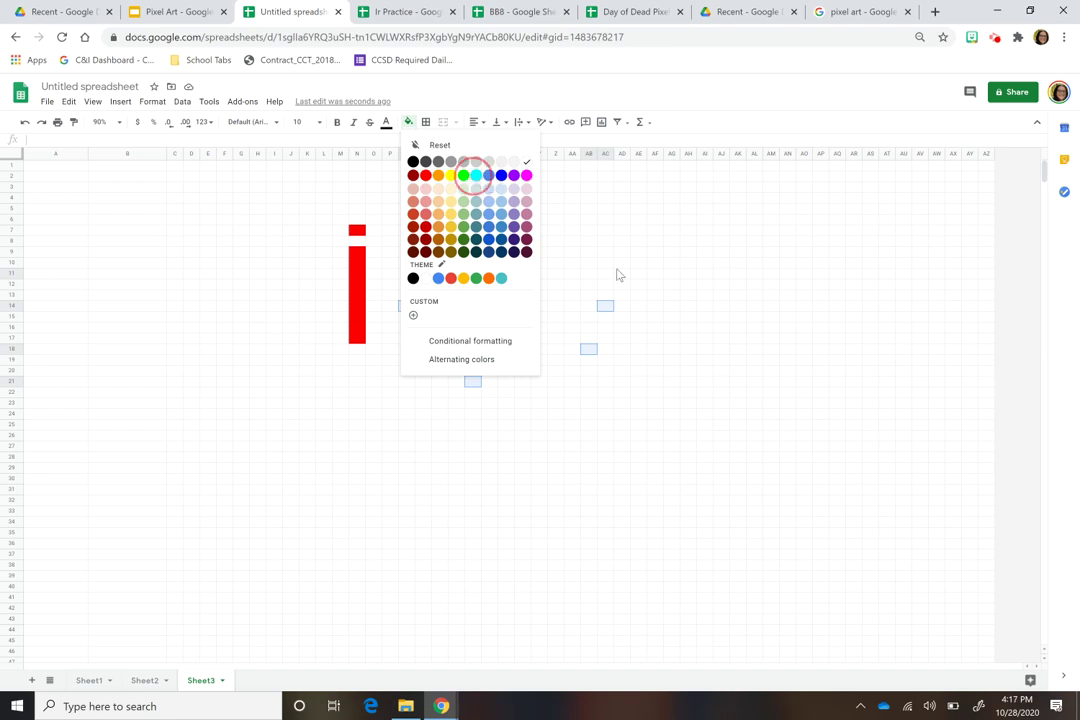
click(619, 372)
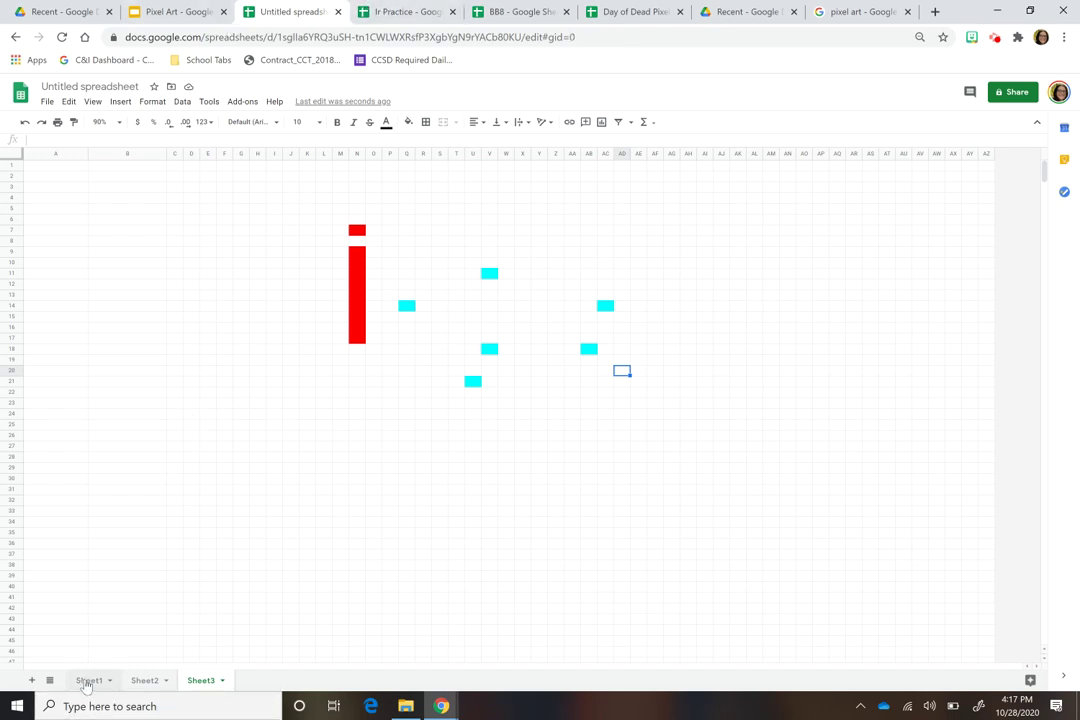
- On Sheet1, start a conditional formatting rule for B2 with a black fill
click(88, 681)
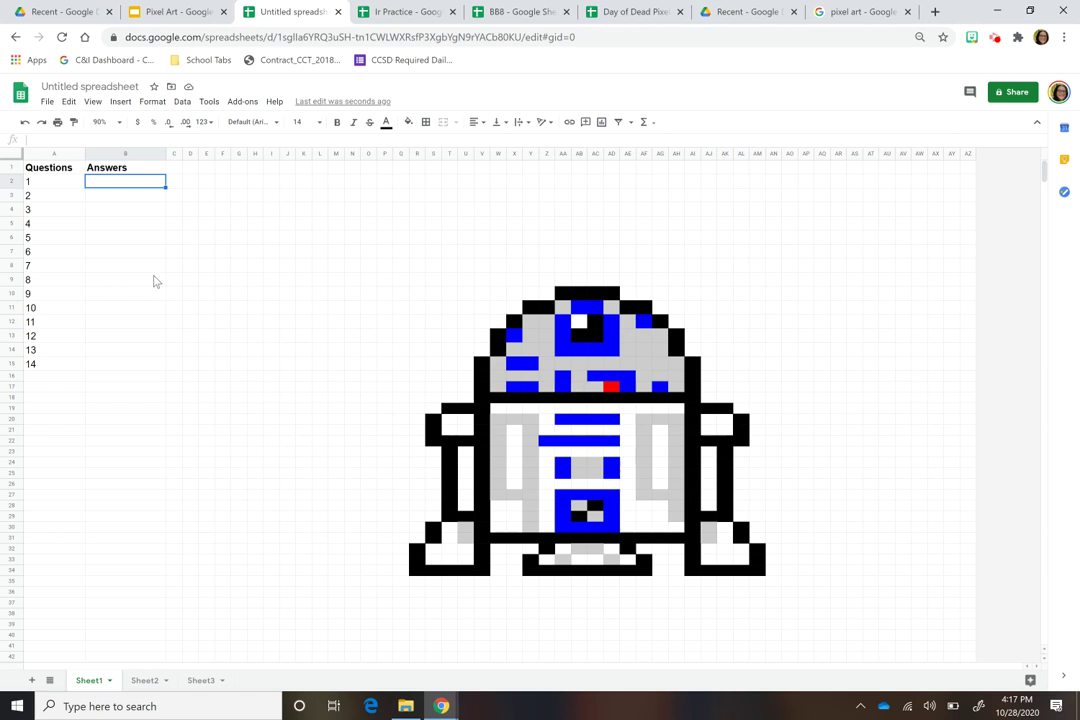
click(145, 182)
click(152, 101)
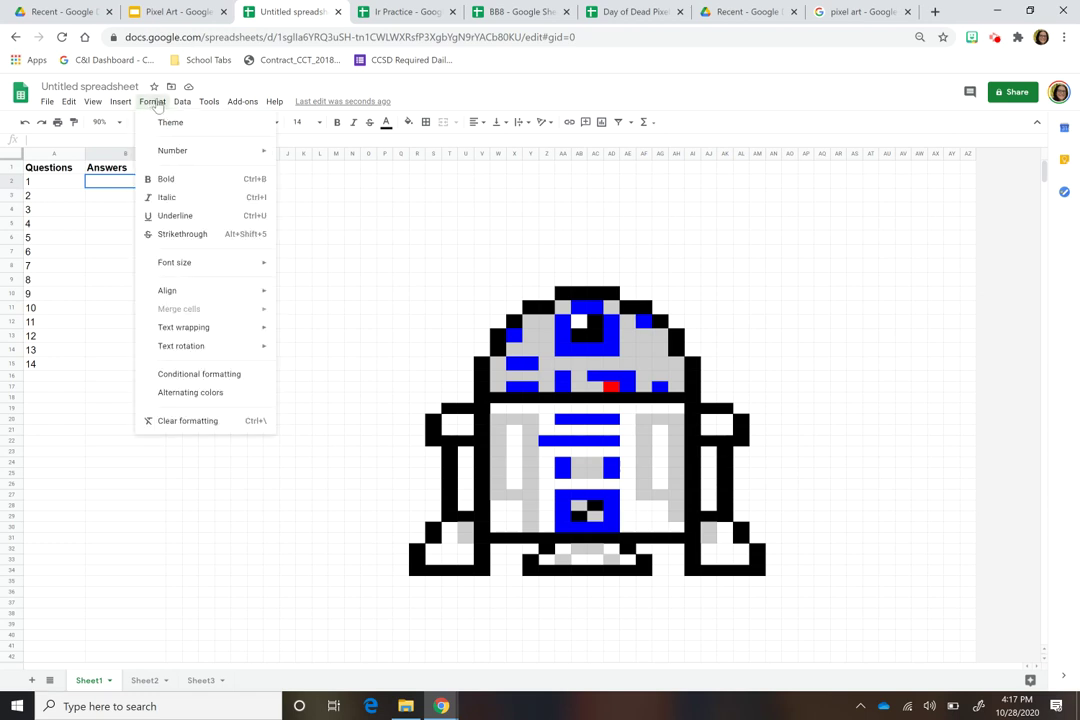
click(221, 373)
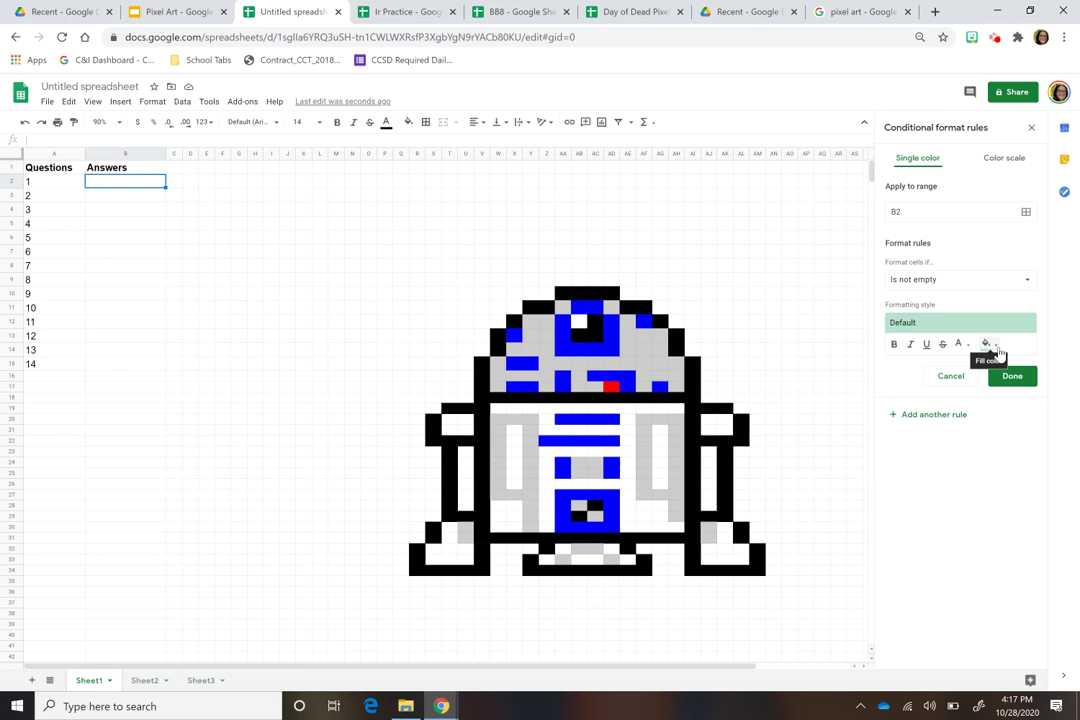
click(993, 348)
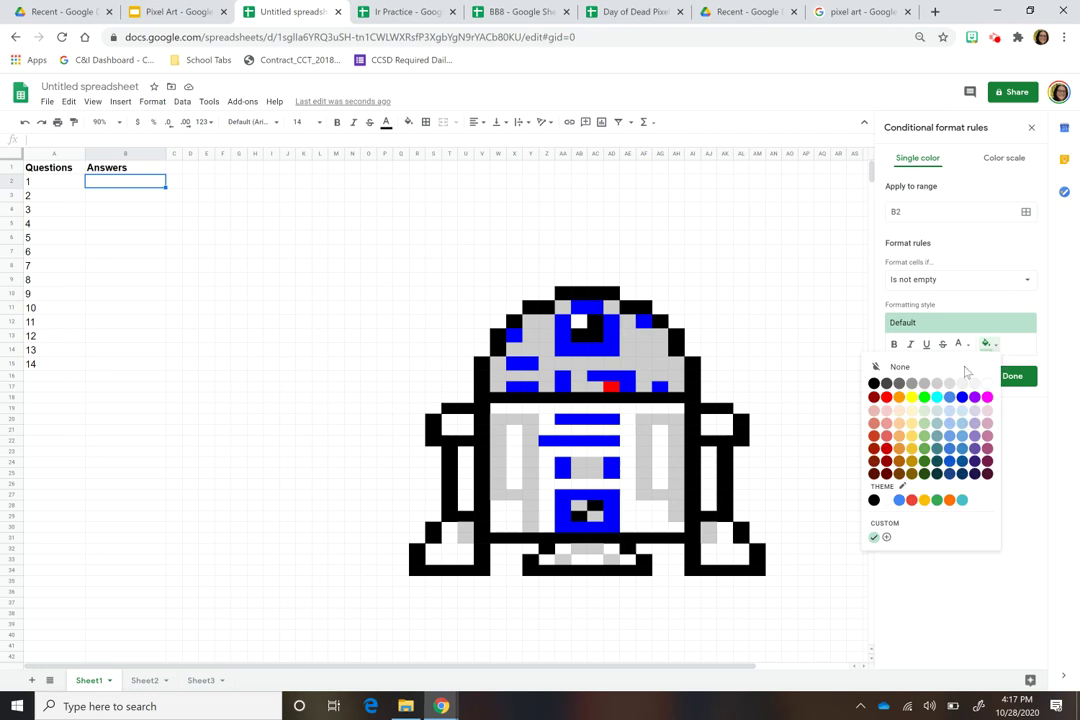
click(874, 384)
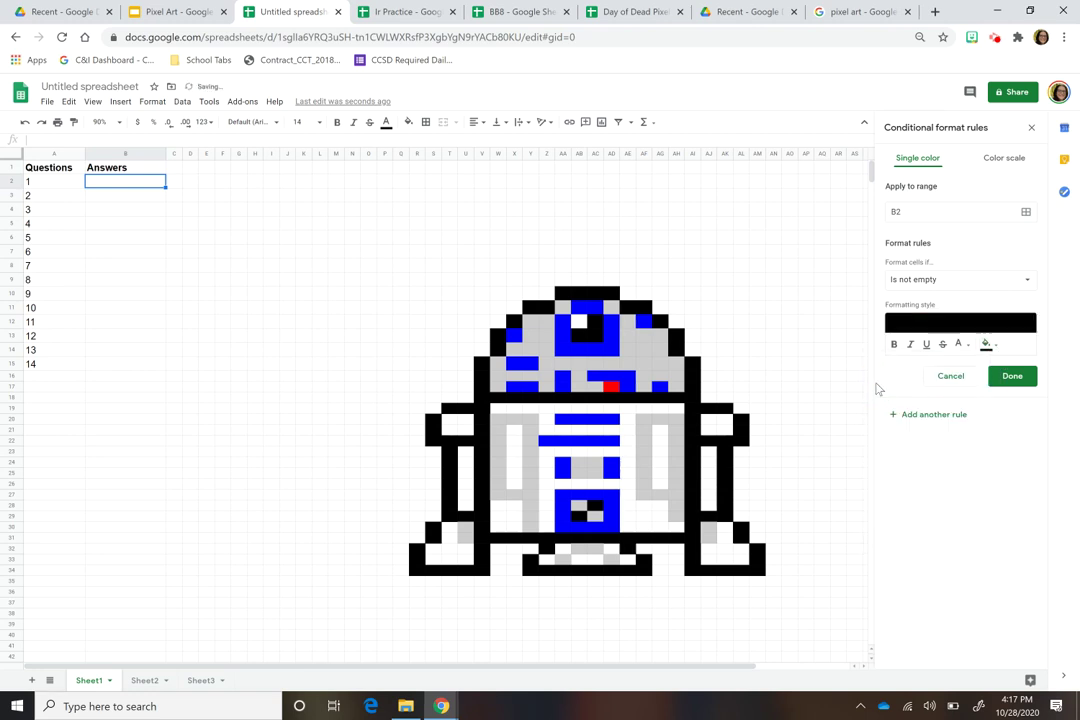
- Set the rule's condition to Custom formula is with =$b$2=1
click(960, 286)
click(990, 258)
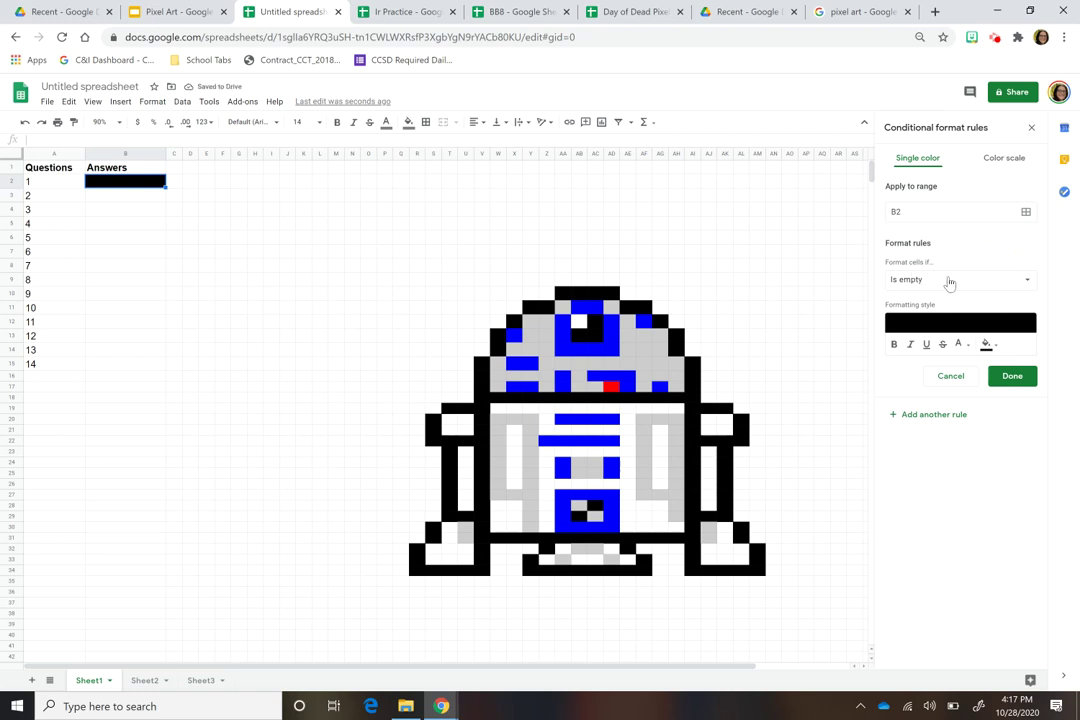
click(957, 283)
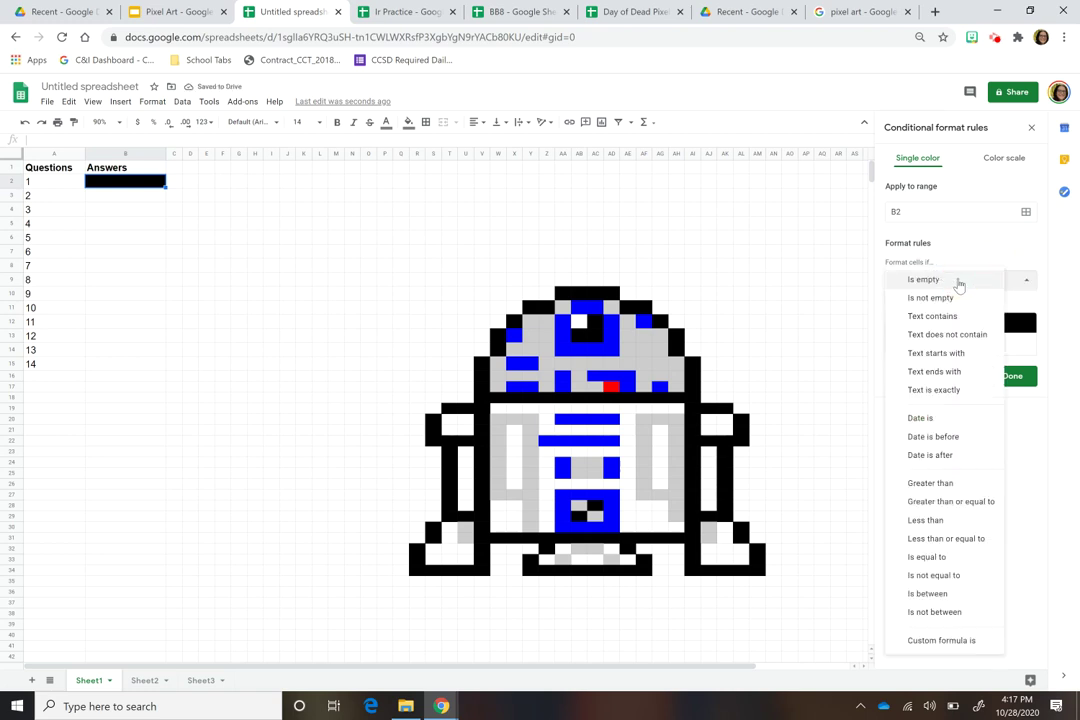
click(915, 641)
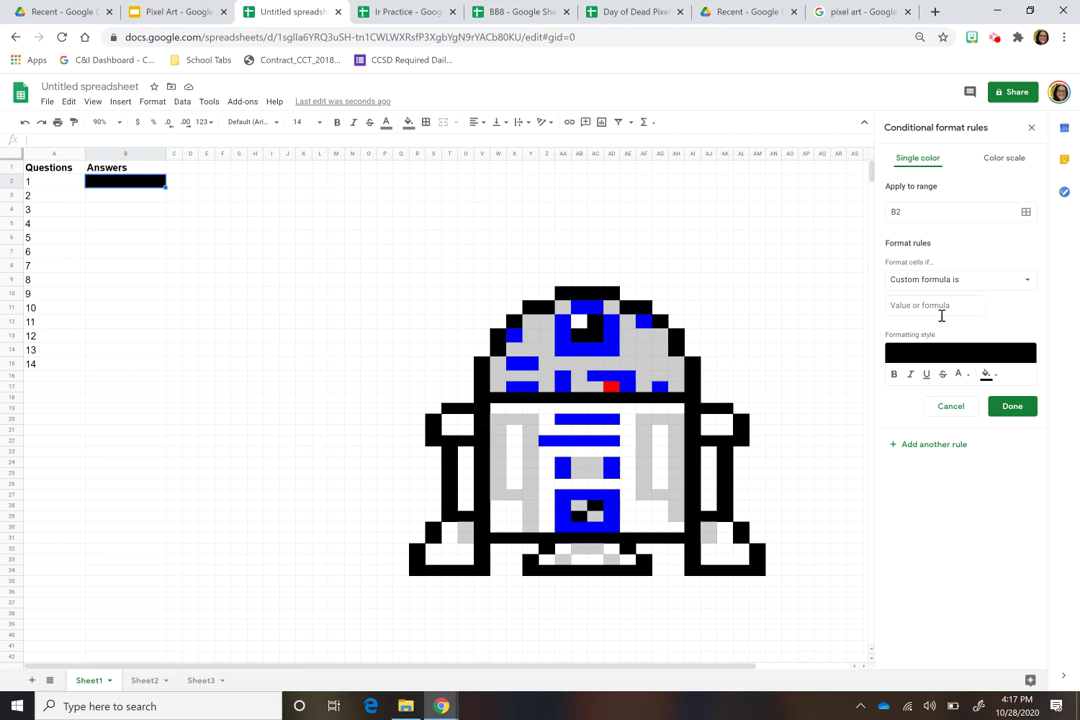
click(933, 305)
text(=$b$2=1)
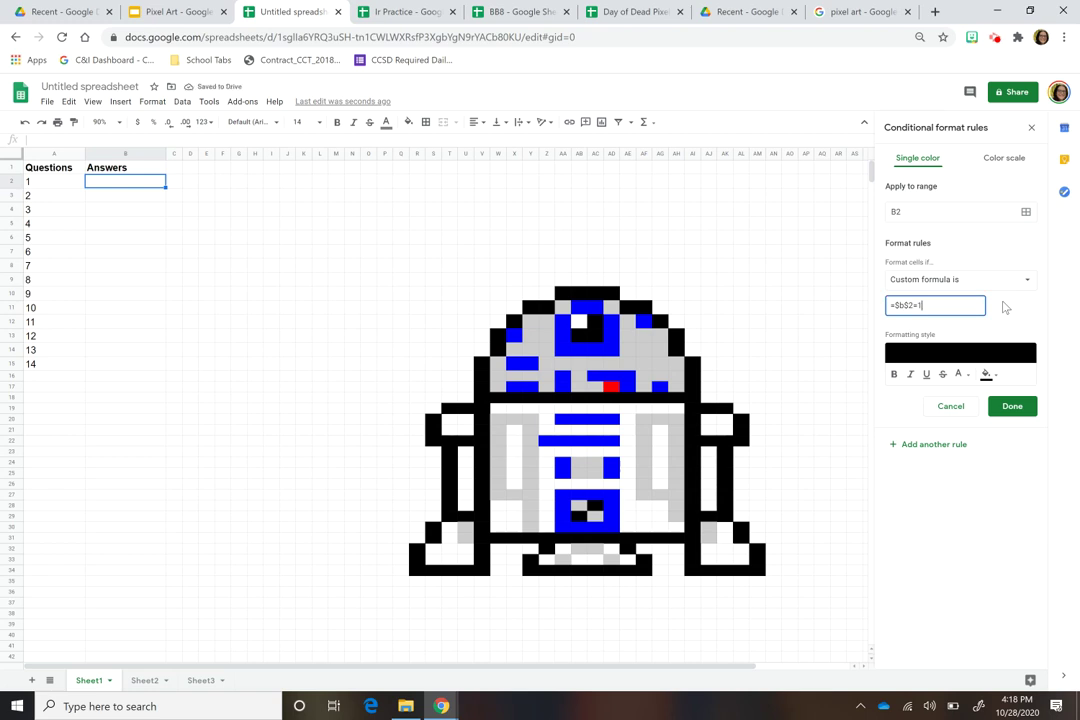
key(BackSpace)
text(")
- Add Y11, W13:W14, V15:V19 and AI25:AI29 to the rule's data range
click(1025, 213)
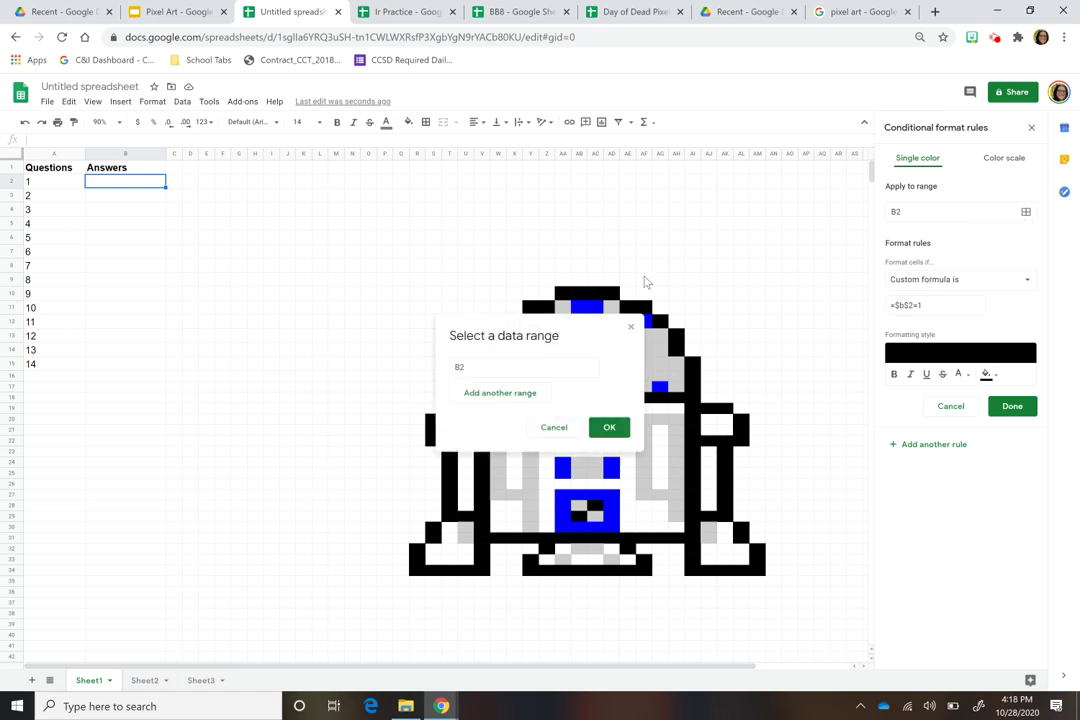
drag(537, 328, 316, 234)
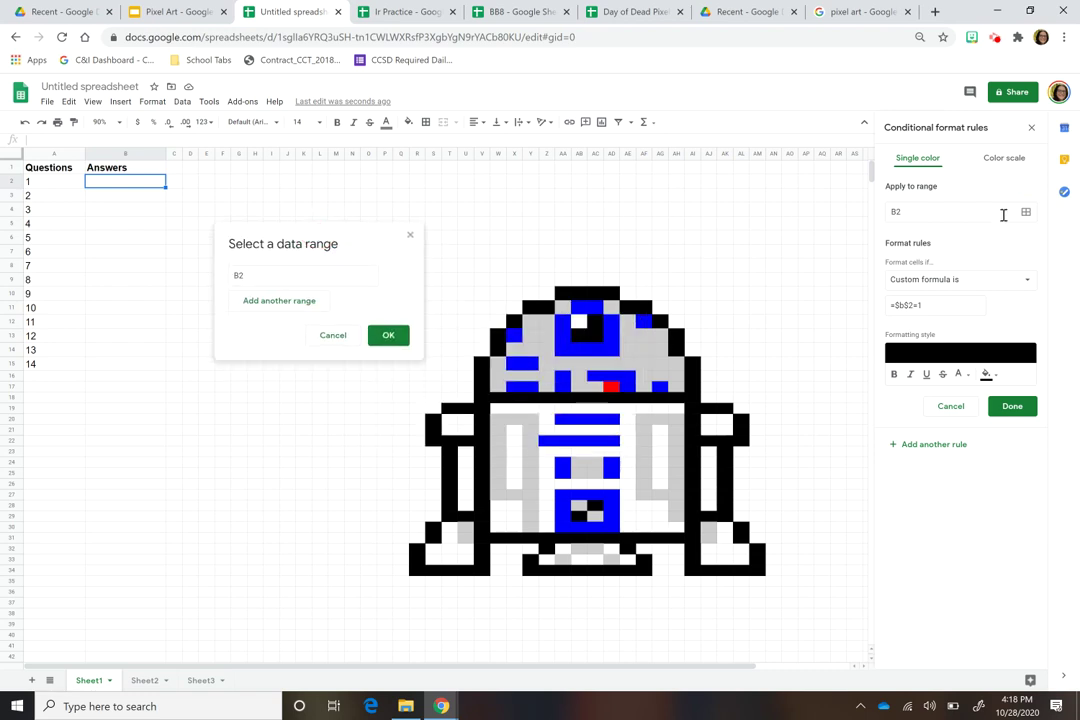
ctrl+click(530, 312)
drag(502, 341, 498, 349)
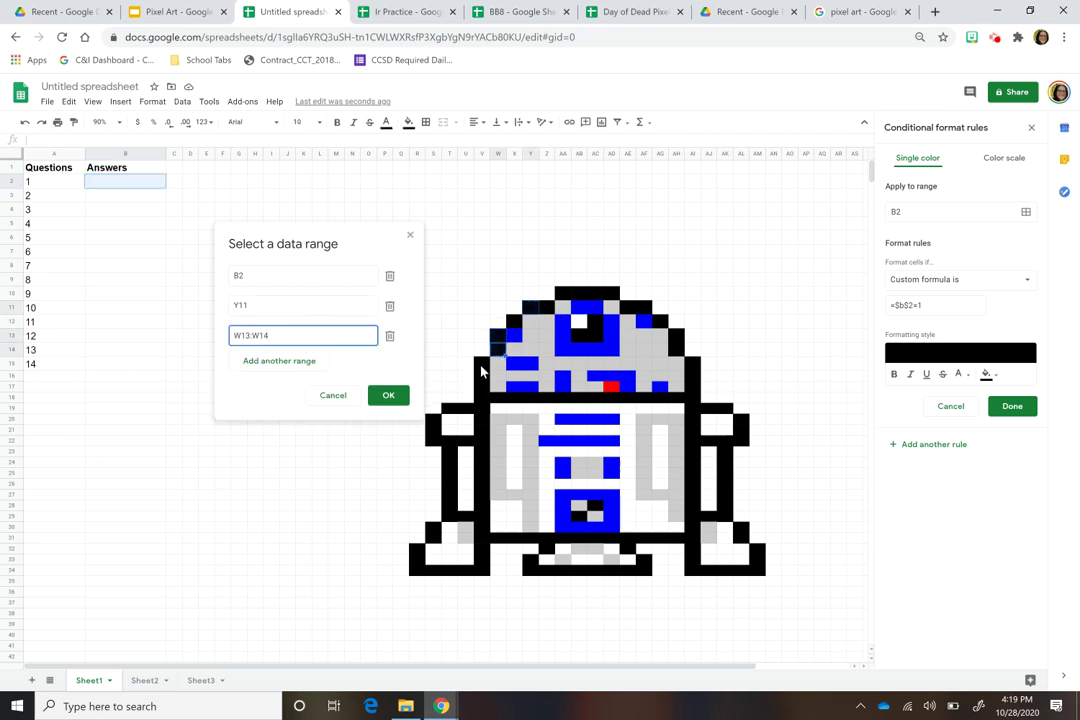
ctrl+click(481, 364)
drag(481, 364, 481, 412)
ctrl+click(694, 475)
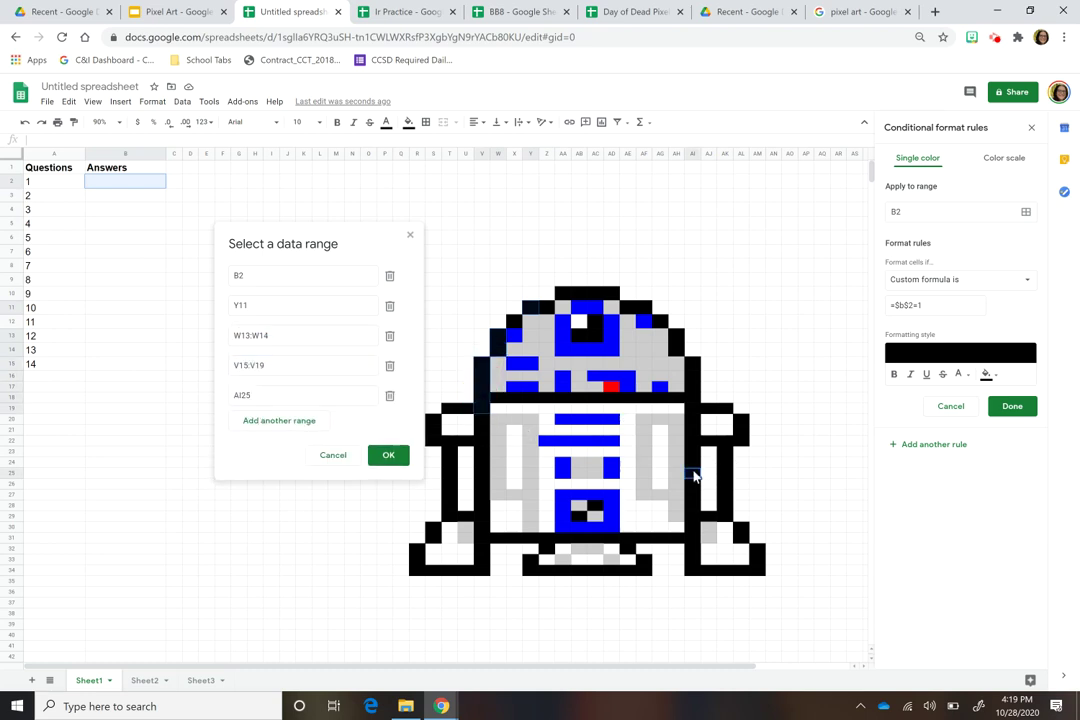
drag(694, 475, 697, 514)
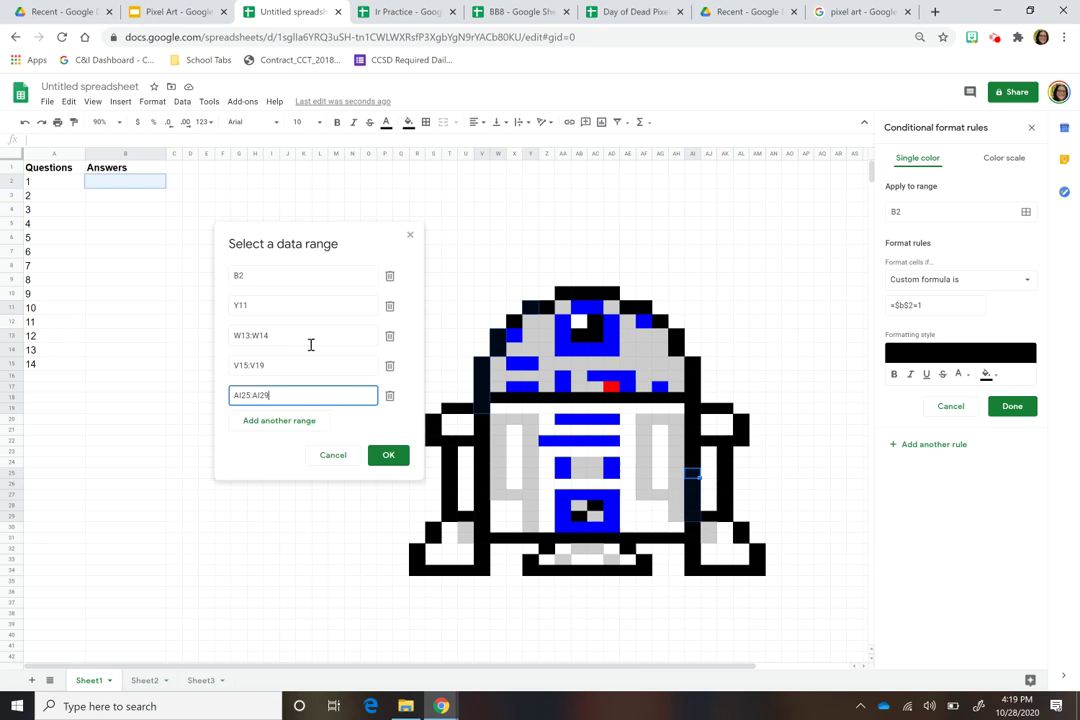
click(389, 456)
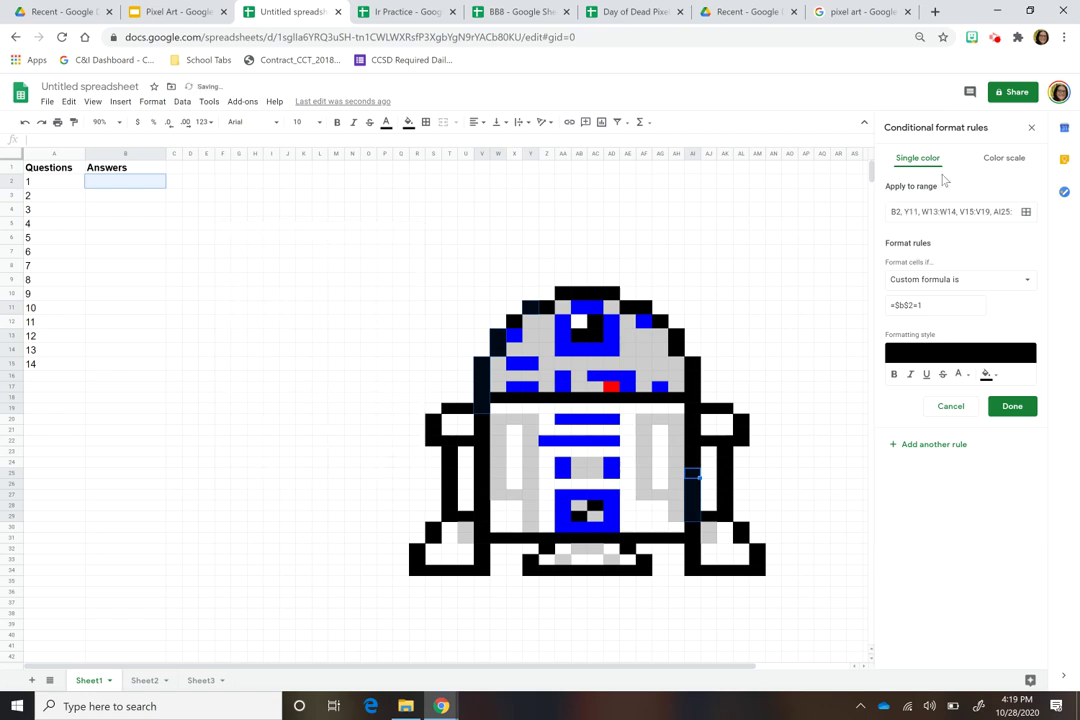
- Remove B2 from the rule's Apply to range
click(902, 211)
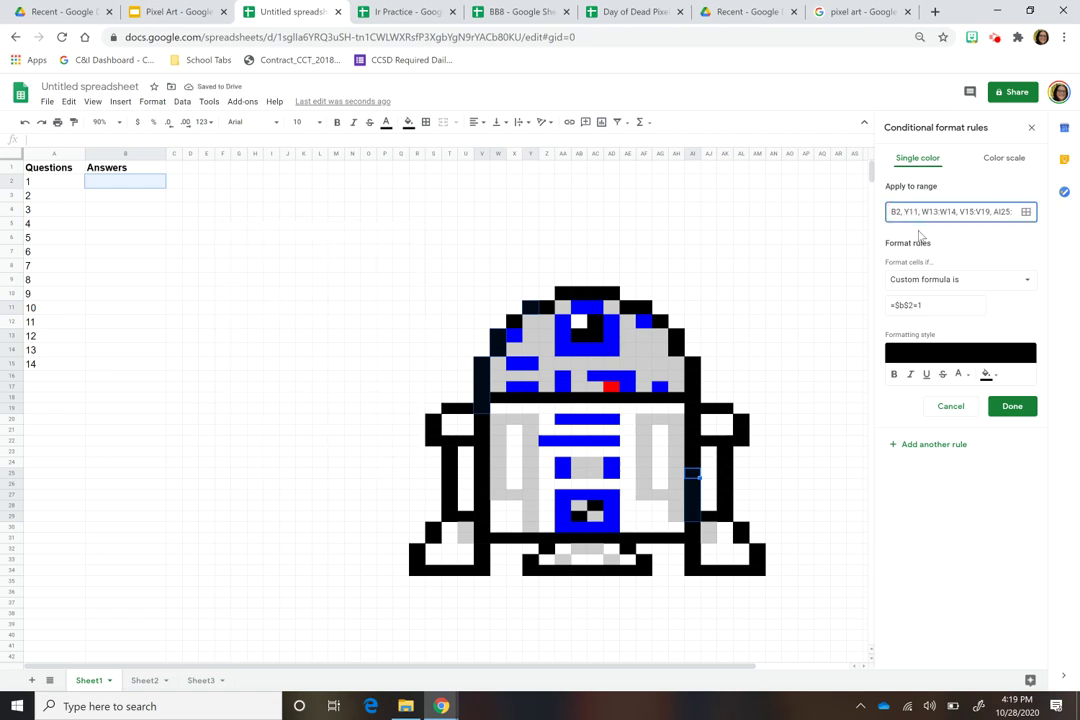
key(BackSpace)
key(BackSpace)
key(BackSpace)
key(BackSpace)
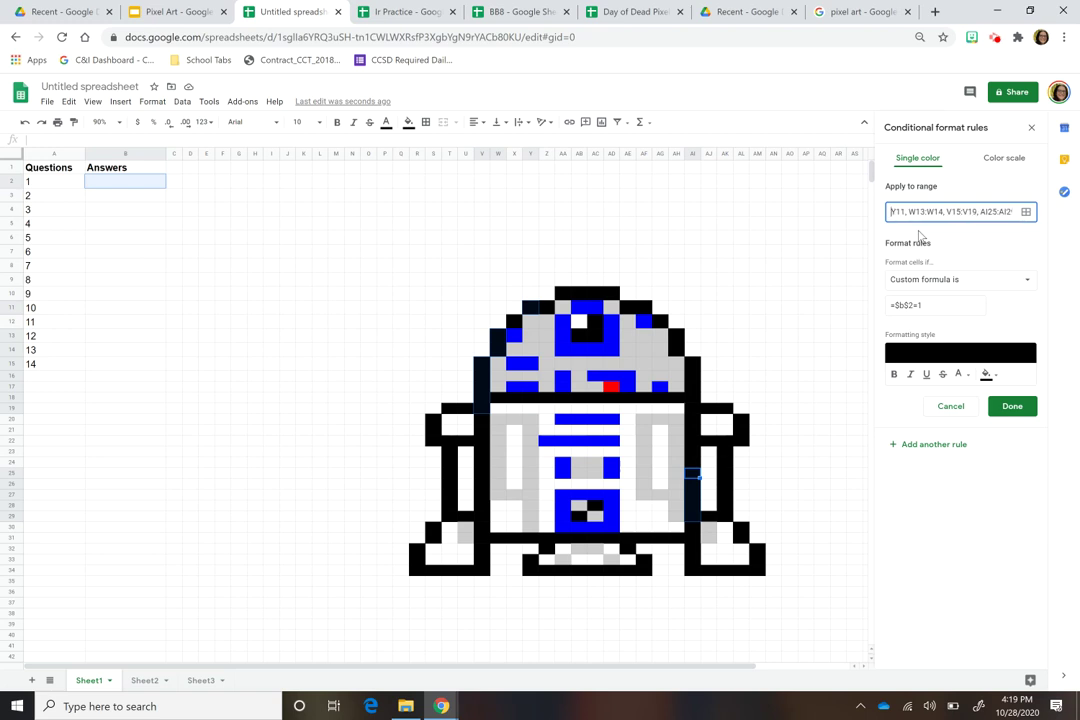
click(990, 236)
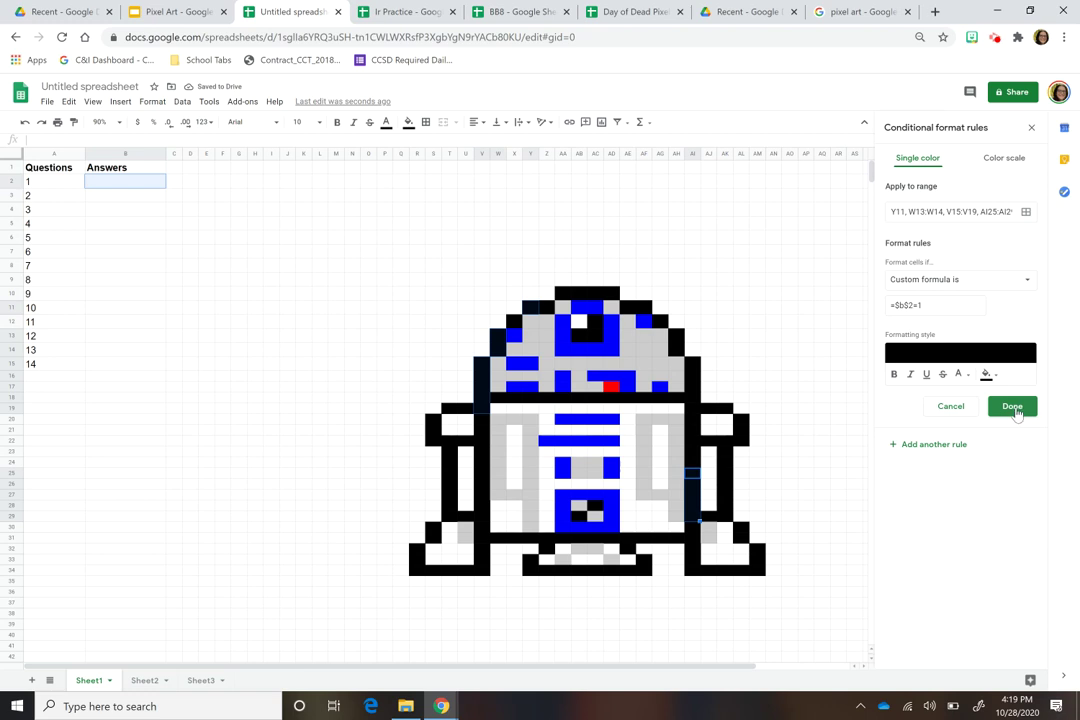
- Save the black rule and reset the selected pixels' manual fill colour
click(1013, 408)
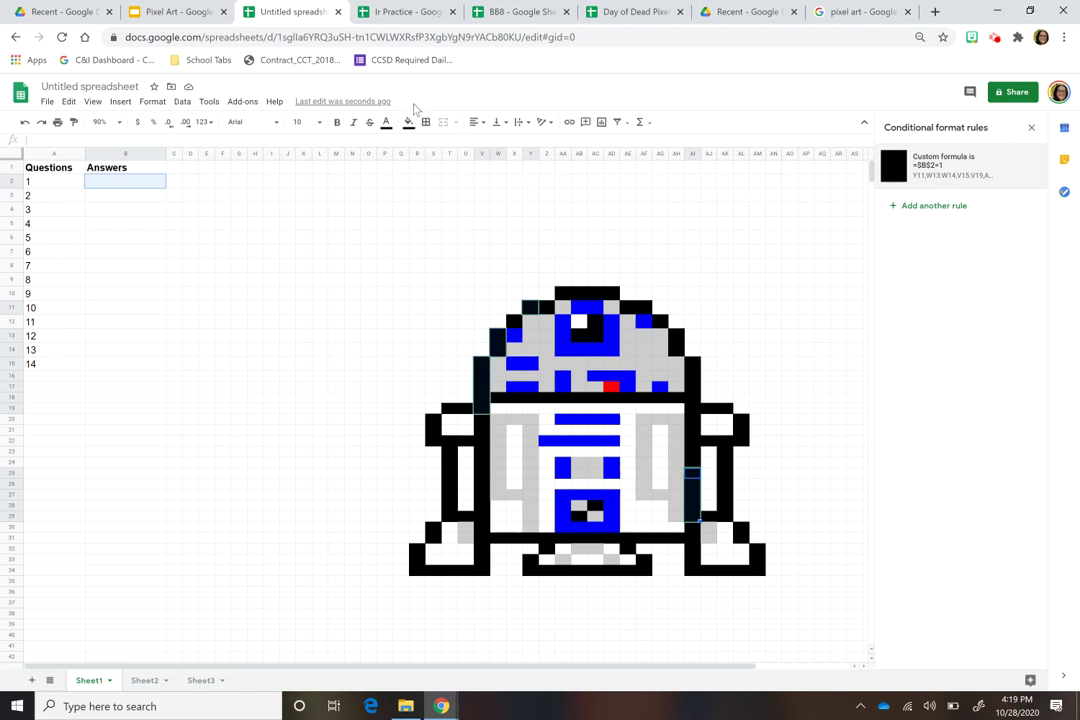
click(414, 124)
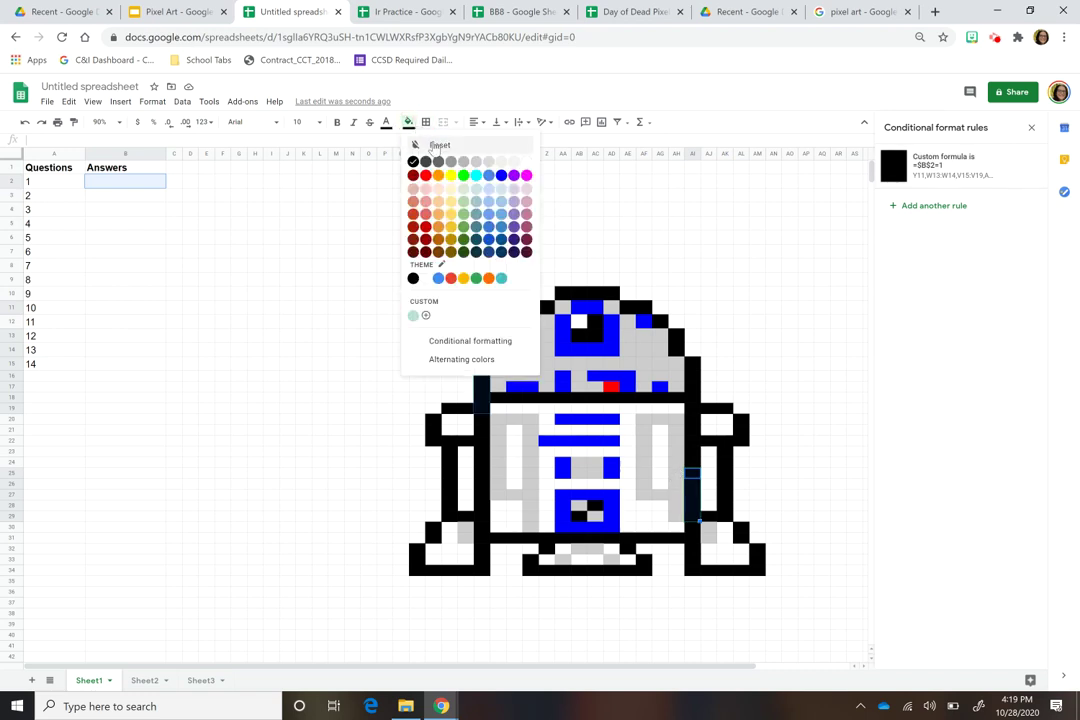
click(438, 146)
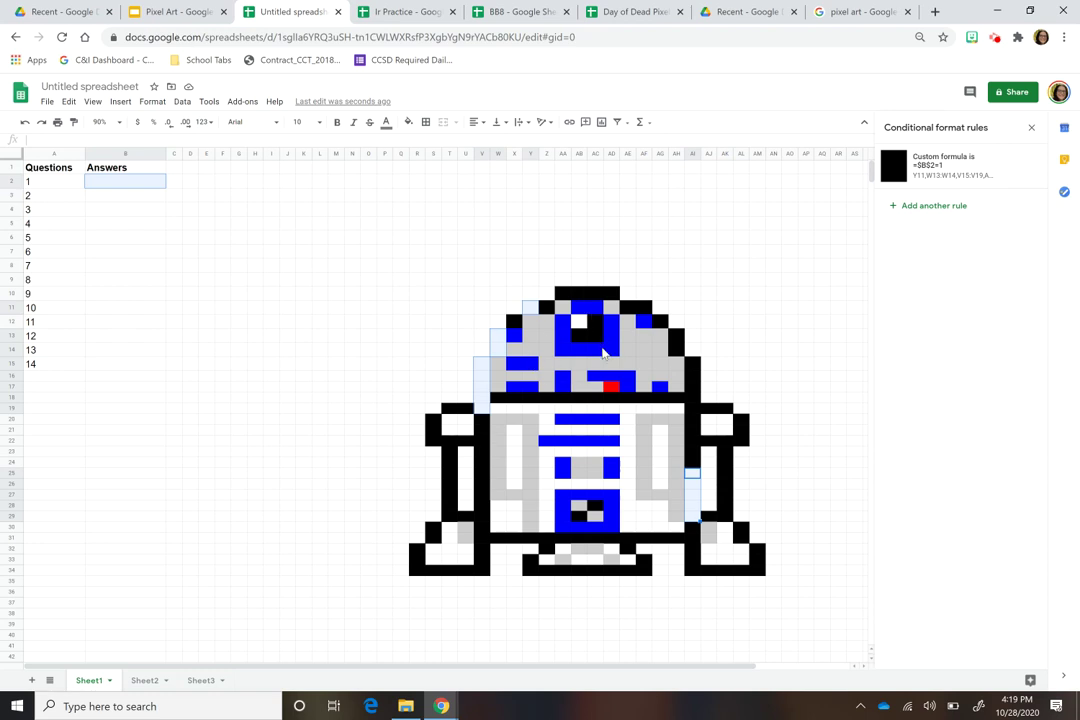
- Test the rule by entering 1 in B2, clearing it, and entering 1 again
click(150, 190)
double_click(150, 188)
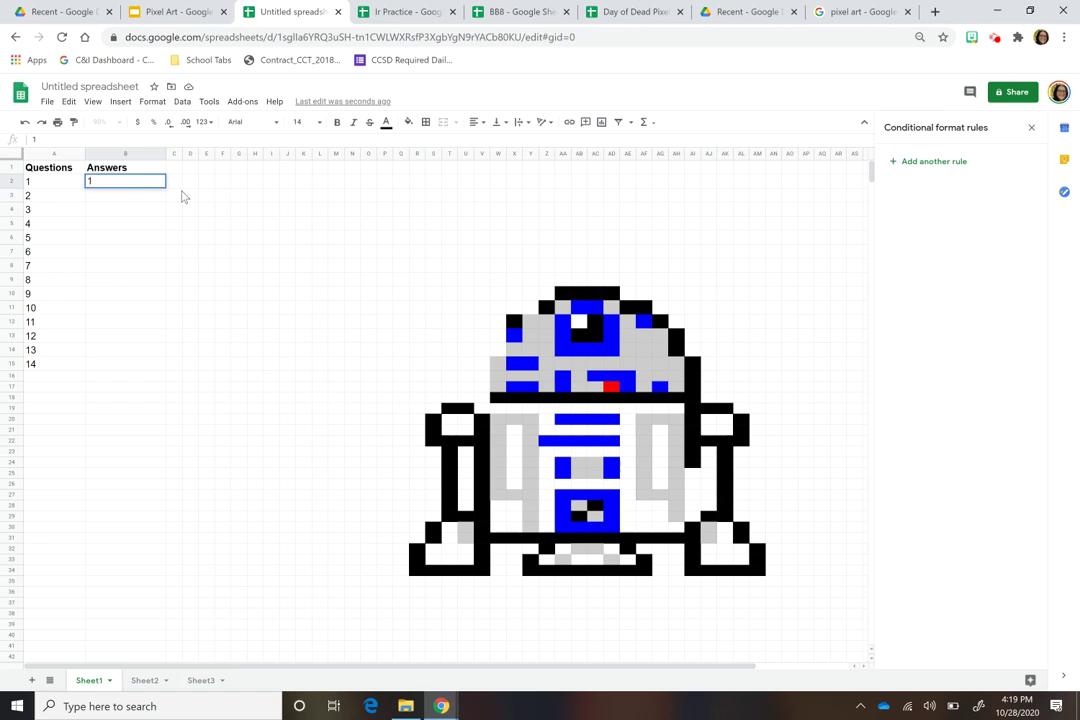
text(1)
click(145, 200)
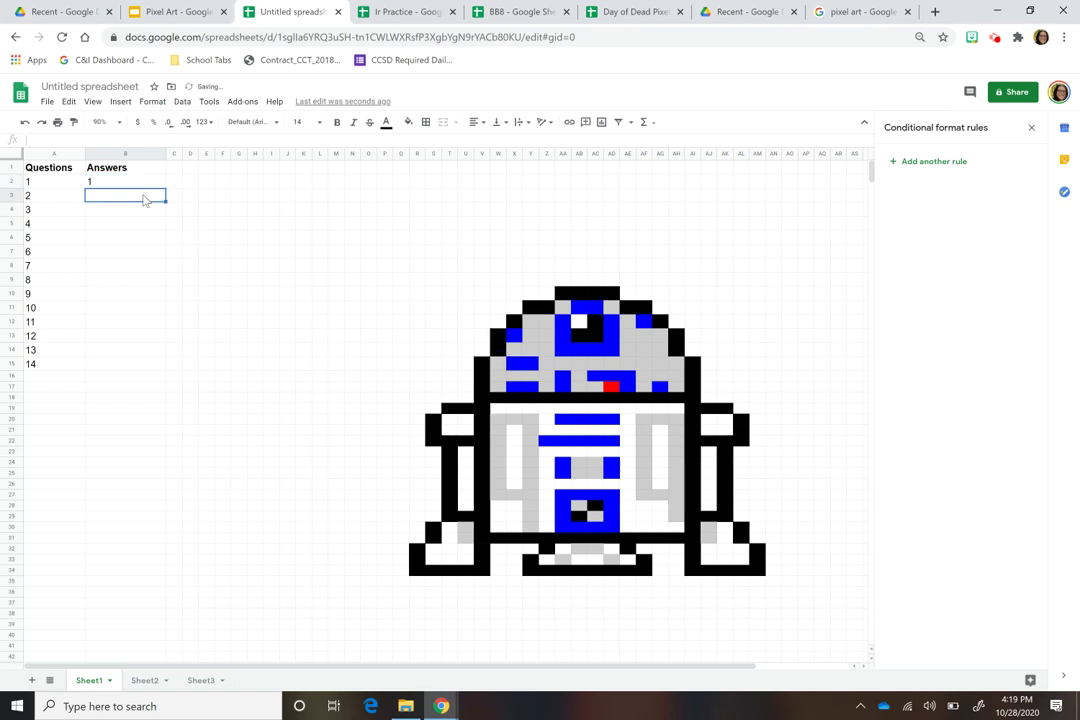
key(Up)
key(Delete)
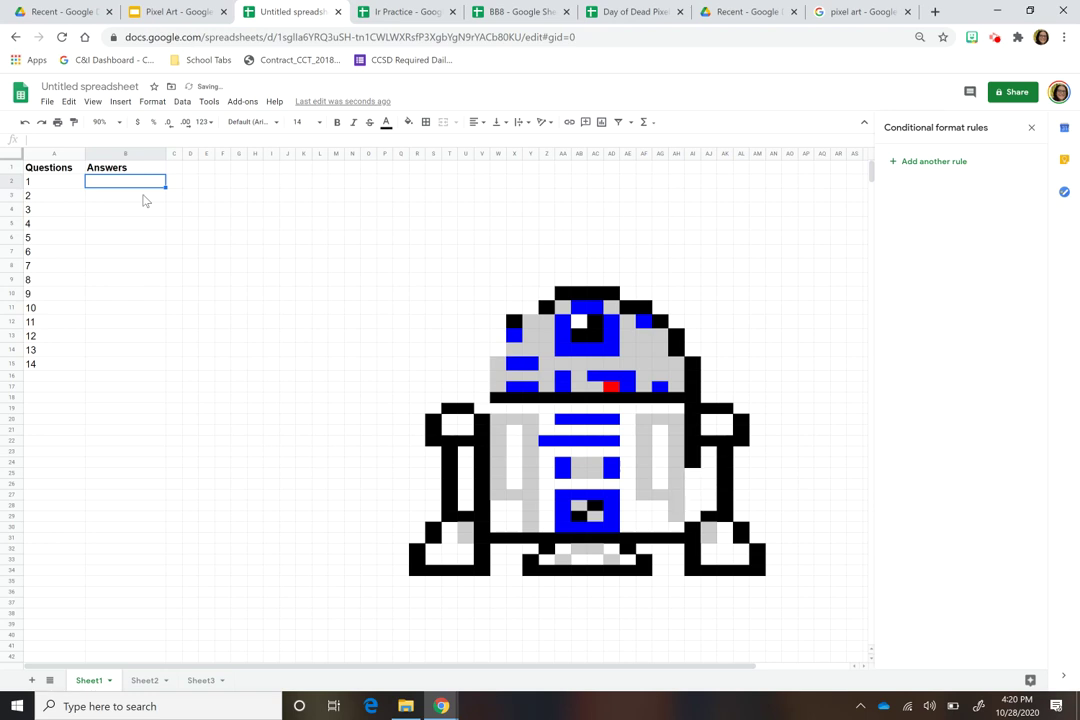
click(143, 200)
key(Up)
text(1)
key(Return)
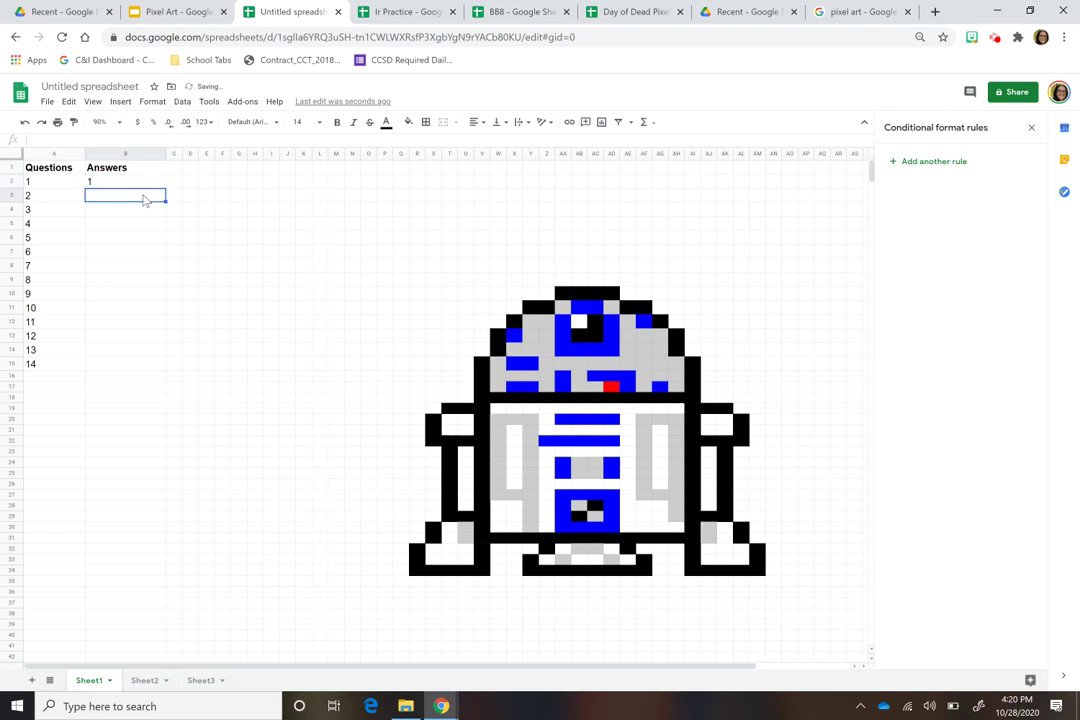
- Create a B3 conditional rule with blue fill and custom formula =$b$3=2
click(153, 102)
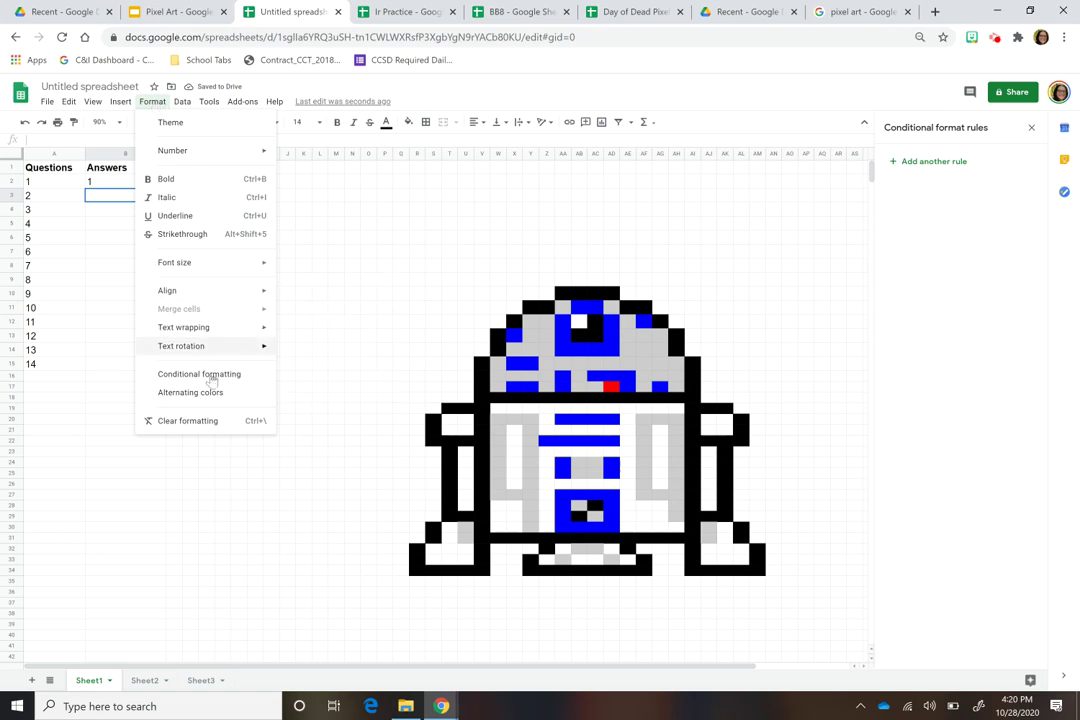
click(176, 375)
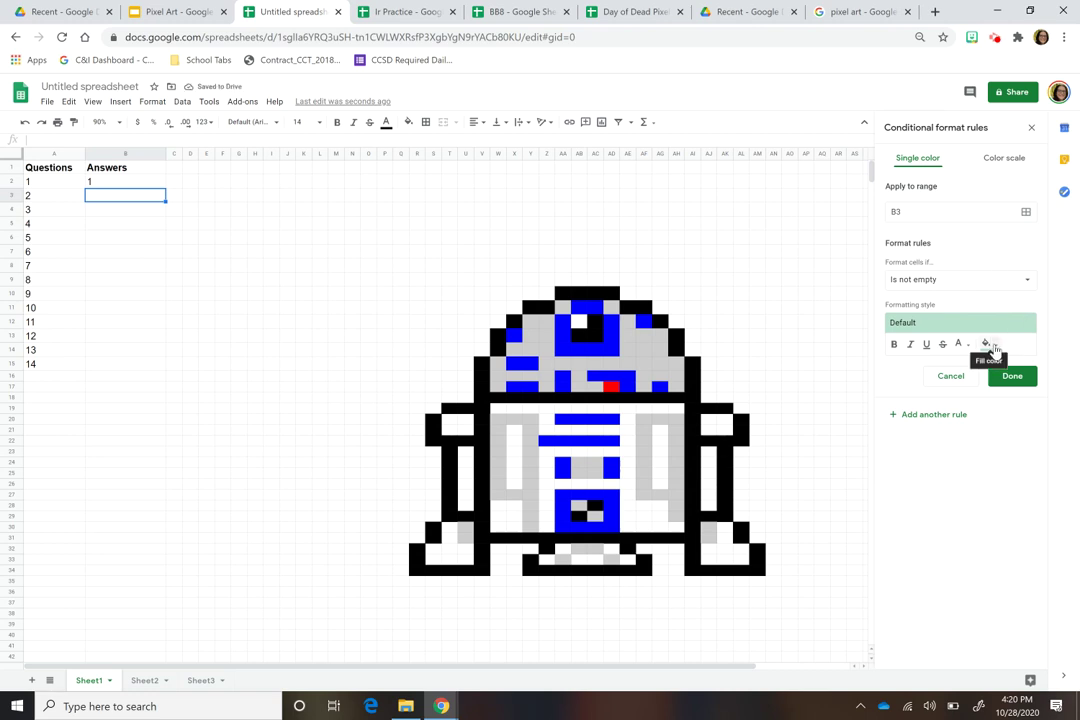
click(993, 347)
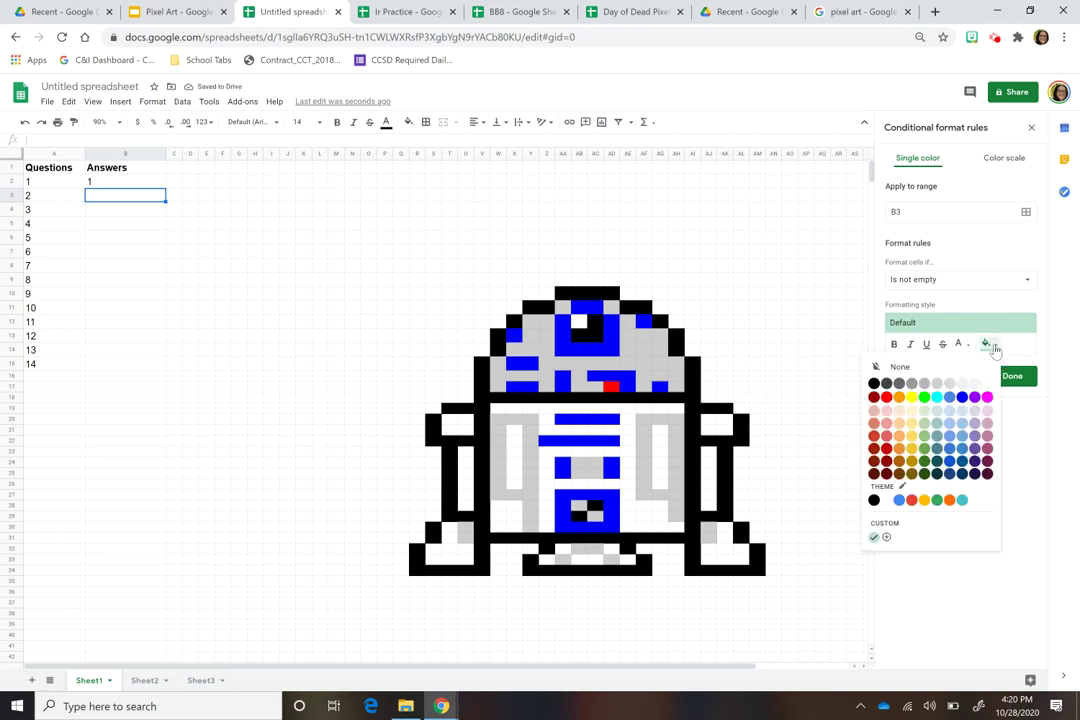
click(963, 397)
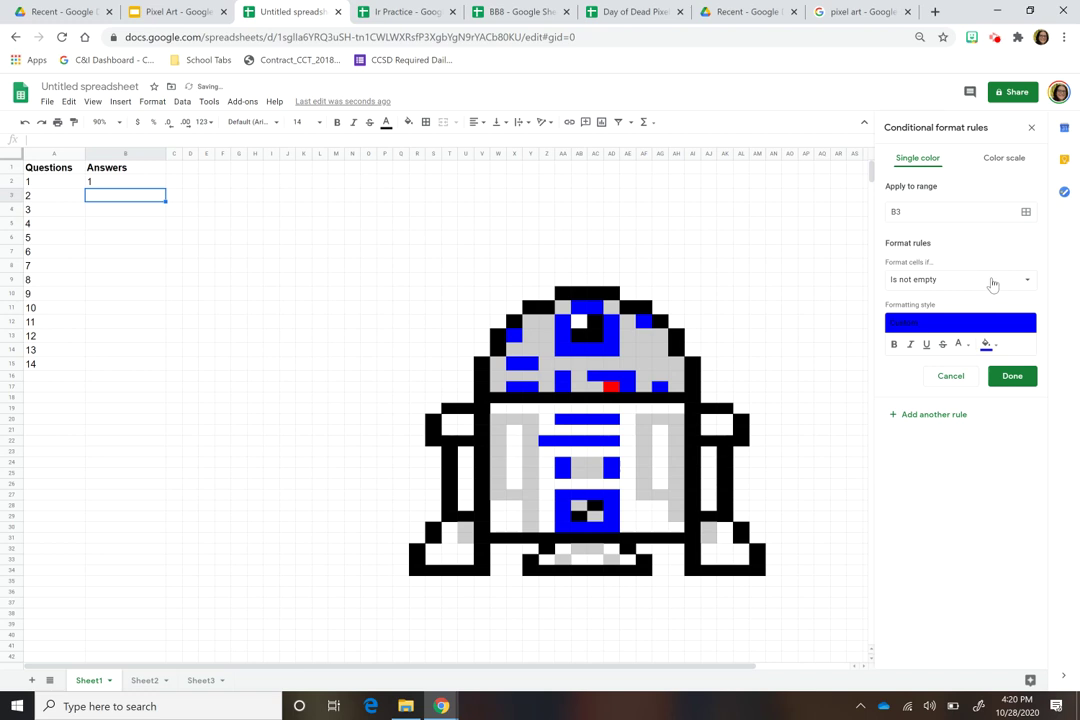
click(993, 282)
click(921, 624)
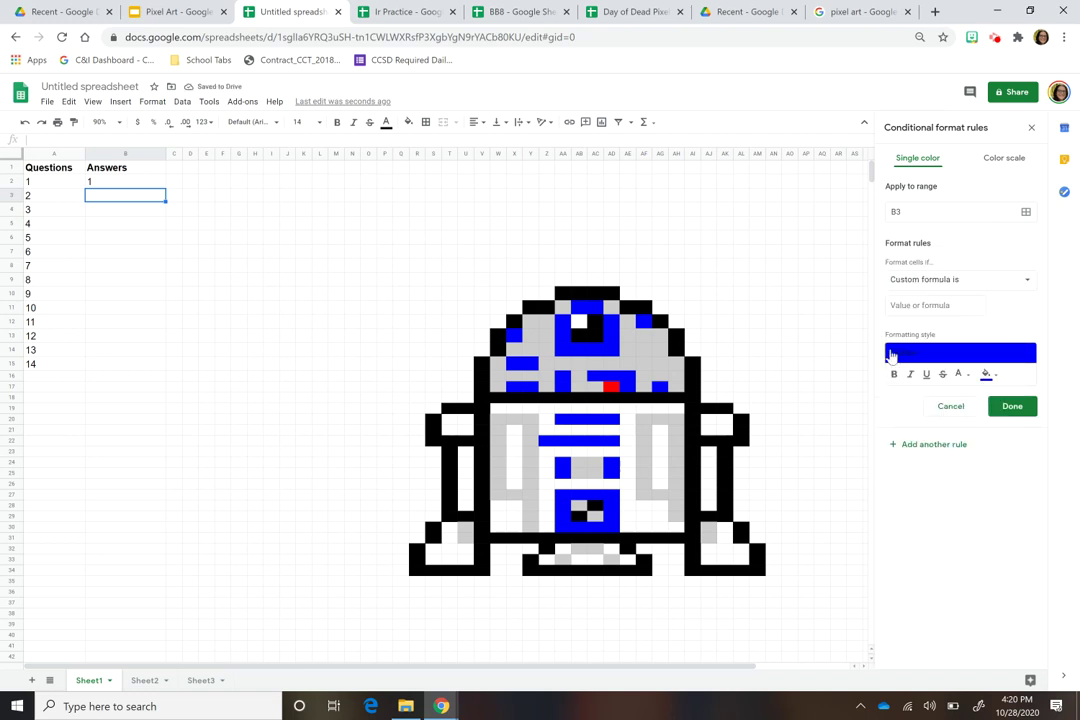
click(925, 308)
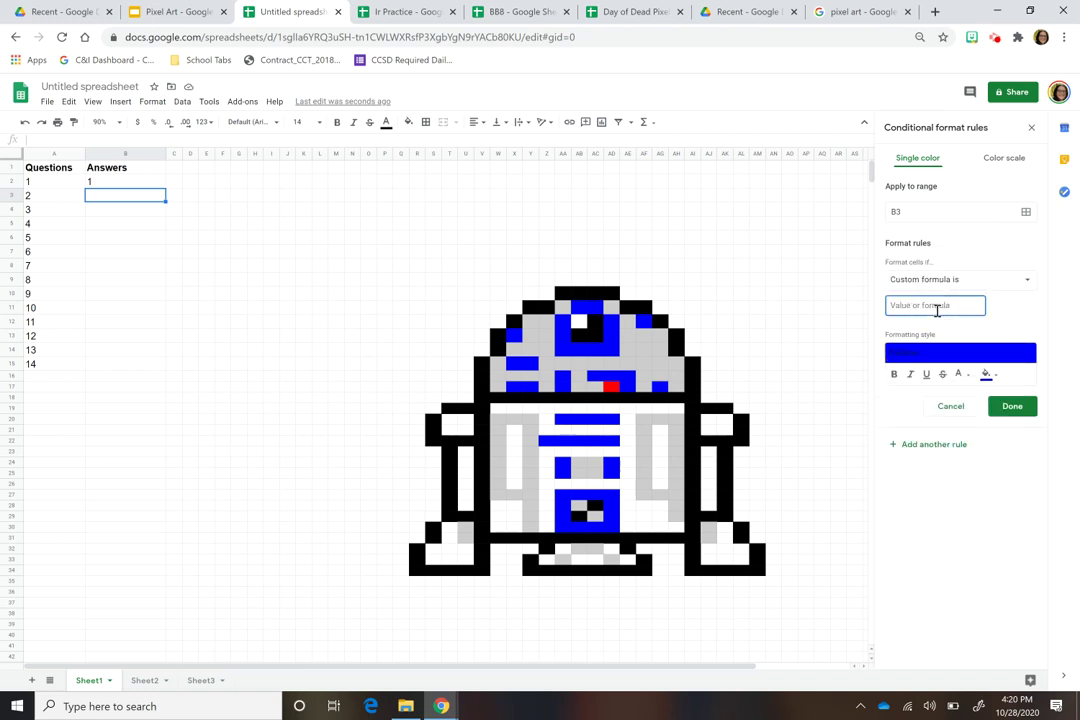
text(=)
key(BackSpace)
text(3=2)
- Add AA13, AA14:AD14, AF12, AA27:AA29 and AD24 to the blue =$b$3=2 rule's ranges and save it
click(1027, 213)
drag(500, 380, 275, 244)
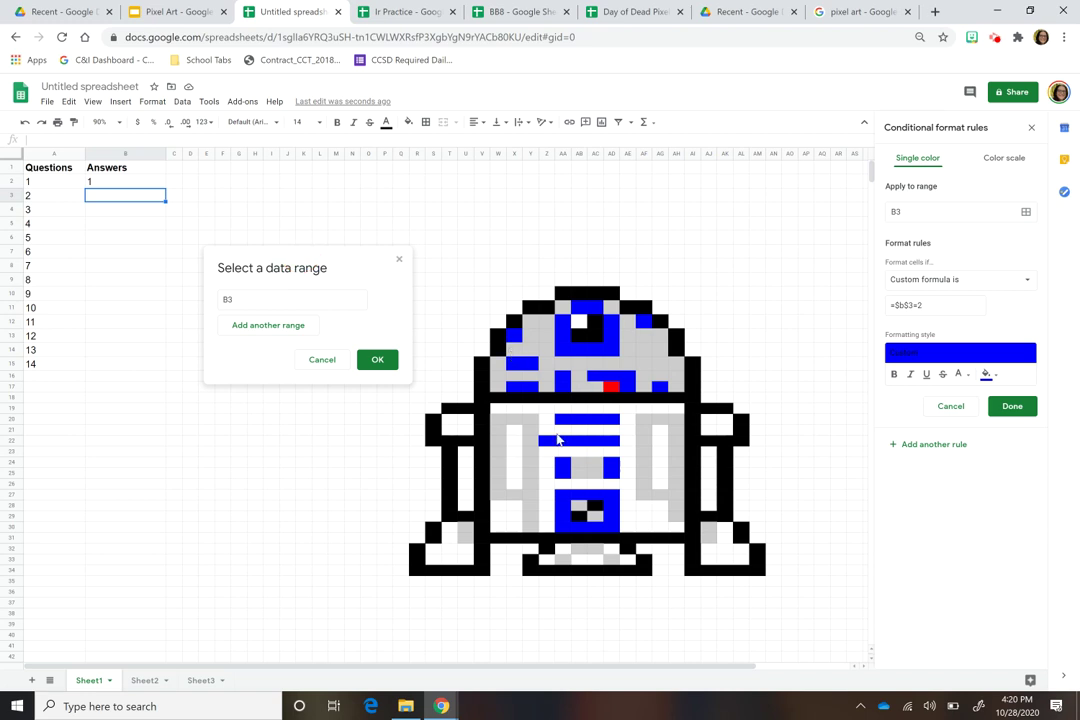
ctrl+click(562, 337)
shift+click(565, 352)
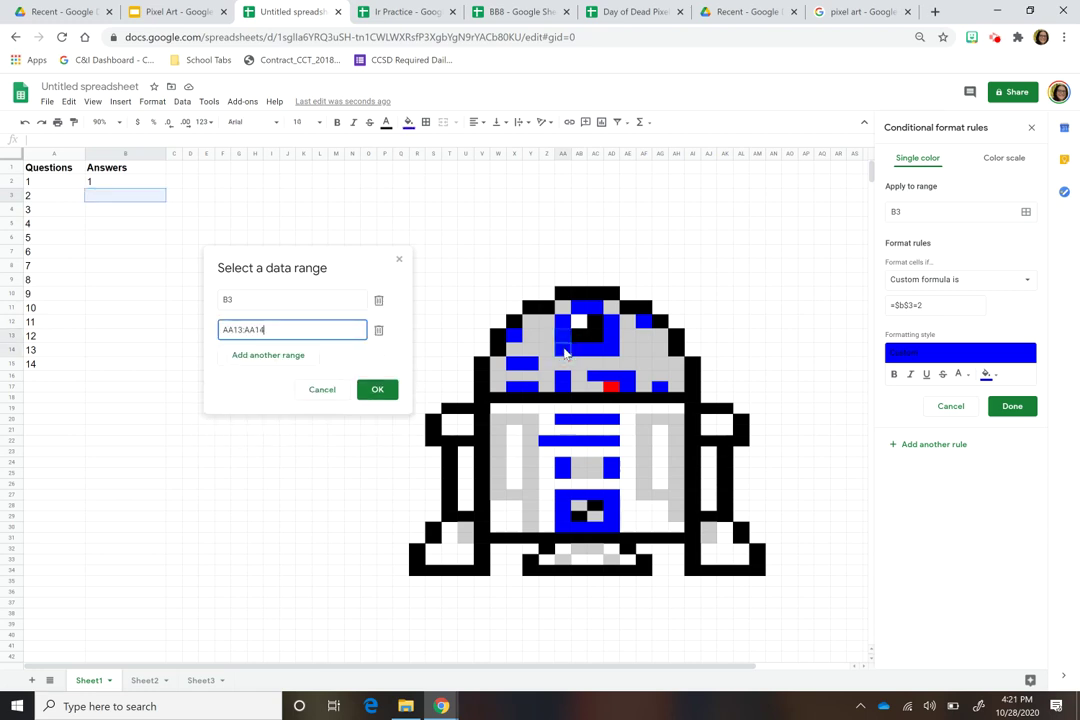
drag(565, 352, 608, 352)
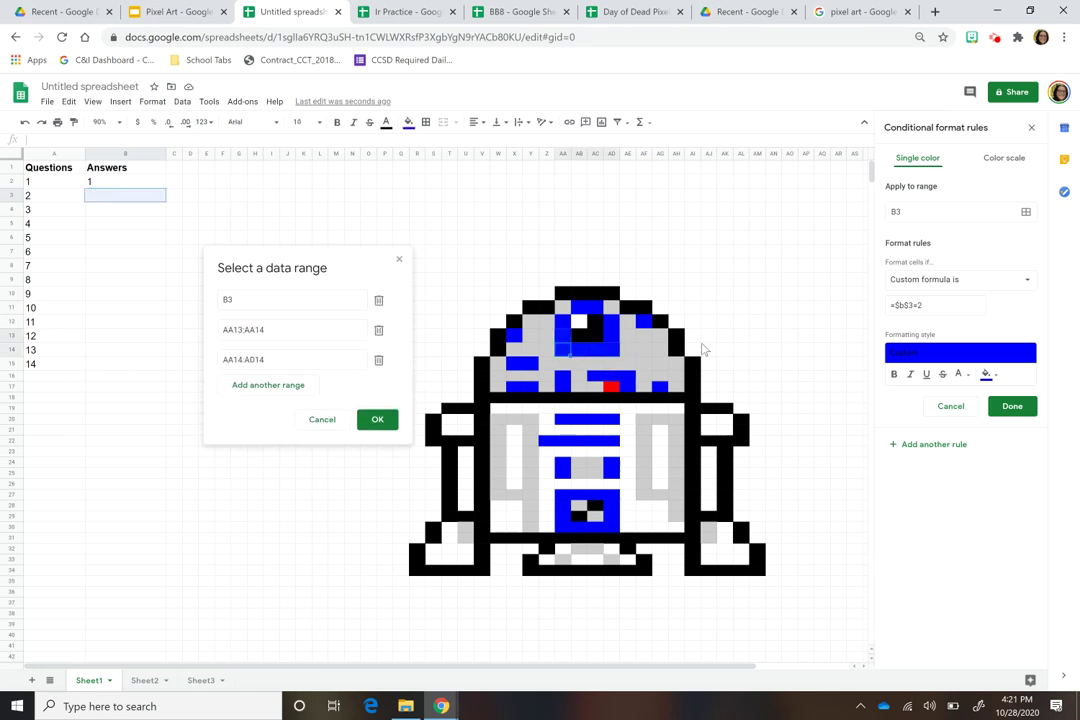
ctrl+click(644, 322)
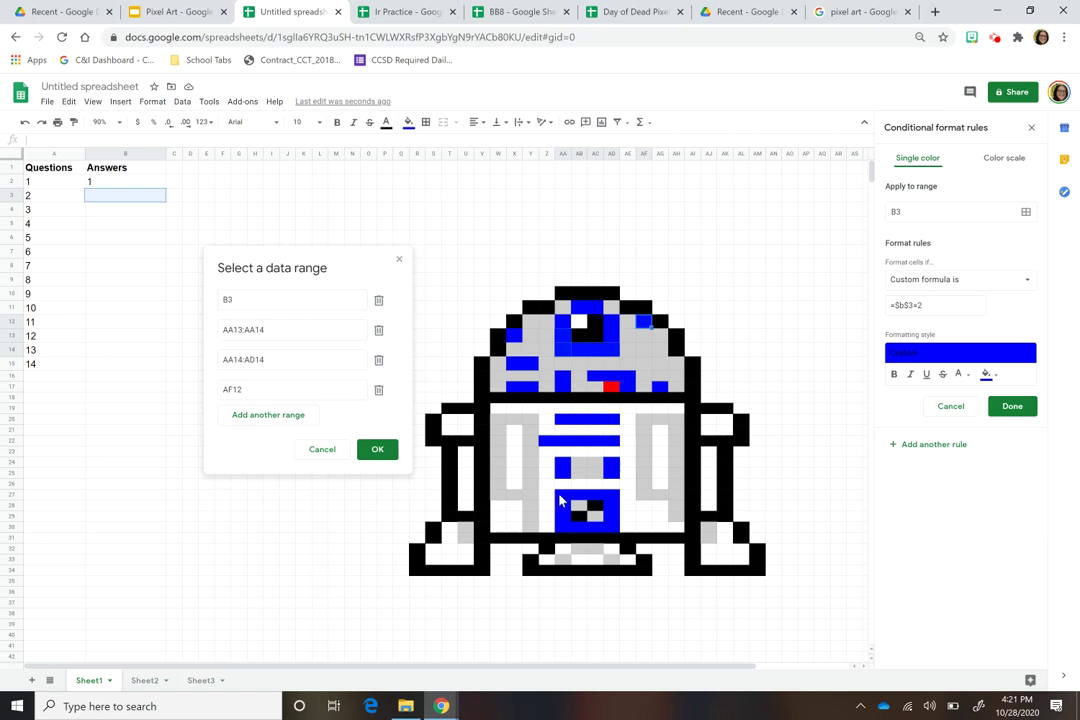
drag(560, 500, 560, 528)
ctrl+click(612, 468)
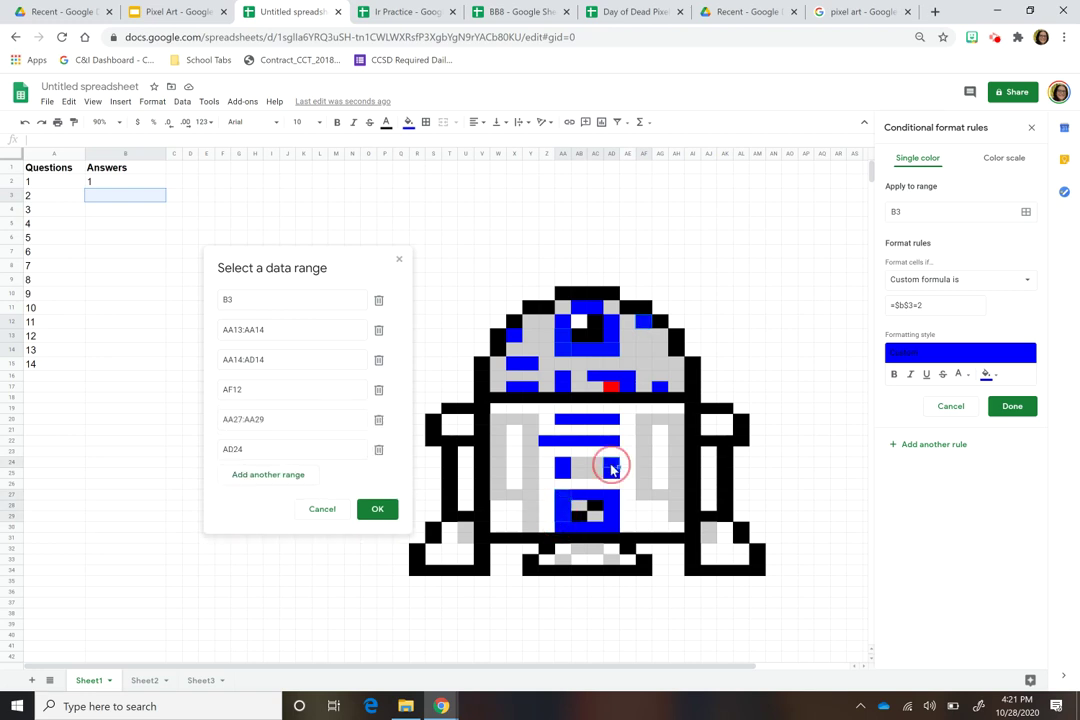
click(378, 511)
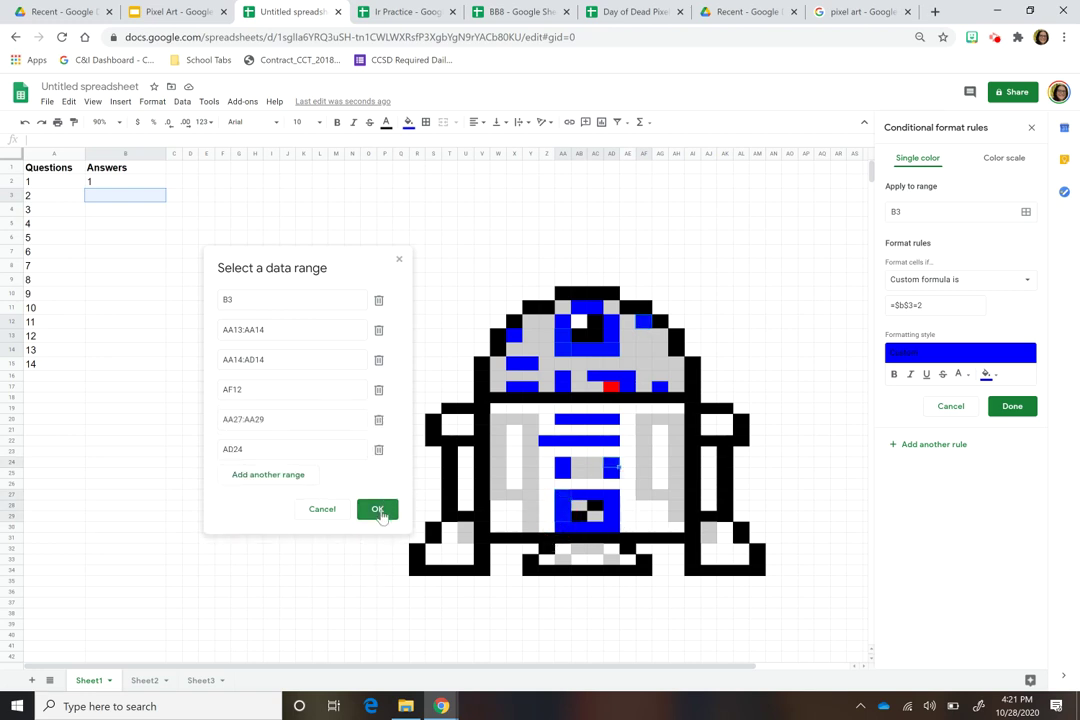
click(1012, 406)
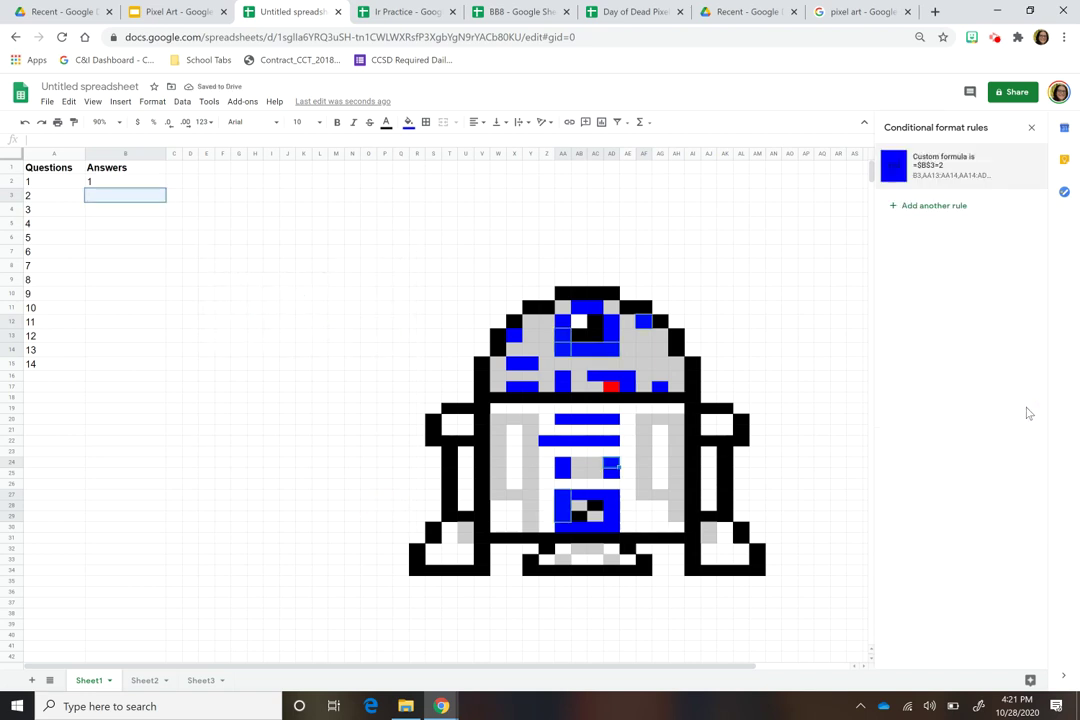
- Reset the manual fill on the selected blue pixels
click(409, 122)
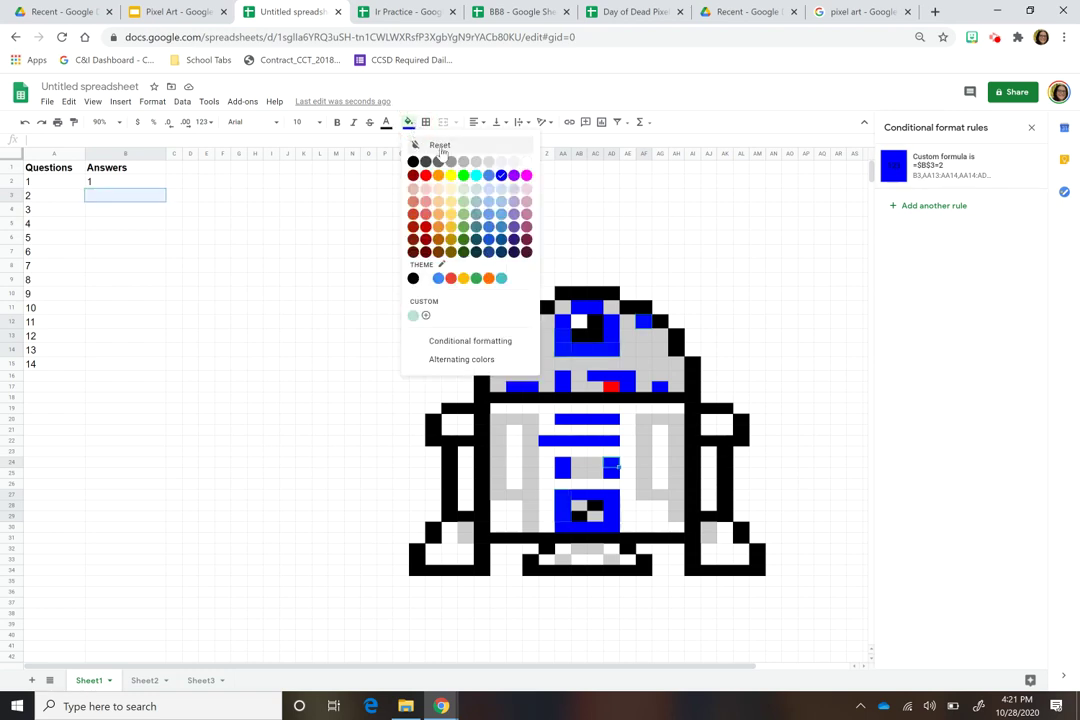
click(441, 146)
click(273, 349)
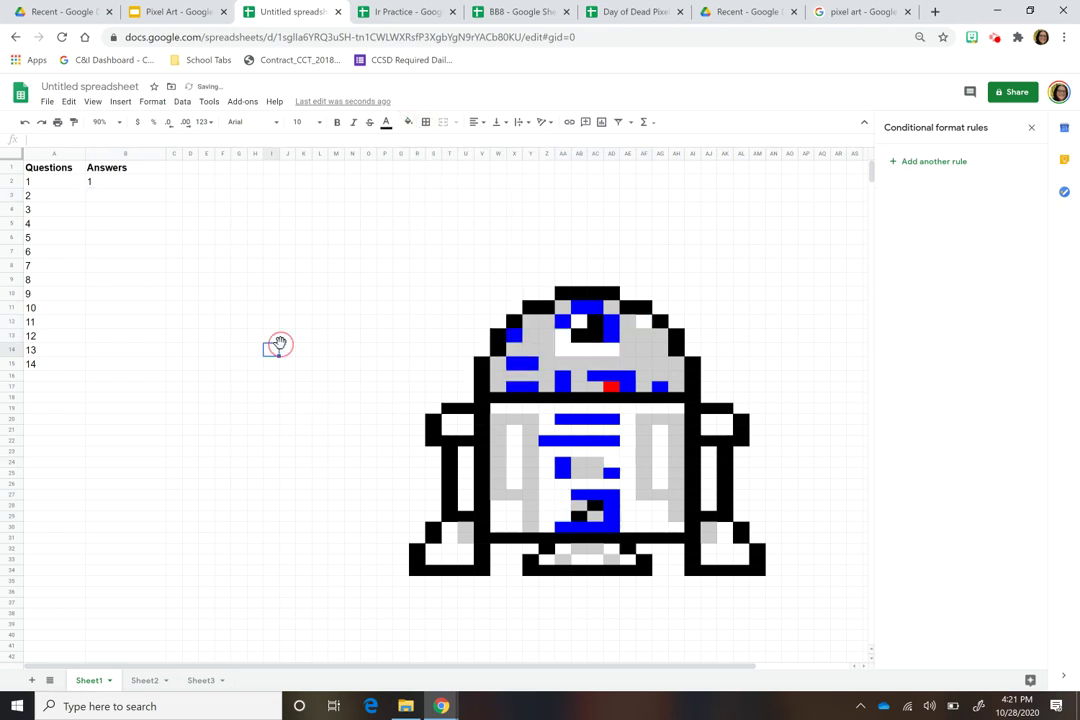
- Enter 2 as a test answer in B3
click(120, 204)
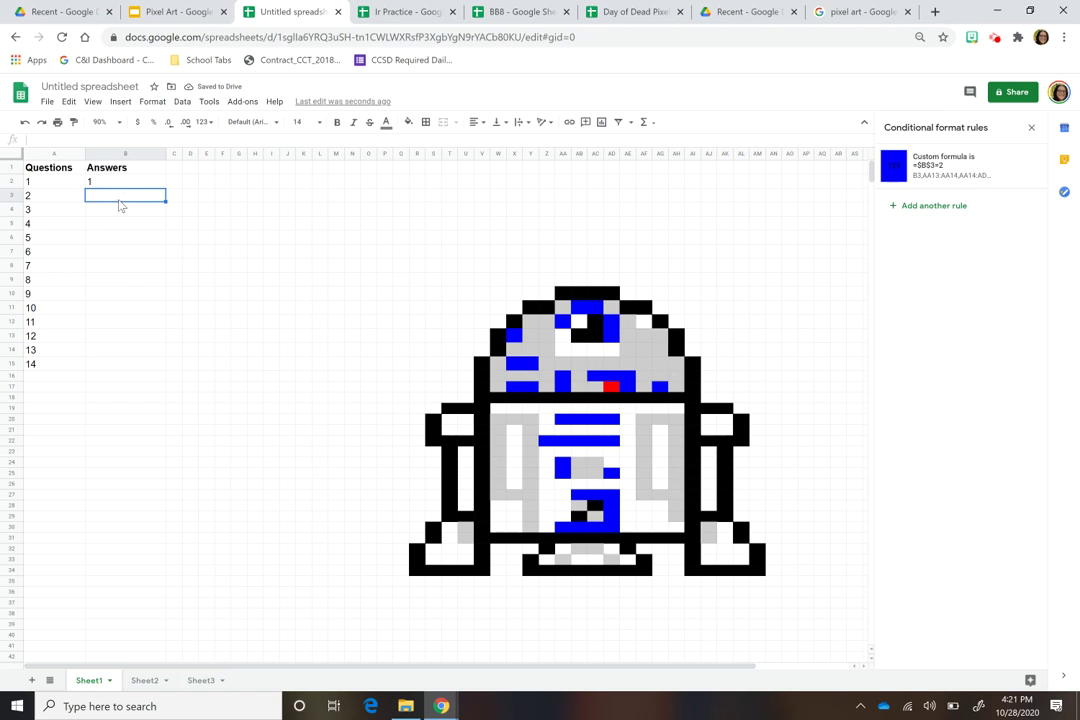
text(2)
key(Return)
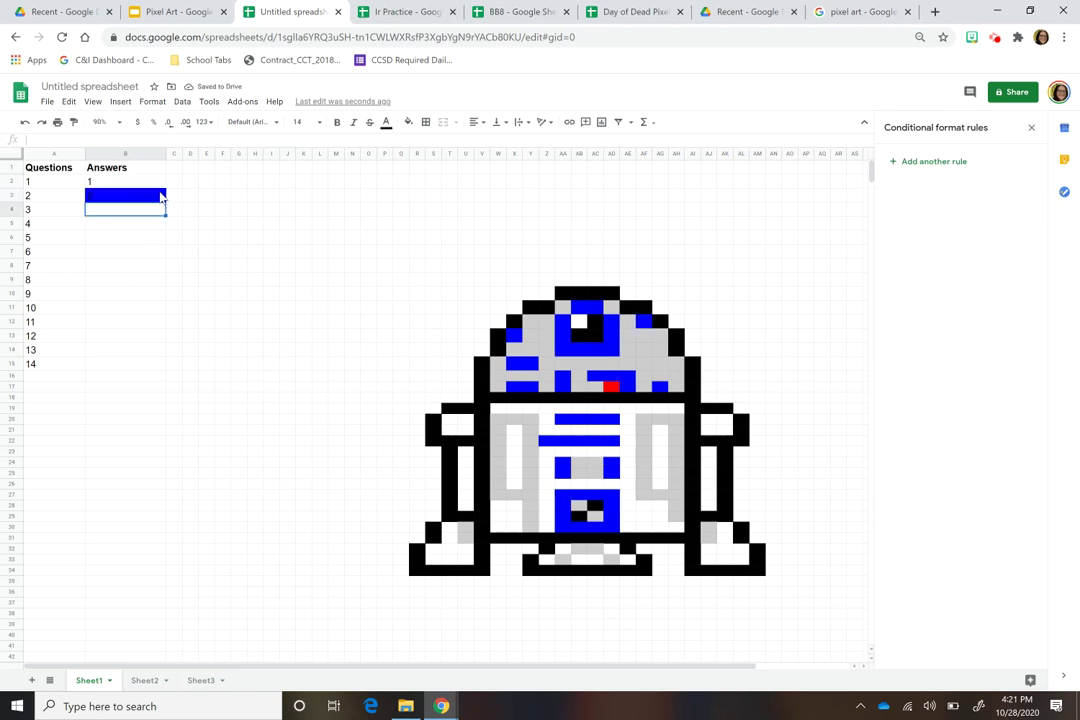
click(160, 196)
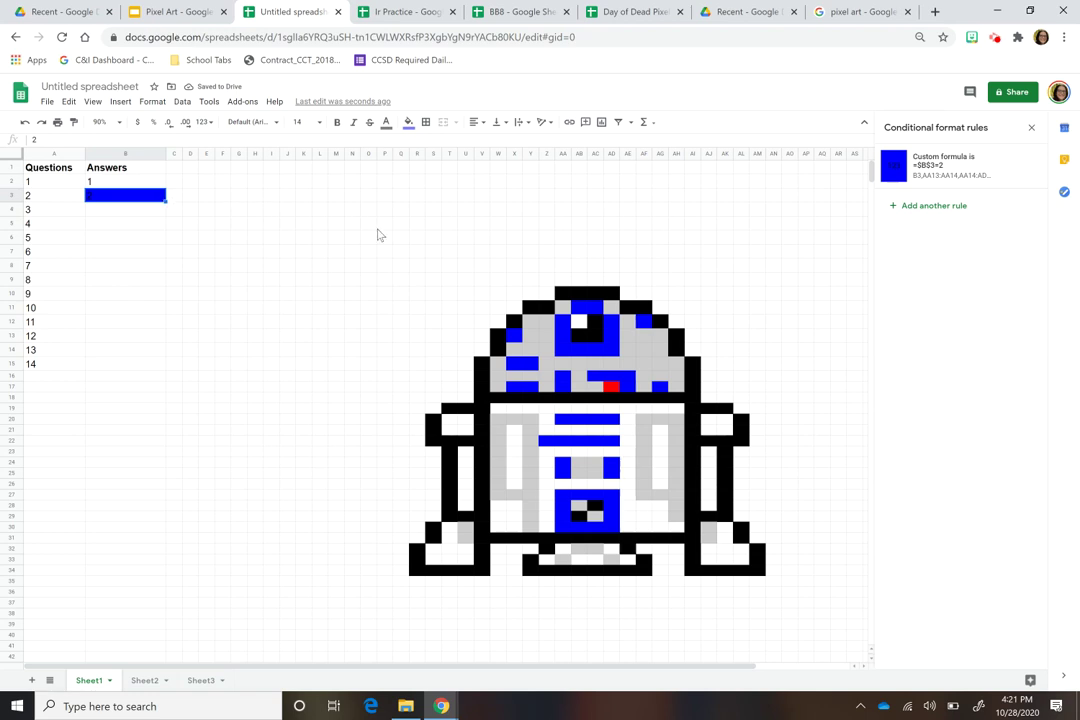
- Remove B3 from the blue rule's Apply to range and save the rule
click(998, 158)
click(899, 212)
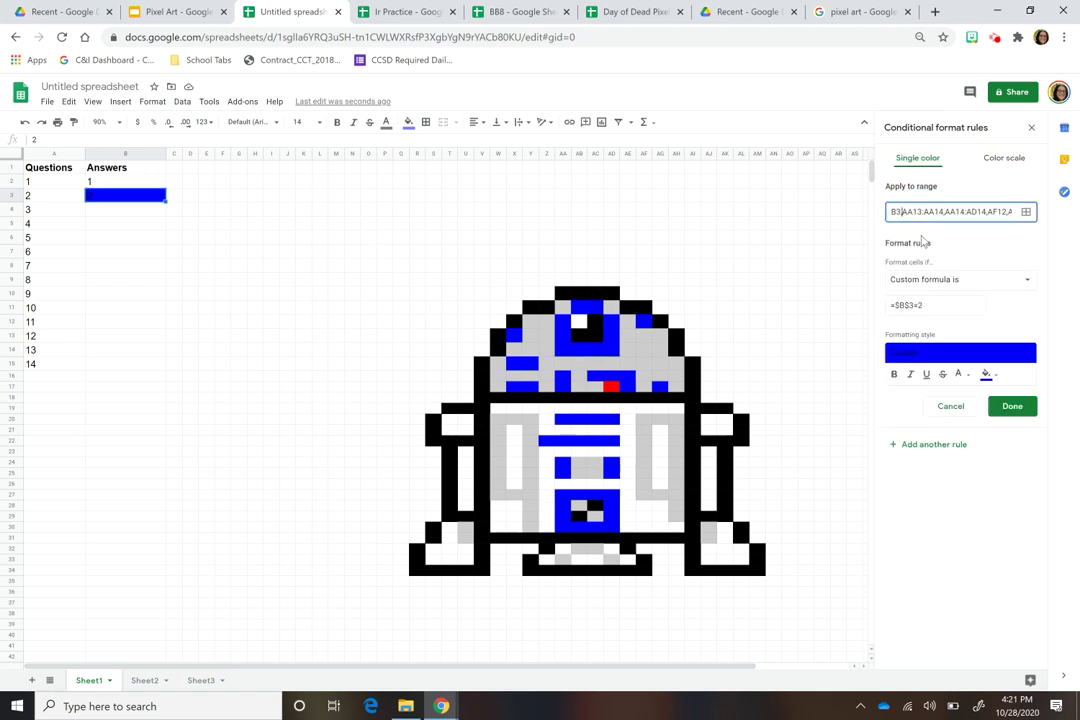
key(BackSpace)
key(BackSpace)
key(BackSpace)
click(1022, 412)
click(105, 204)
- Clear the test answers from B3 and B2
click(105, 199)
key(Delete)
key(Up)
key(Delete)
click(104, 199)
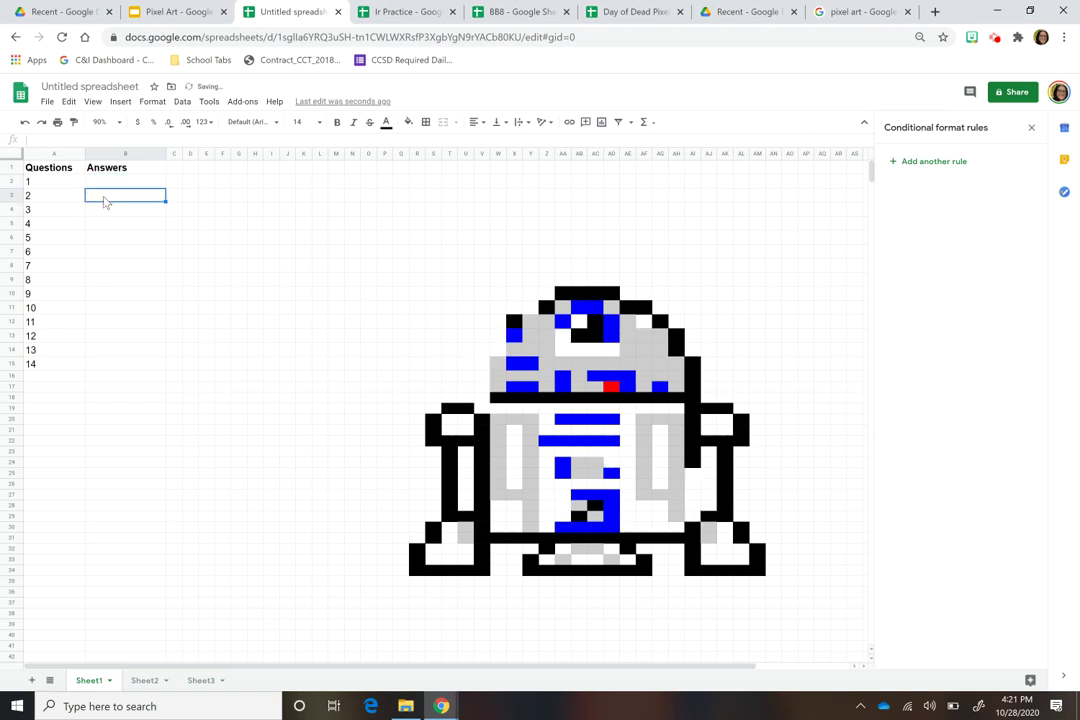
click(107, 207)
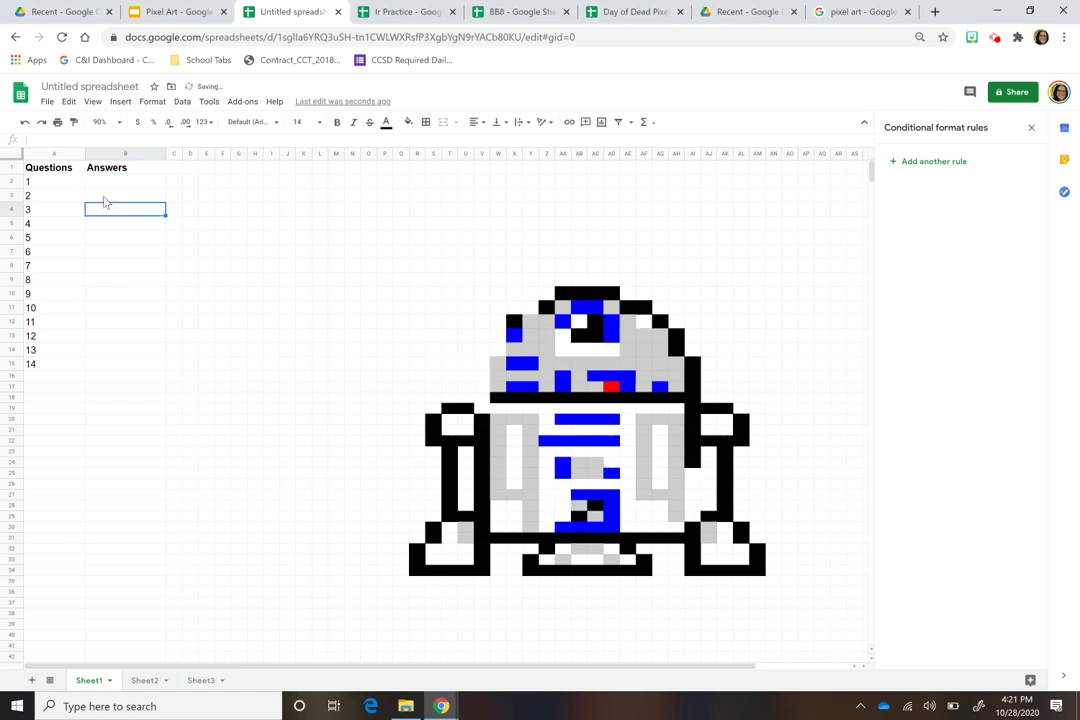
- Start a new light-grey rule on B4 using custom formula =$b$4="house"
click(153, 103)
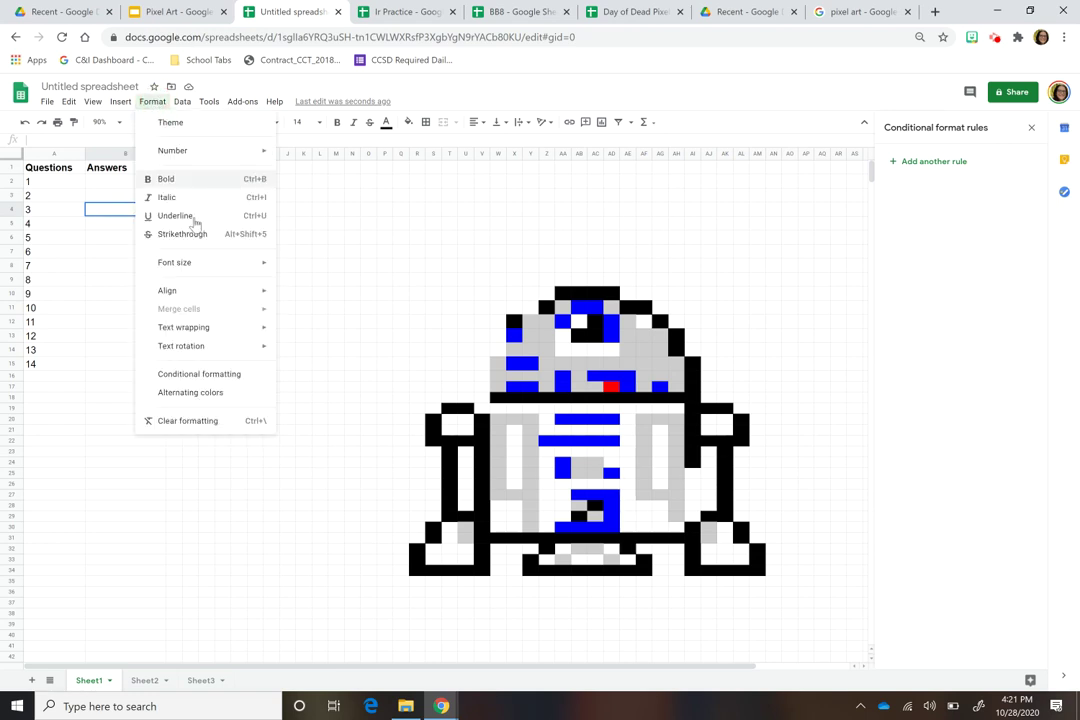
click(210, 377)
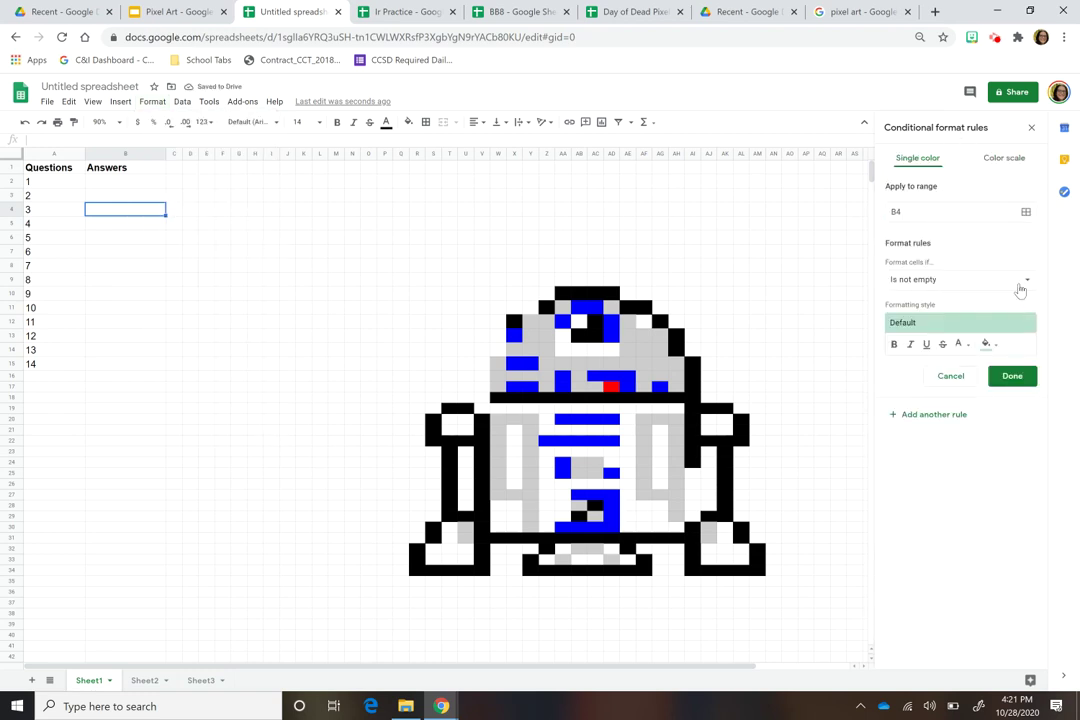
click(996, 347)
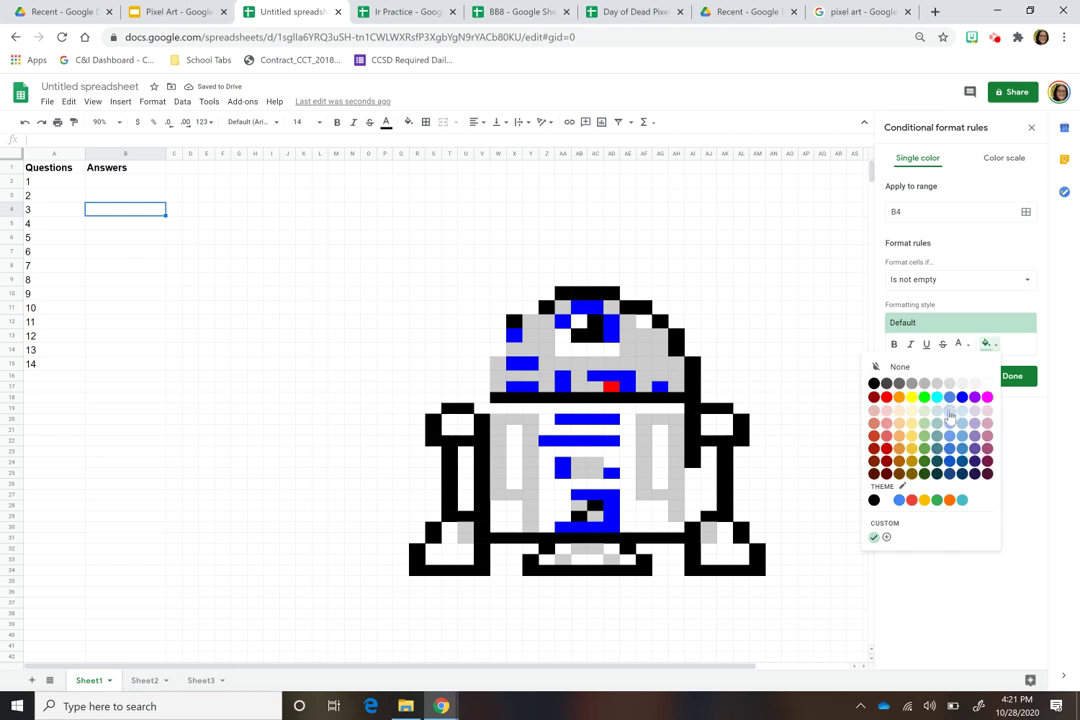
click(948, 389)
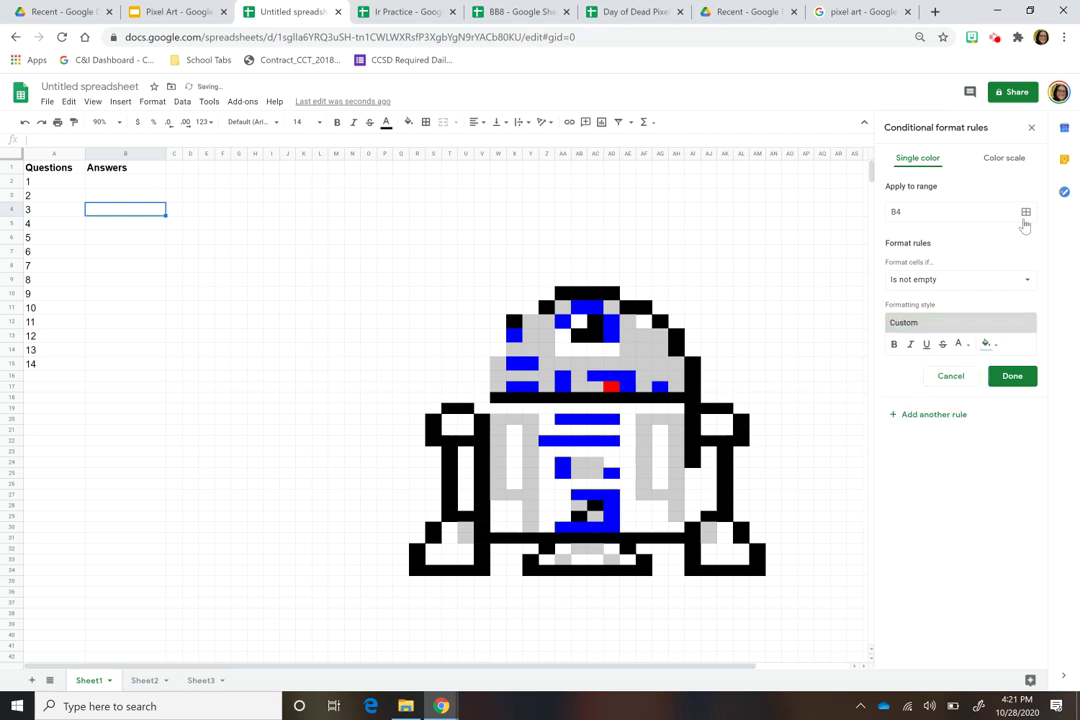
click(1022, 281)
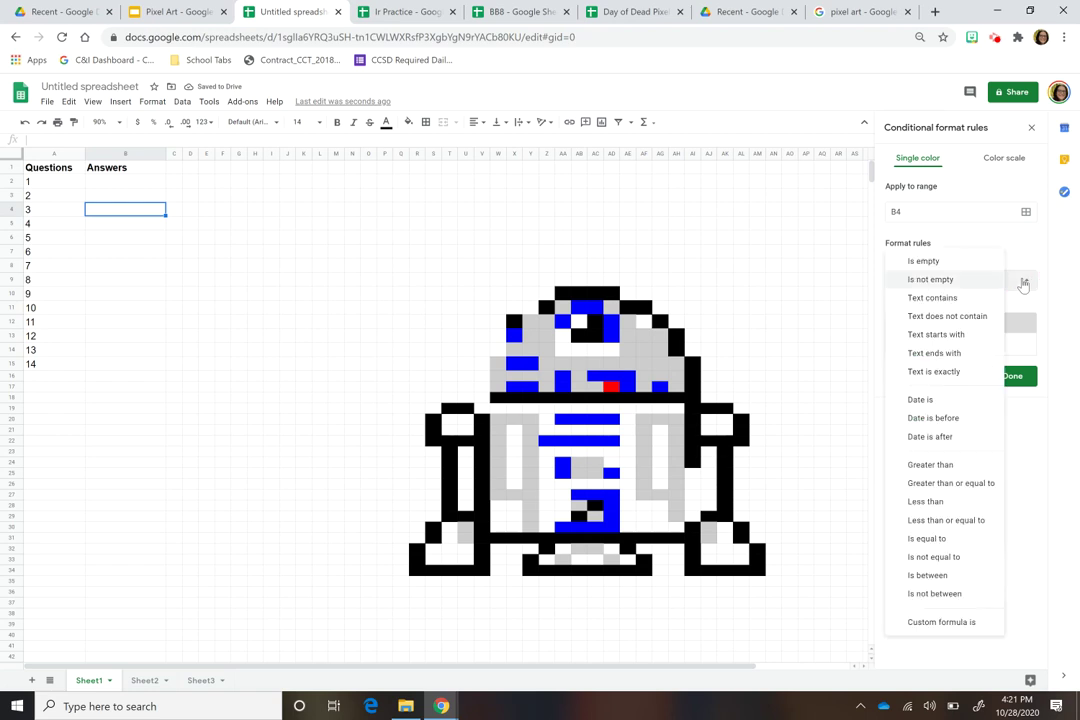
click(925, 622)
click(931, 303)
text(=$b$4=)
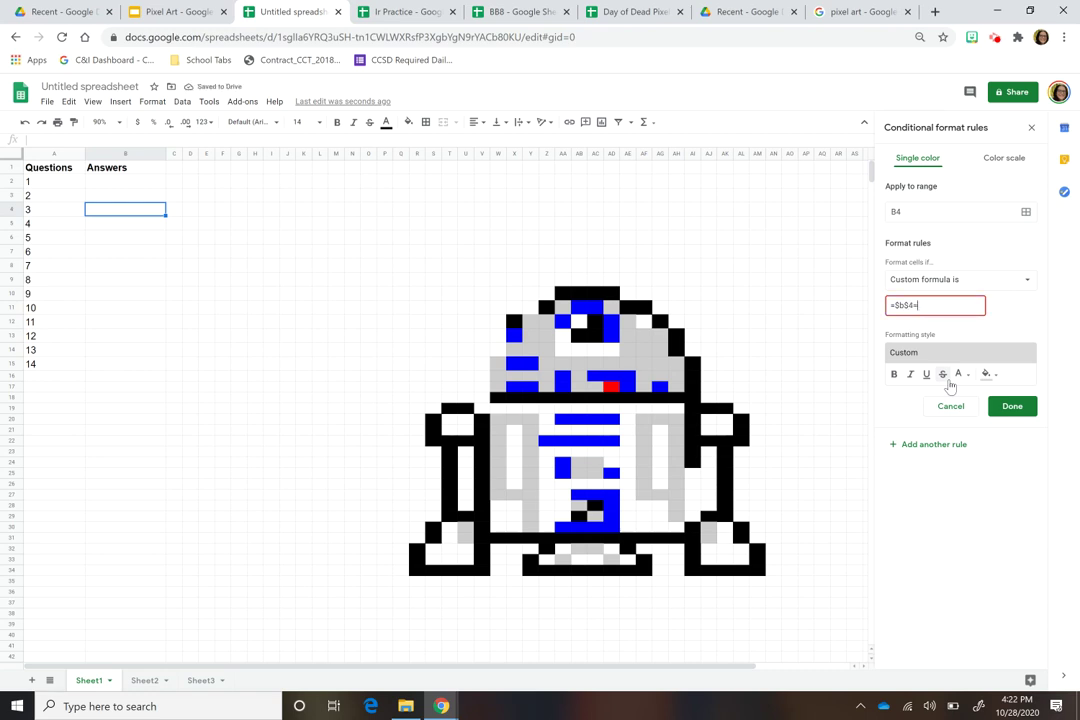
text(use")
- Set the house rule's range to AF13, AF15:AH15, AH20:AH28, Y22:Y26 and U30:U31
click(1025, 211)
drag(550, 330, 330, 296)
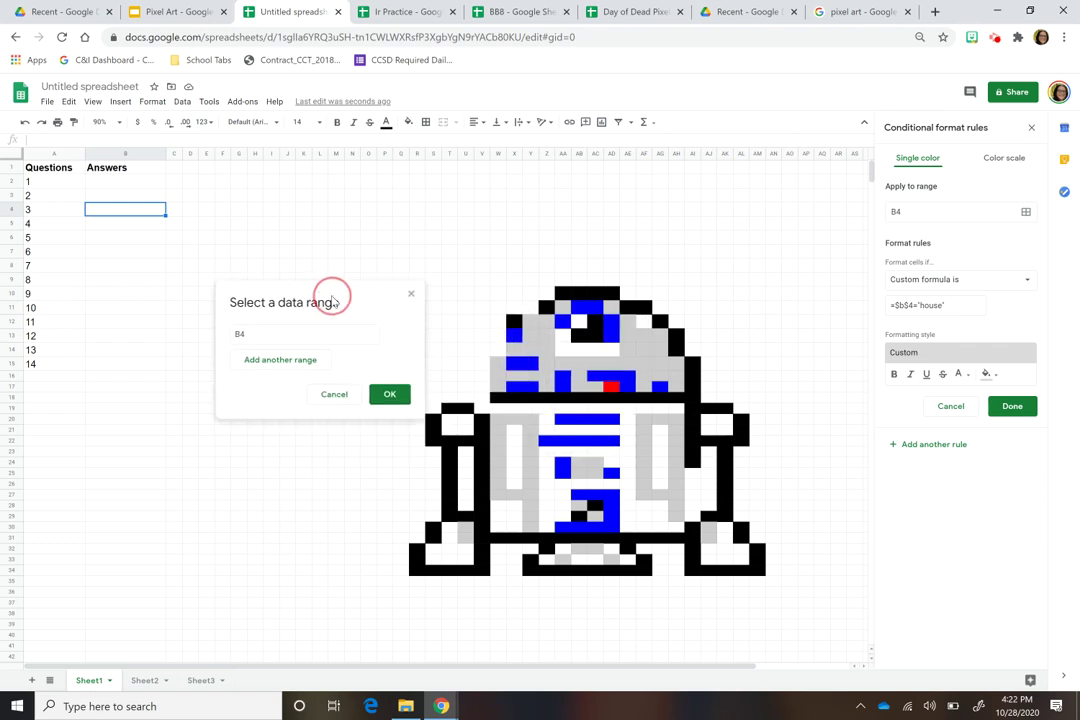
click(645, 338)
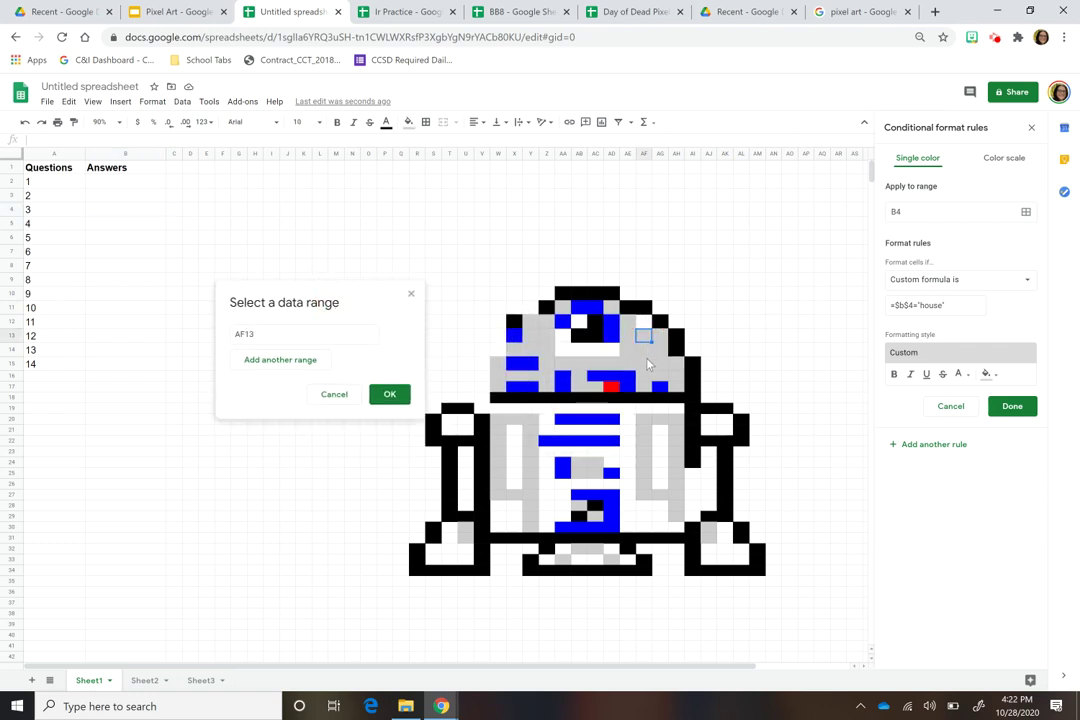
ctrl+click(645, 368)
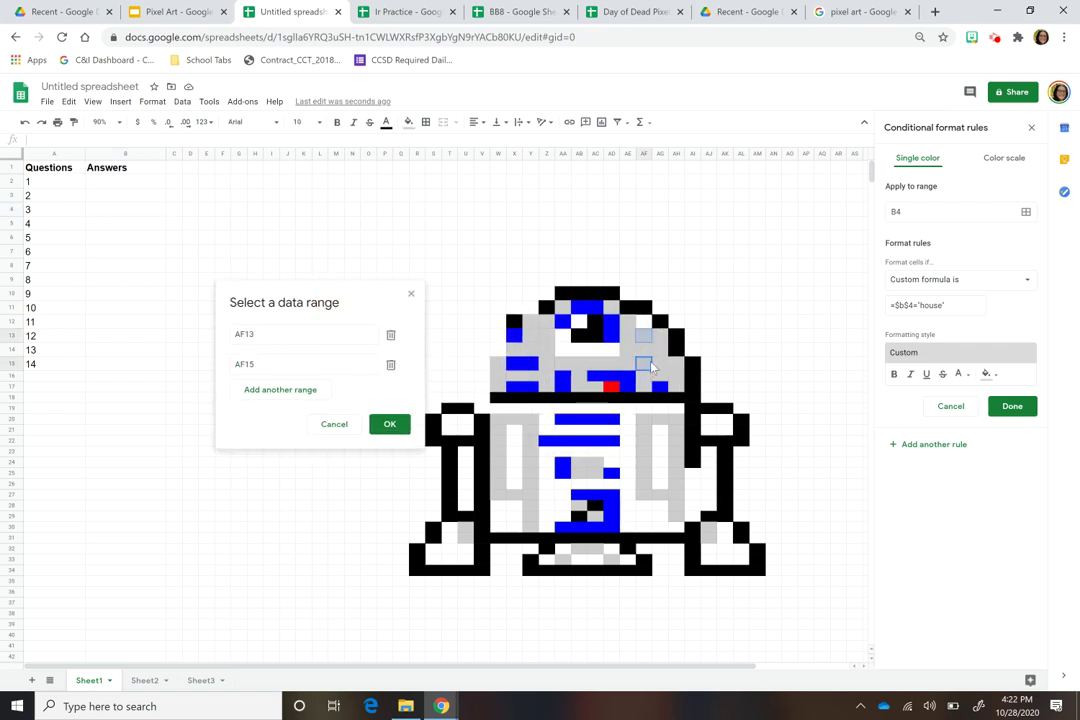
drag(648, 366, 676, 366)
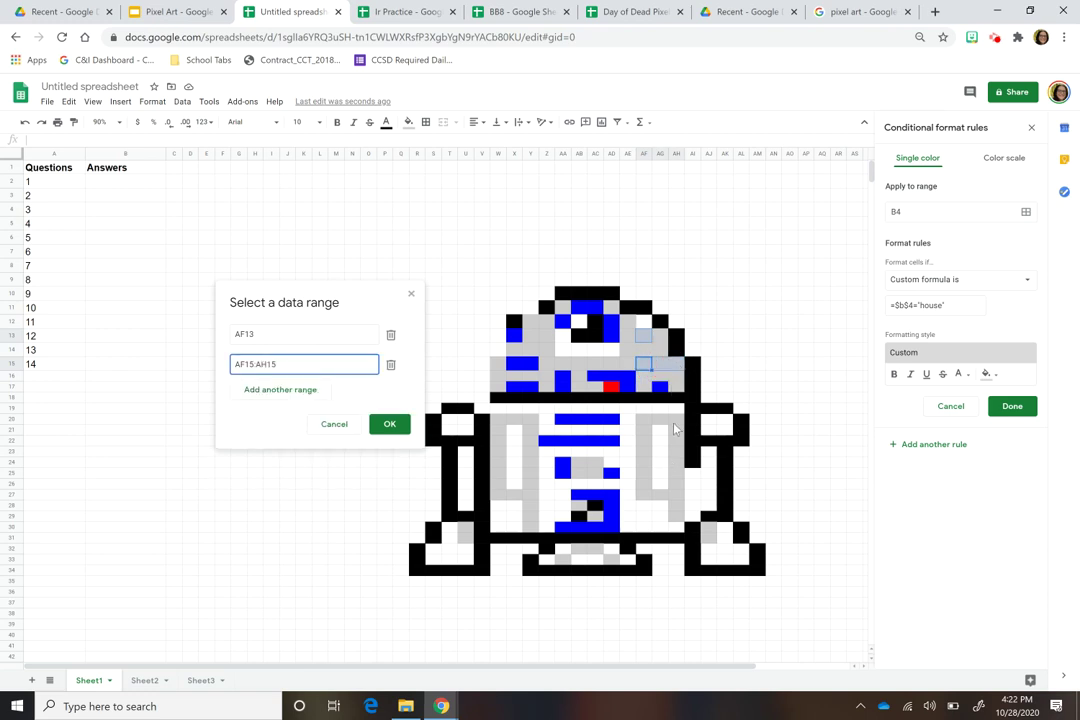
drag(675, 421, 680, 509)
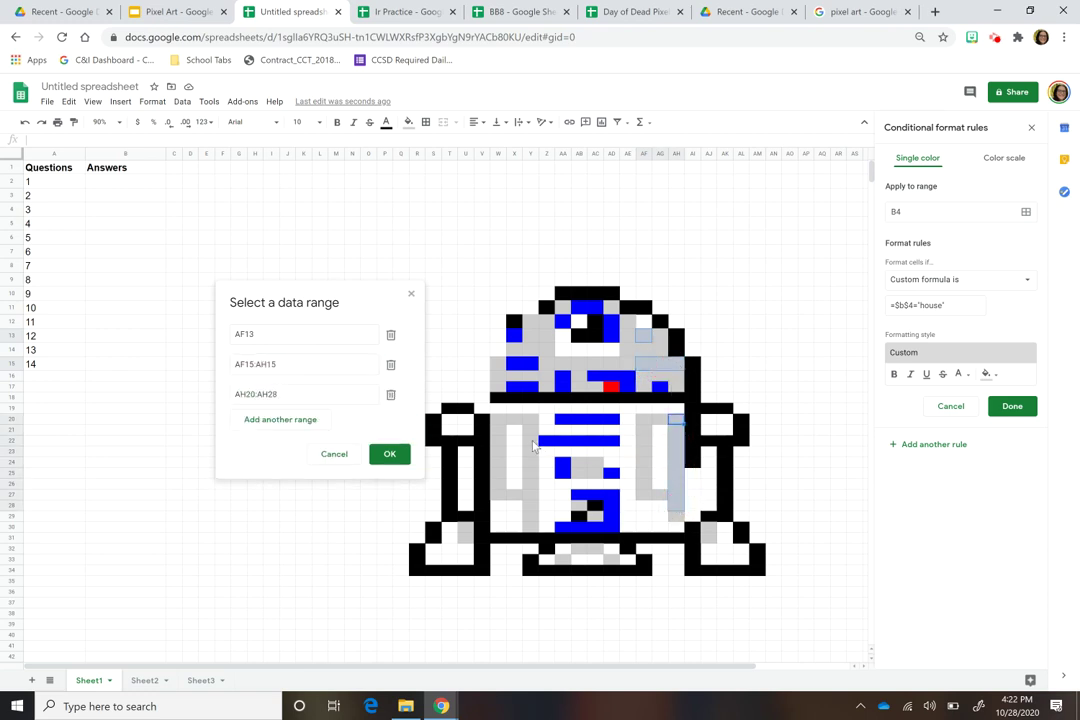
drag(531, 441, 532, 488)
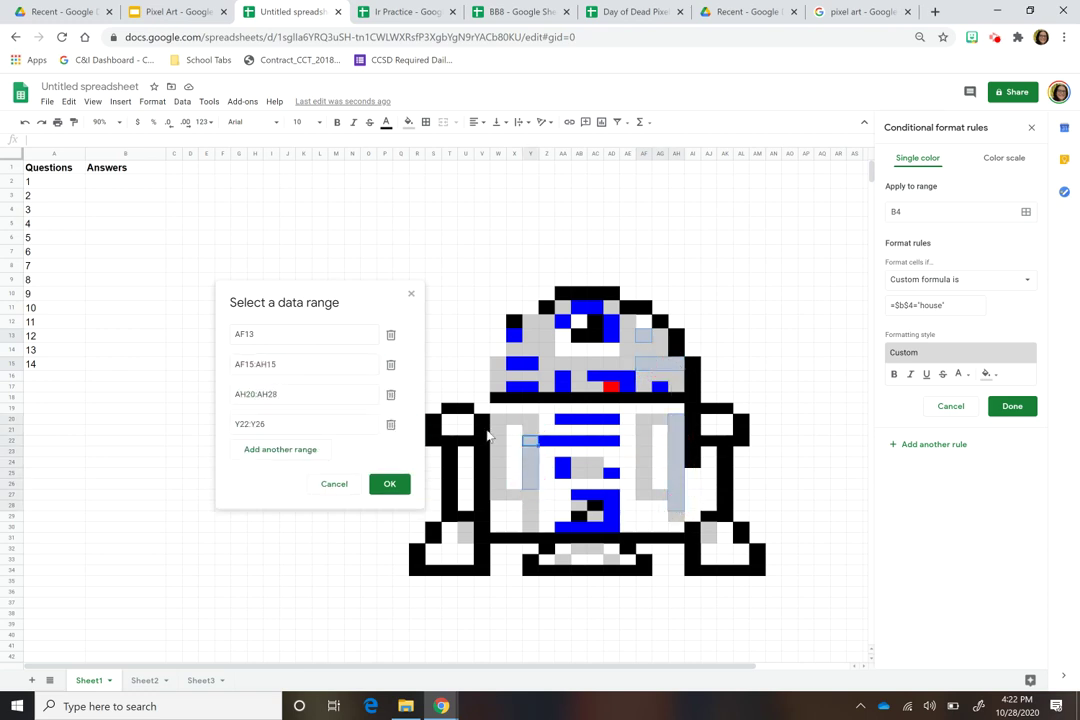
drag(465, 528, 464, 546)
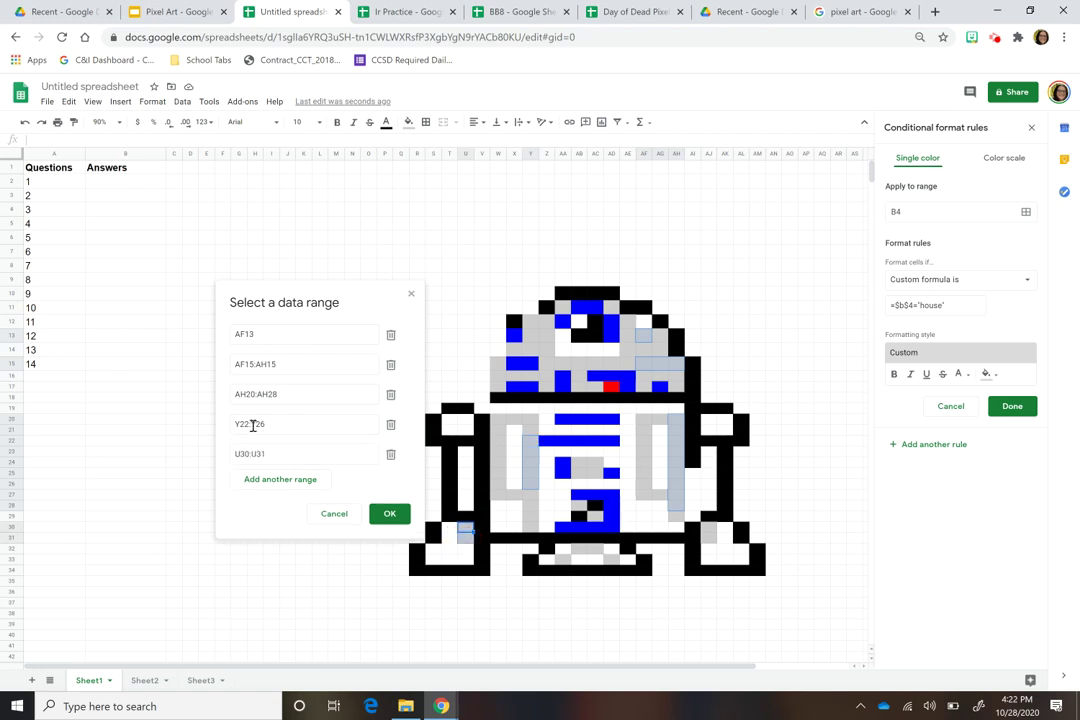
click(389, 513)
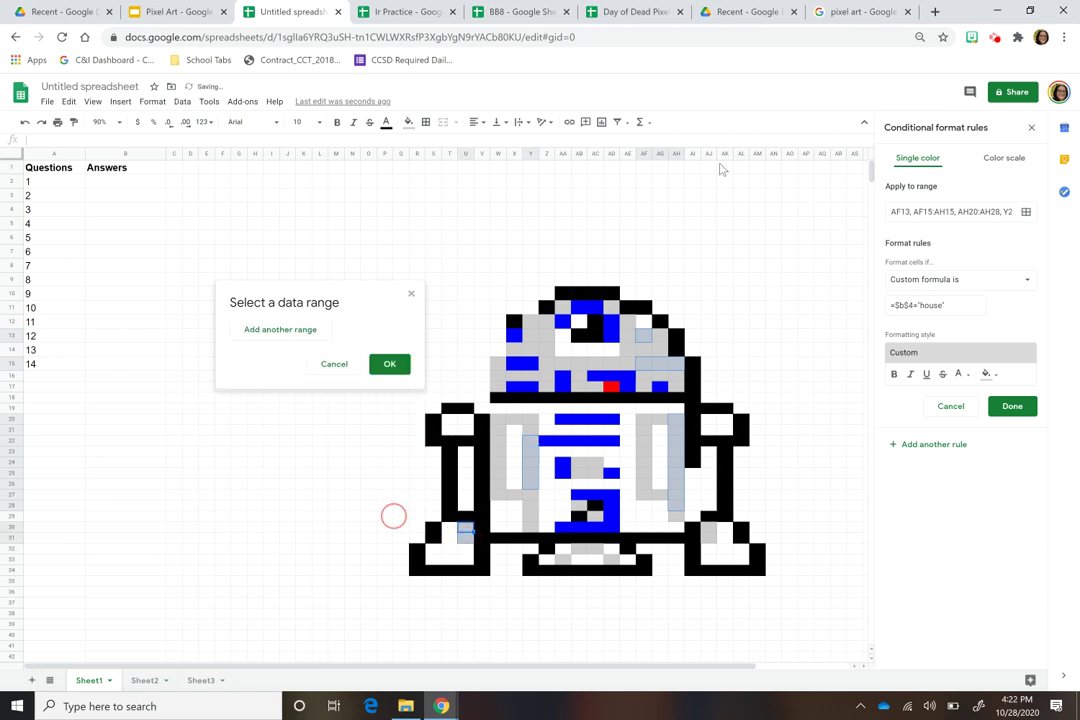
- Check the rule's applied ranges and save the house rule
click(911, 211)
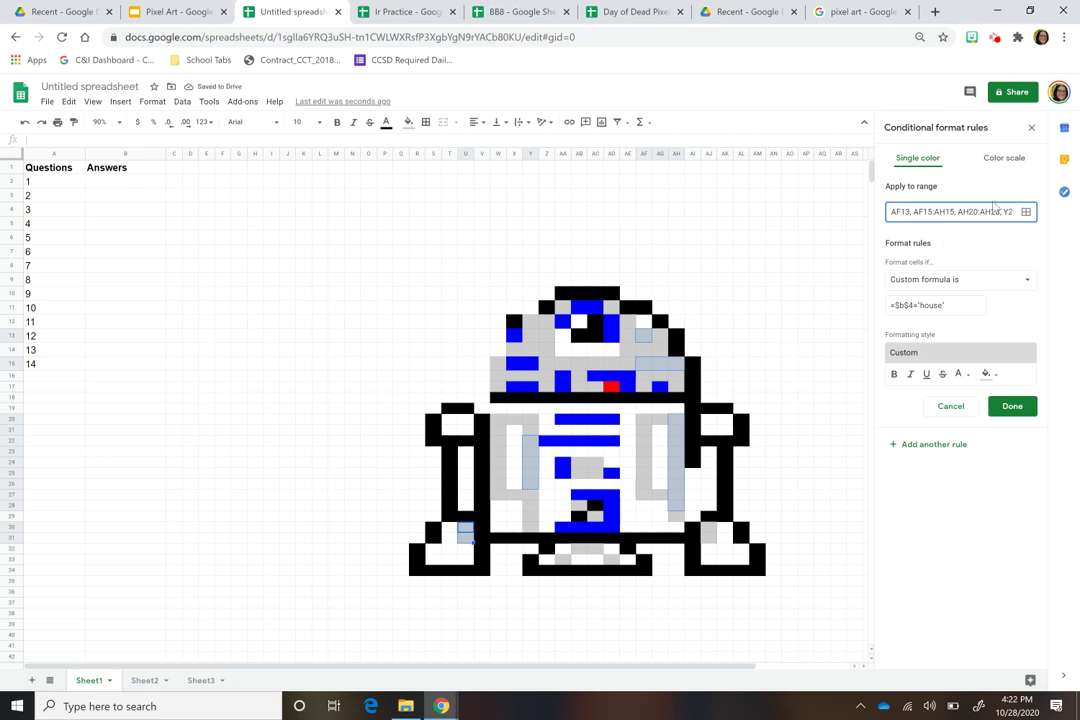
click(951, 207)
key(End)
key(Home)
click(1013, 408)
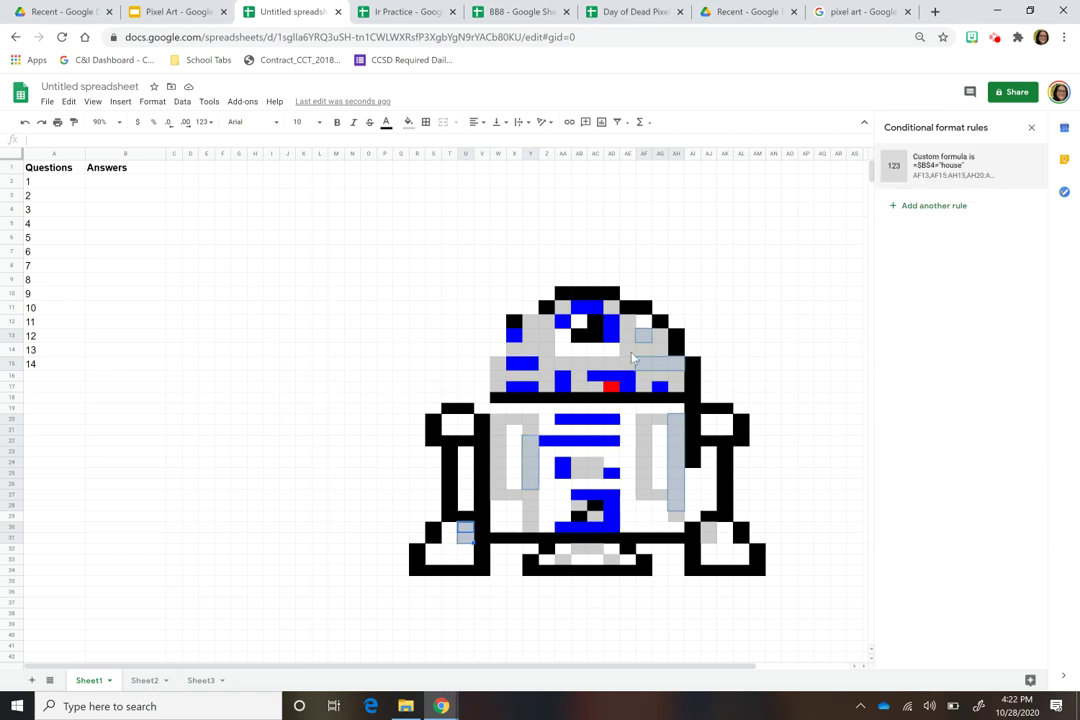
- Reset the grey manual fill on those pixels
click(408, 121)
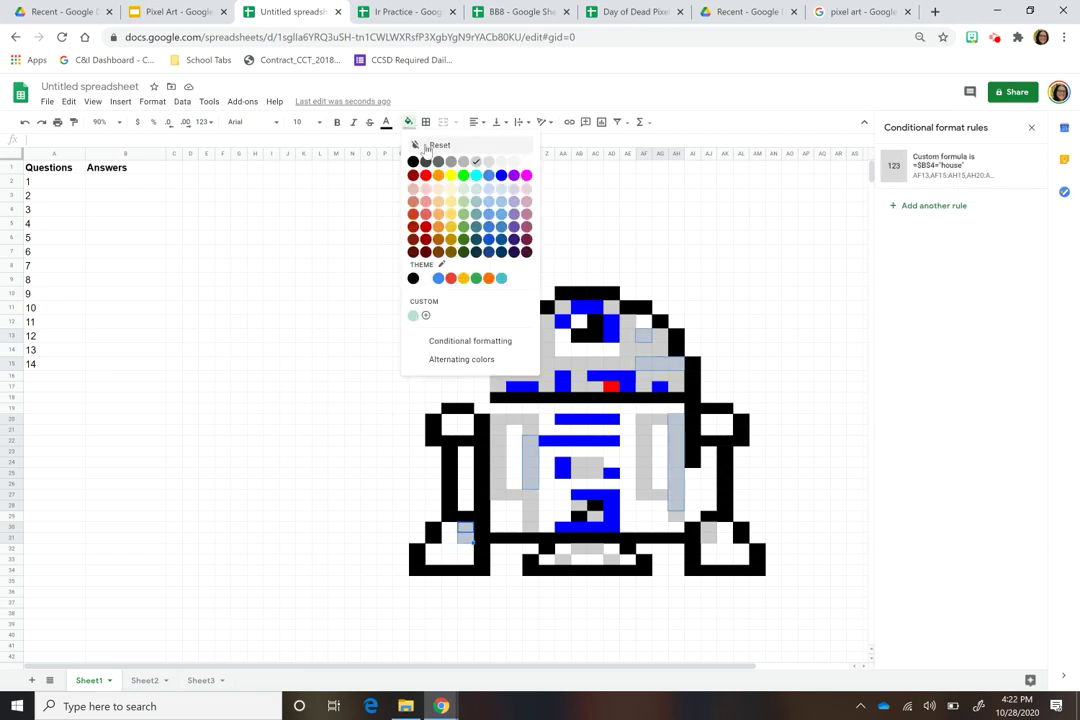
click(430, 146)
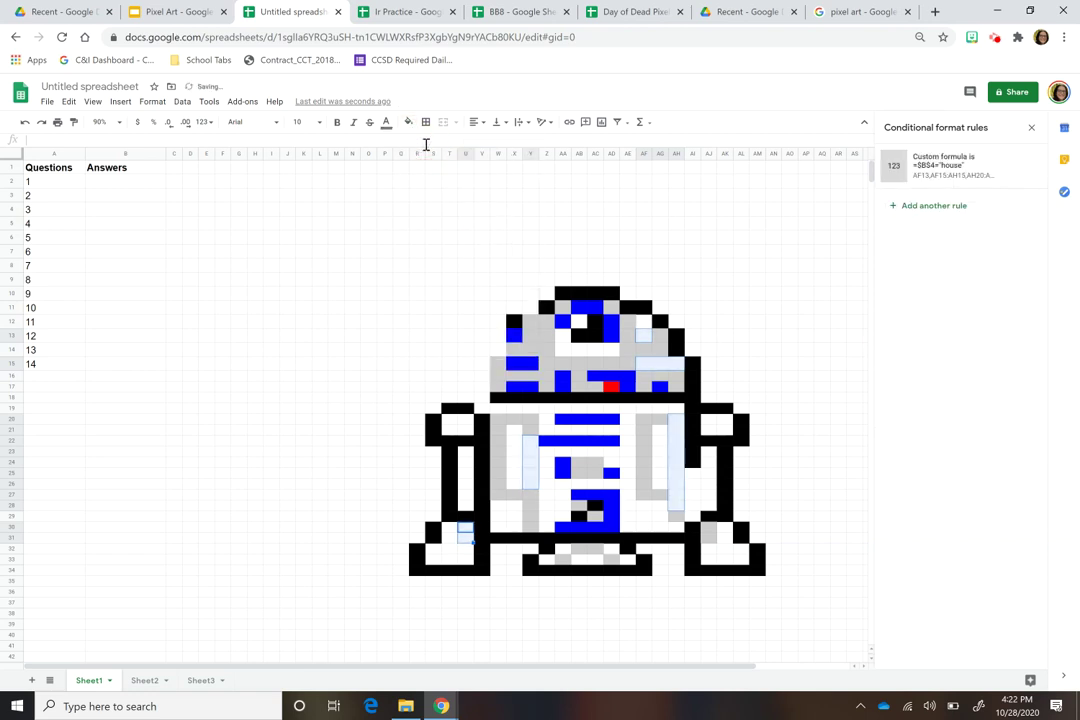
click(130, 210)
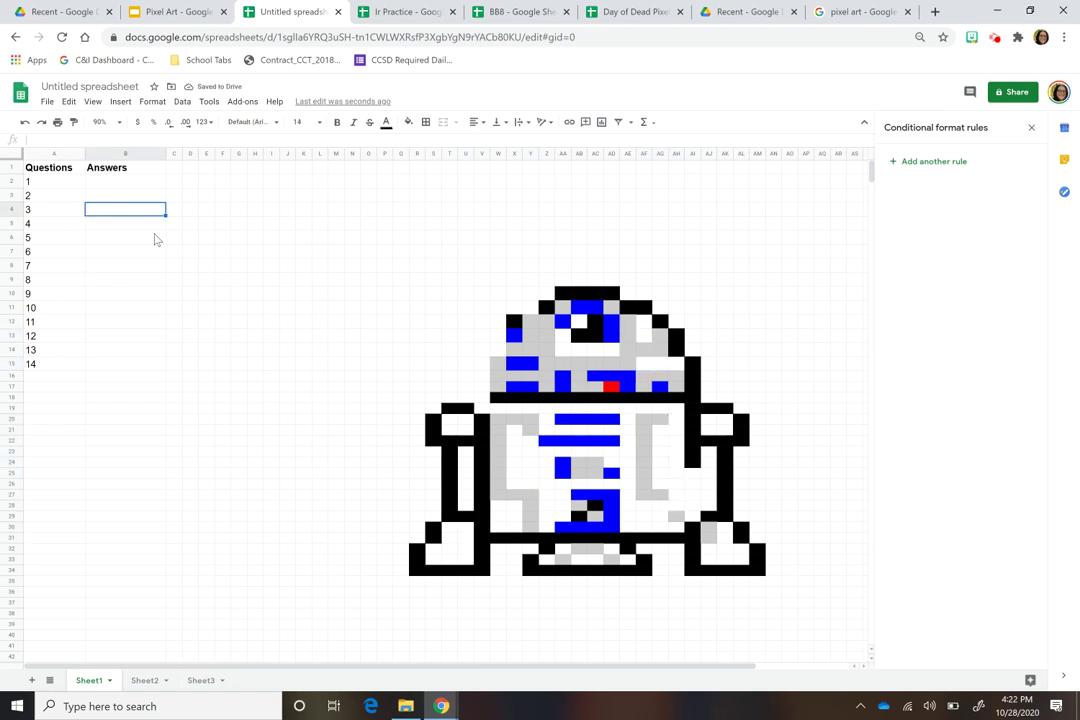
- Enter house in B4, then 1 in B2 and 2 in B3
text(house)
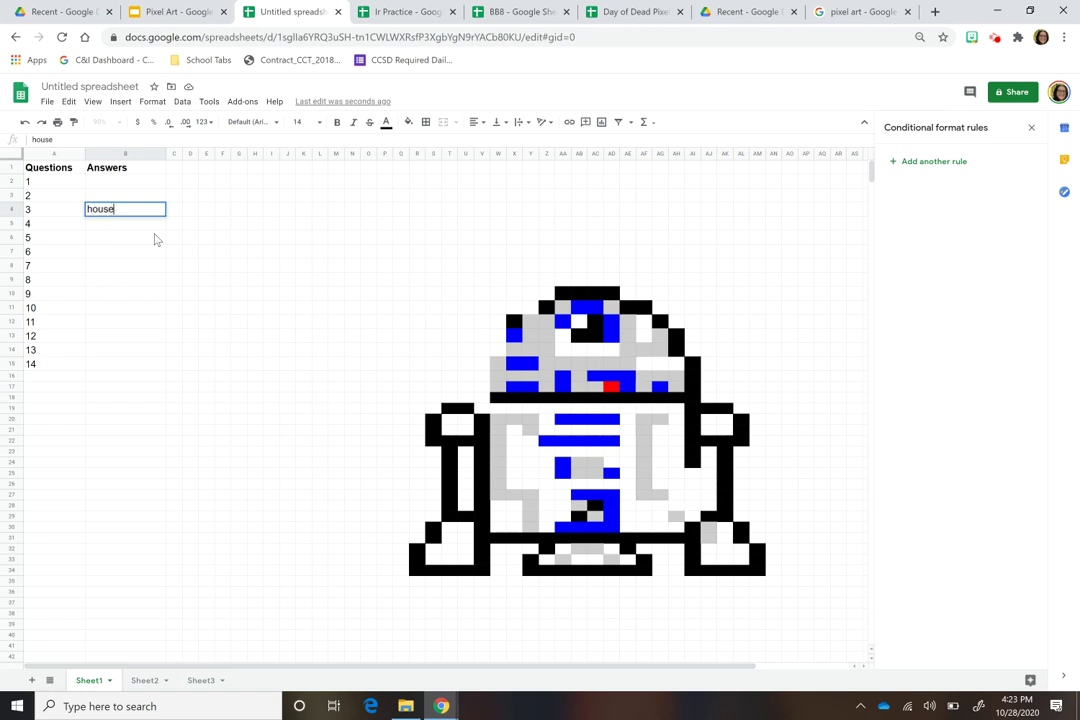
key(Return)
key(Up)
key(Up)
key(Up)
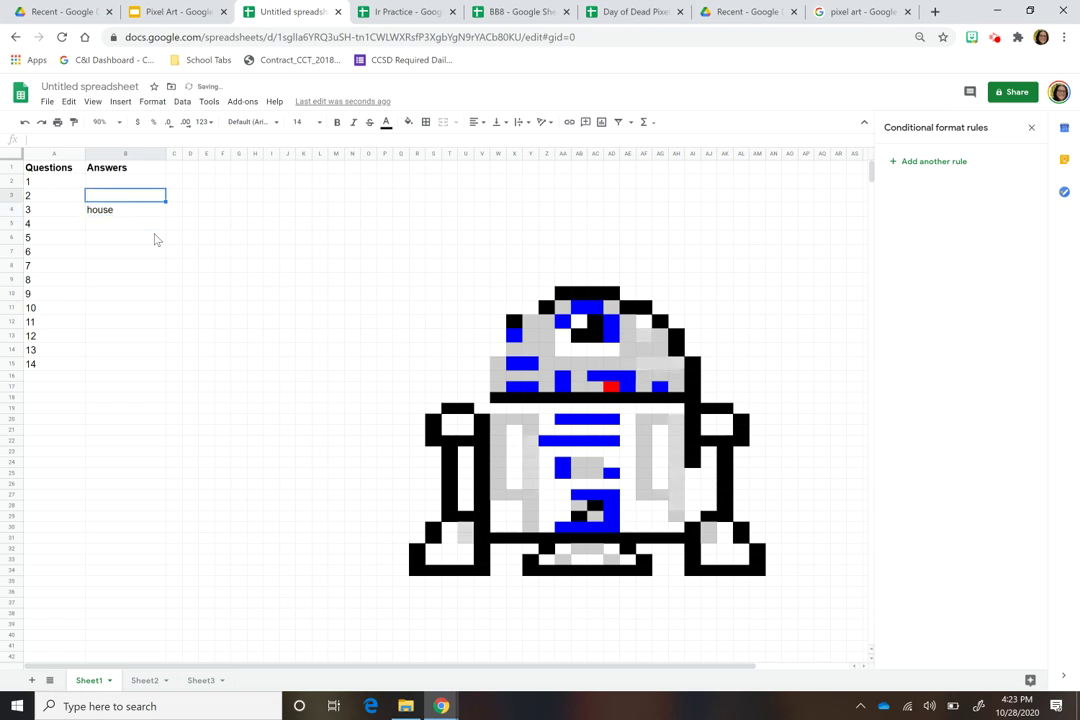
text(1)
key(Return)
text(2)
key(Return)
key(Down)
- Move among the answer cells and settle back on B4
key(Up)
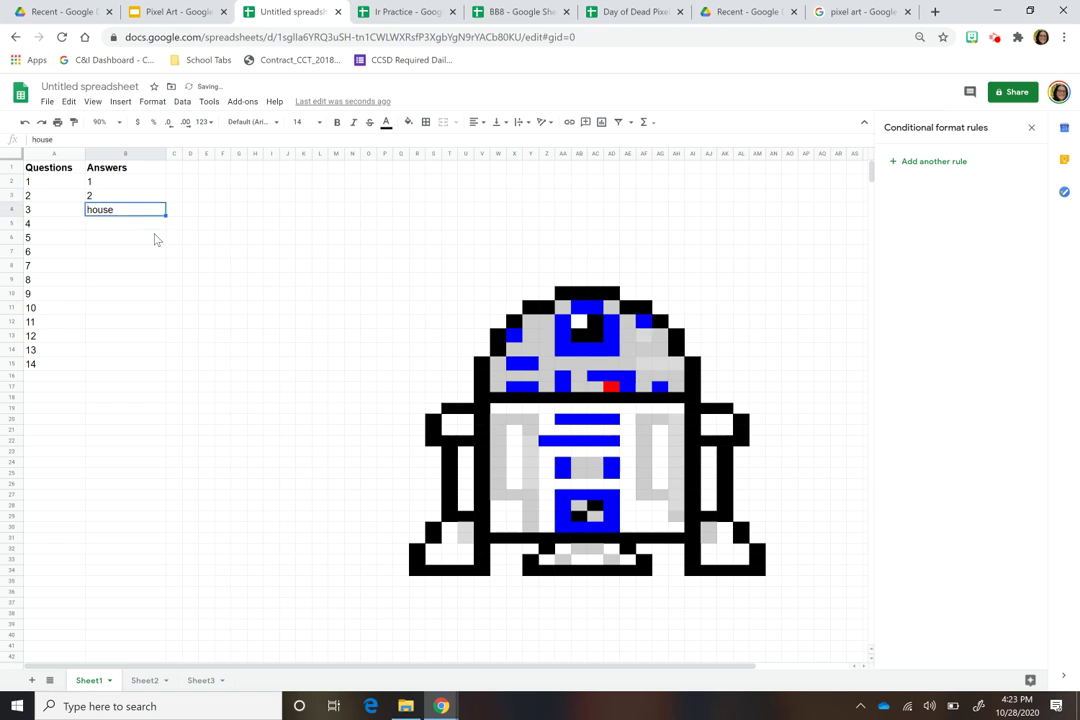
key(Down)
key(Up)
key(Up)
key(Down)
key(Down)
key(Up)
key(Down)
key(Up)
key(Down)
key(Up)
key(Left)
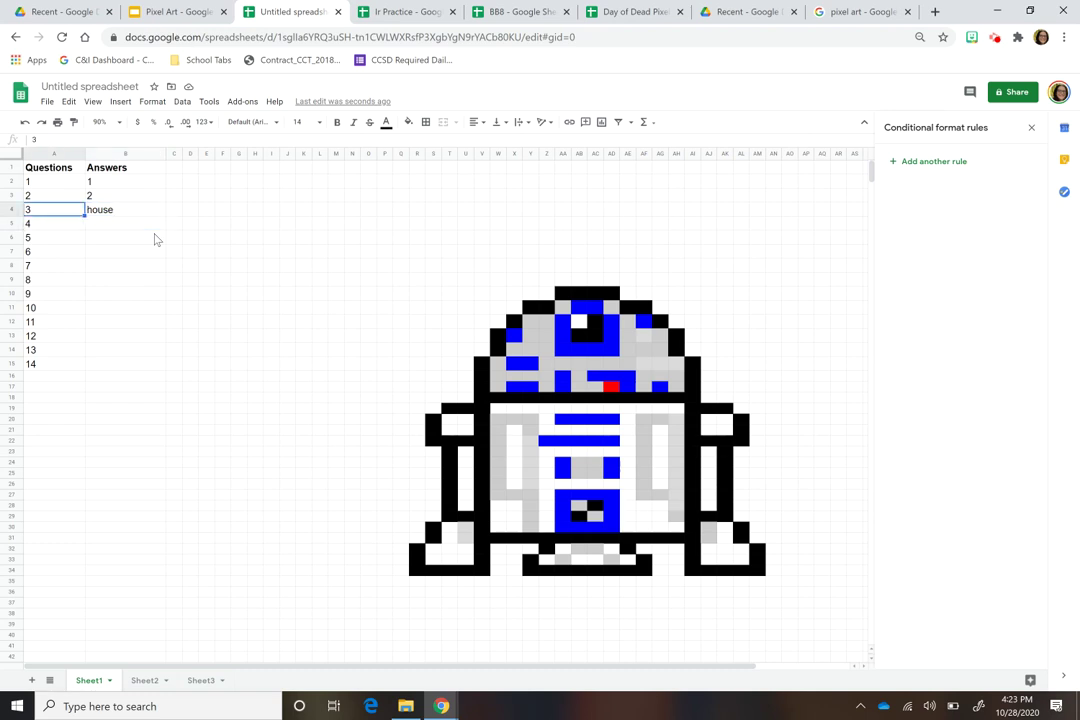
key(Right)
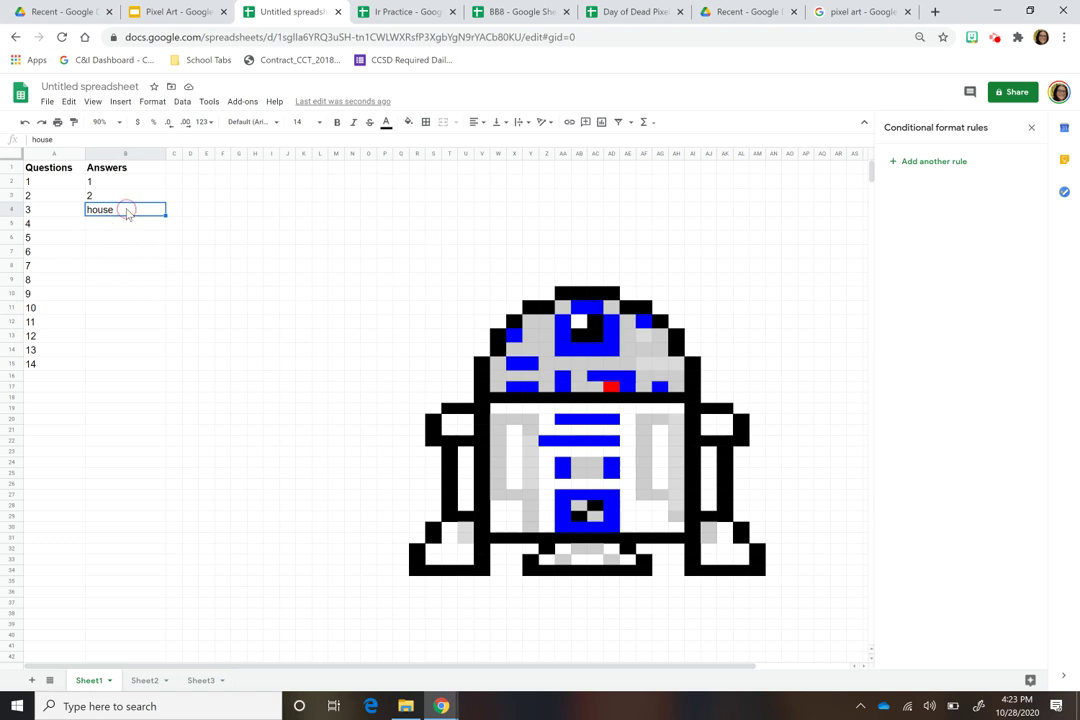
- Undo an accidental new conditional rule on B4 and close the rules panel
click(152, 103)
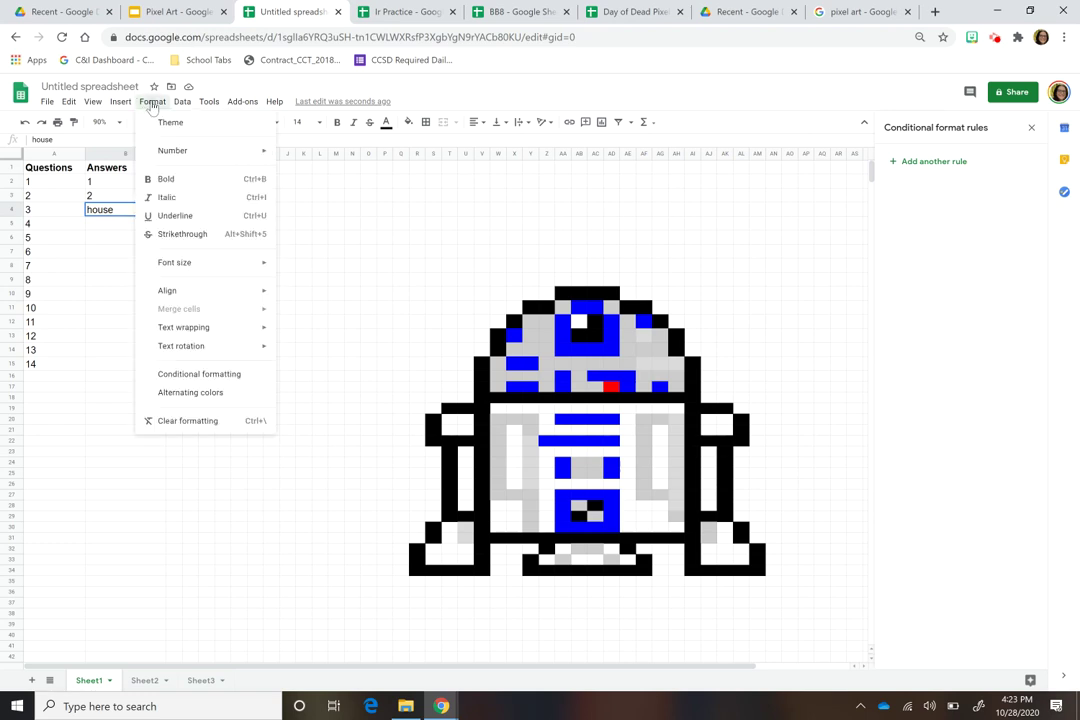
click(214, 376)
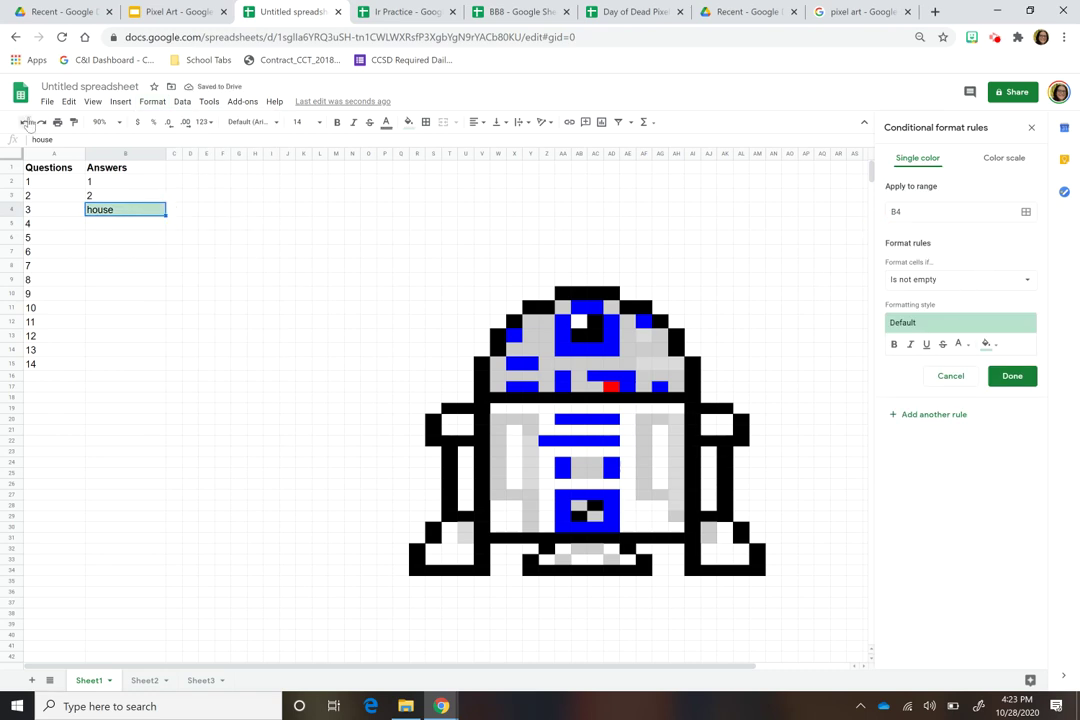
click(25, 121)
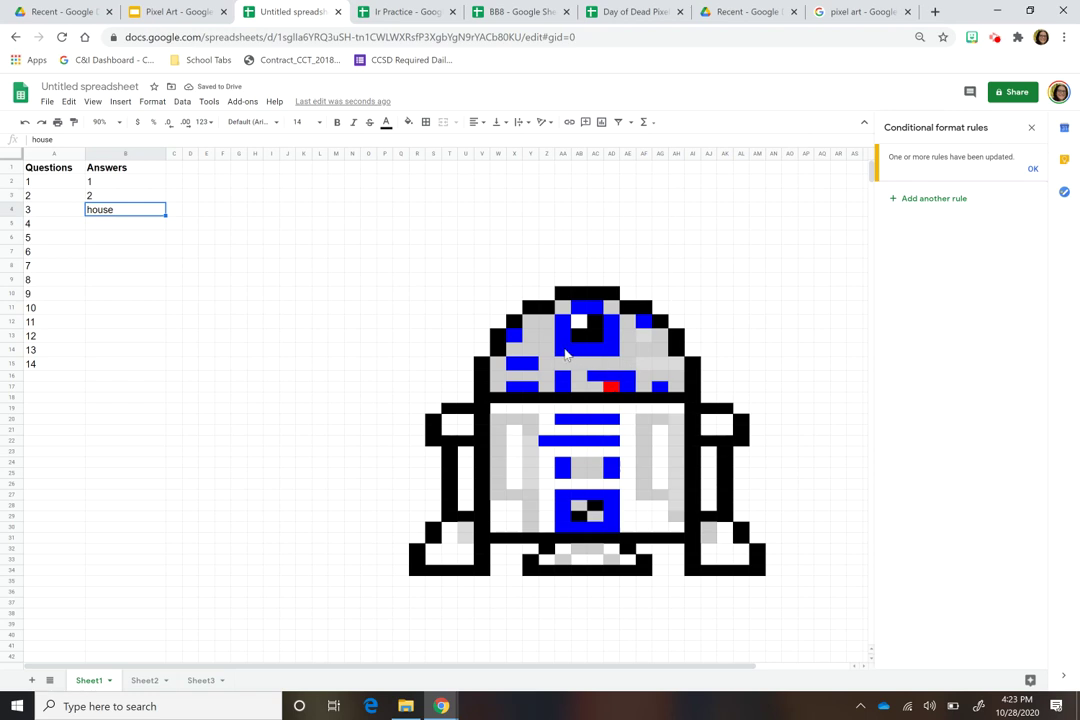
click(614, 326)
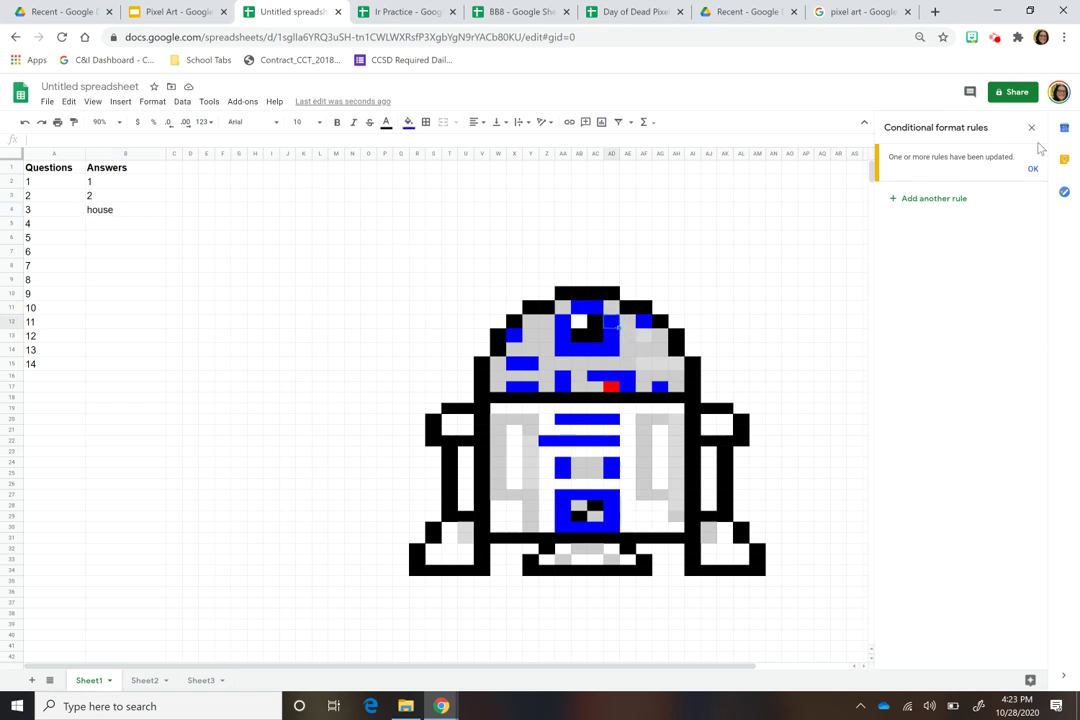
click(1031, 128)
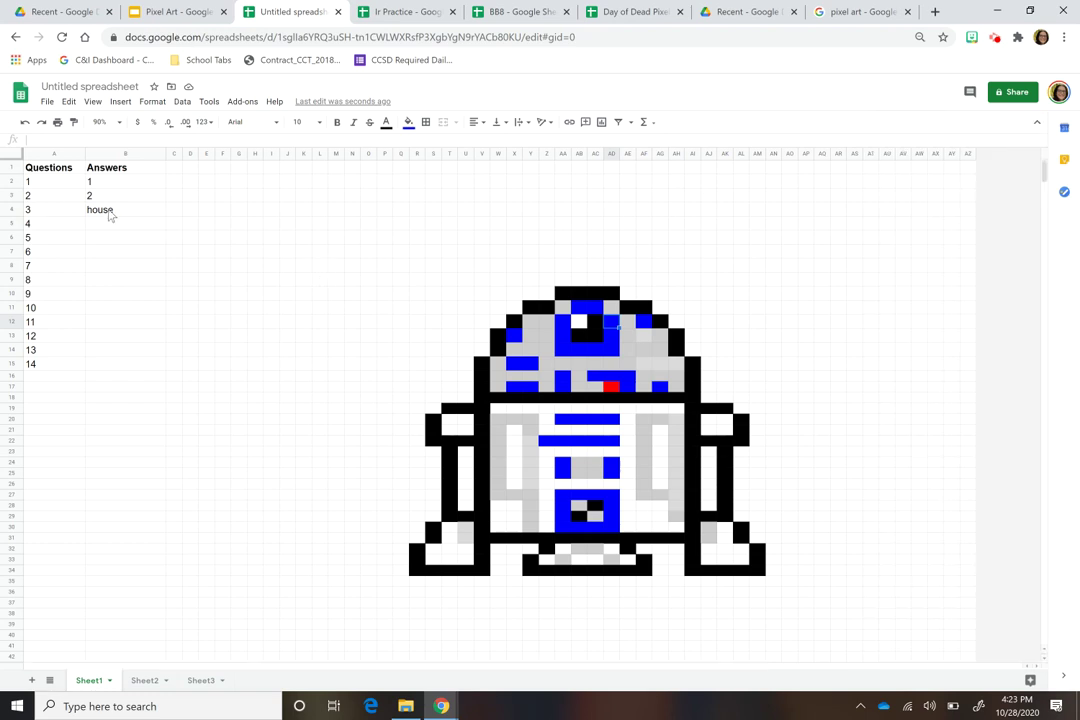
click(117, 211)
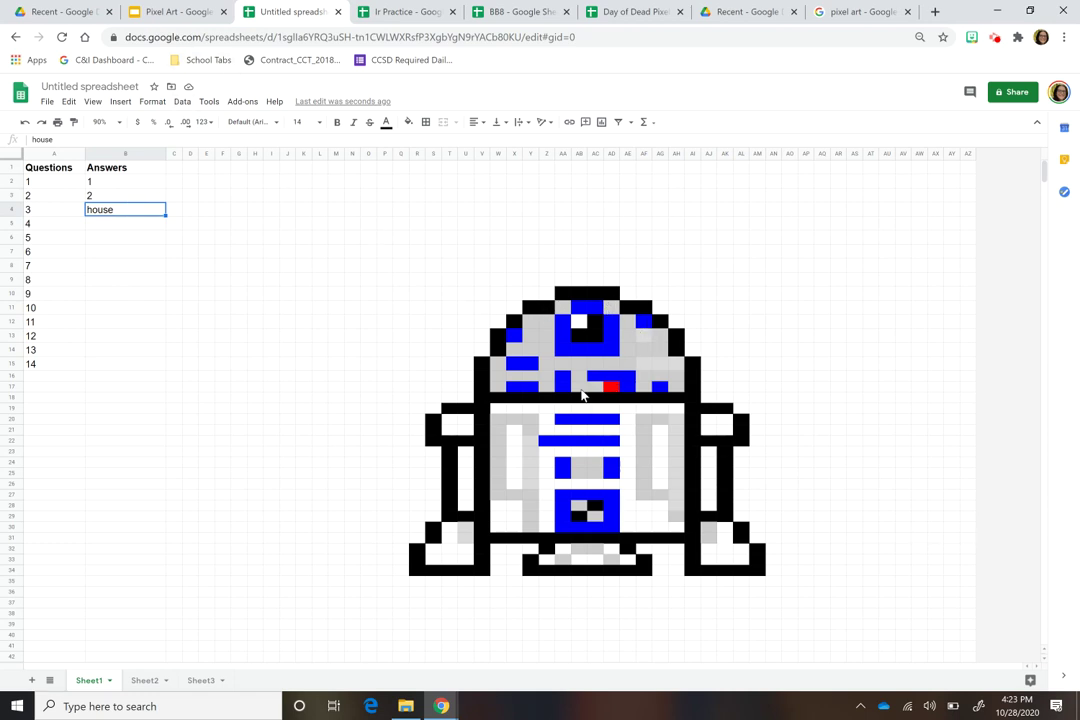
- Change the grey rule's custom formula to =$B$4="dog" and save it
click(677, 473)
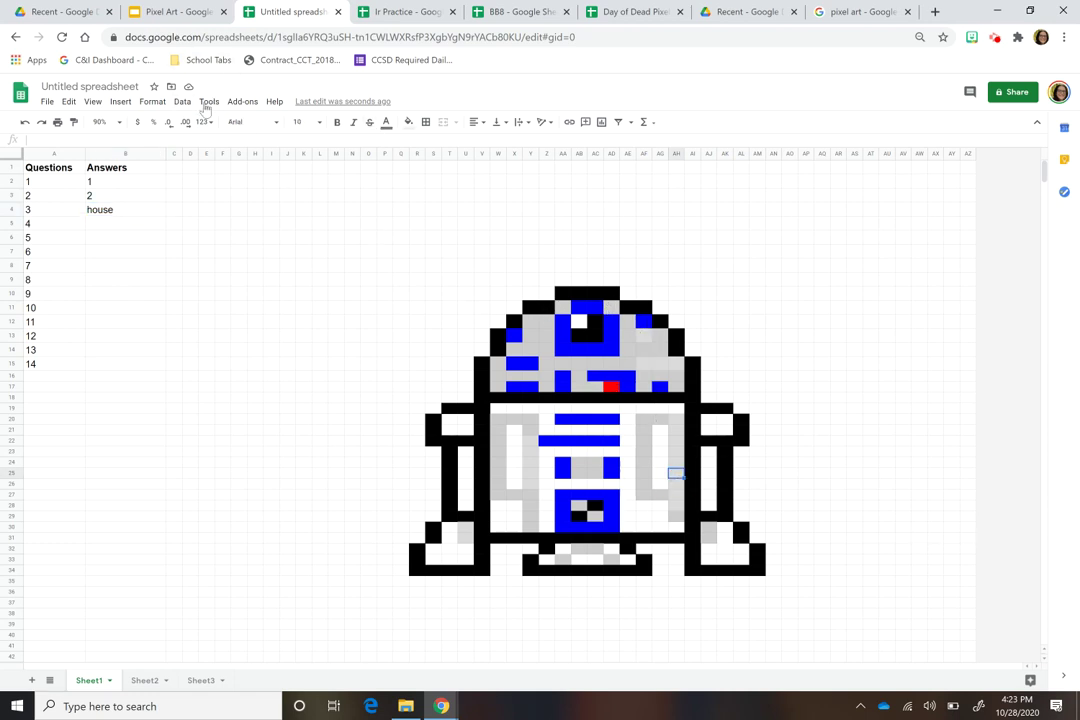
click(148, 104)
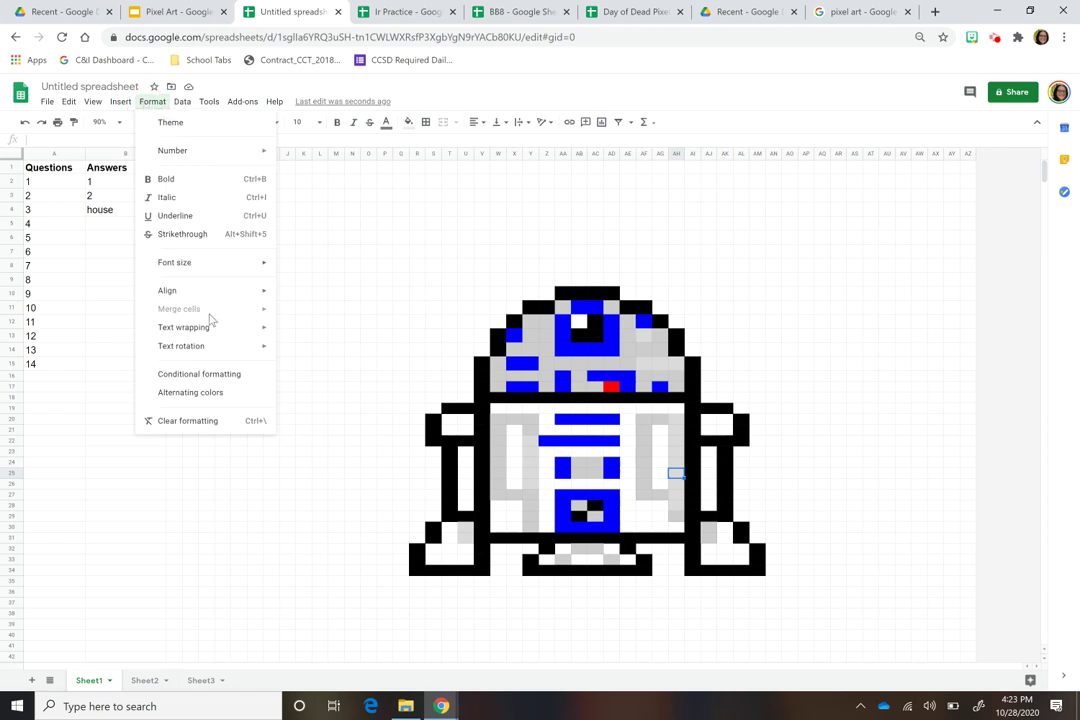
click(207, 373)
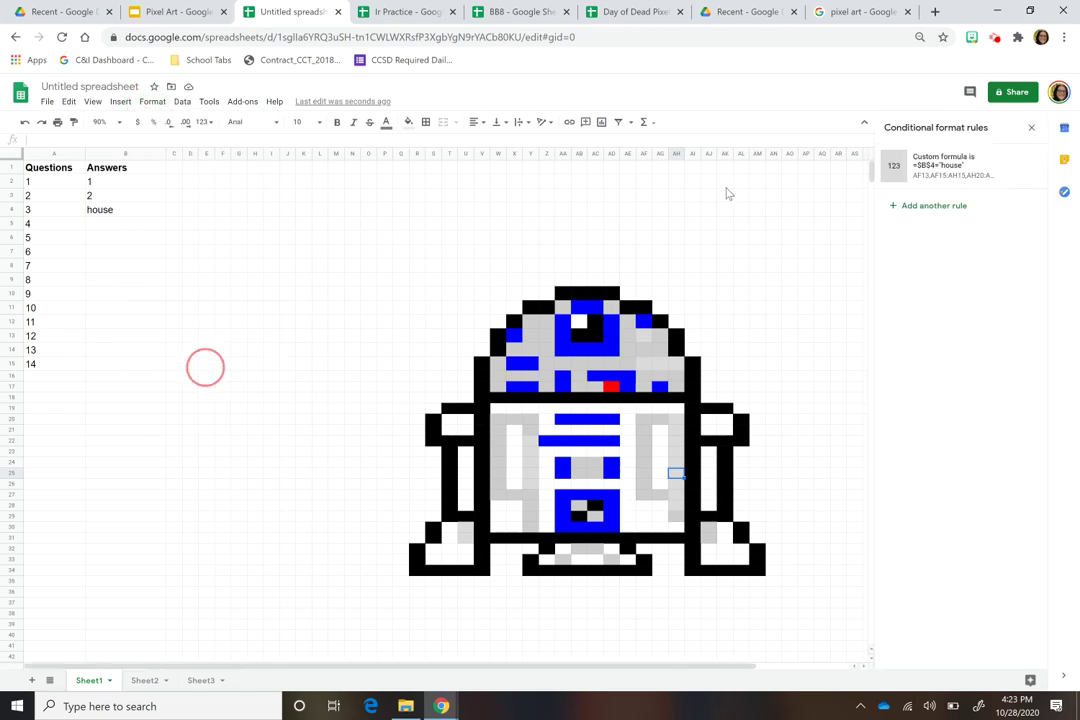
click(970, 172)
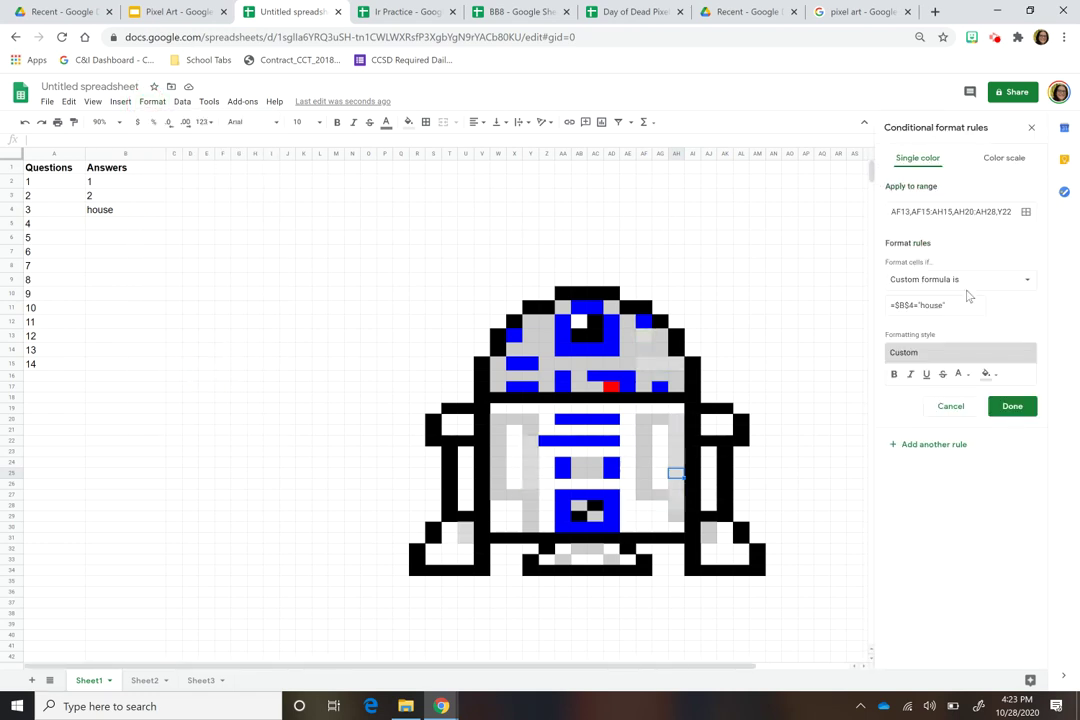
click(941, 309)
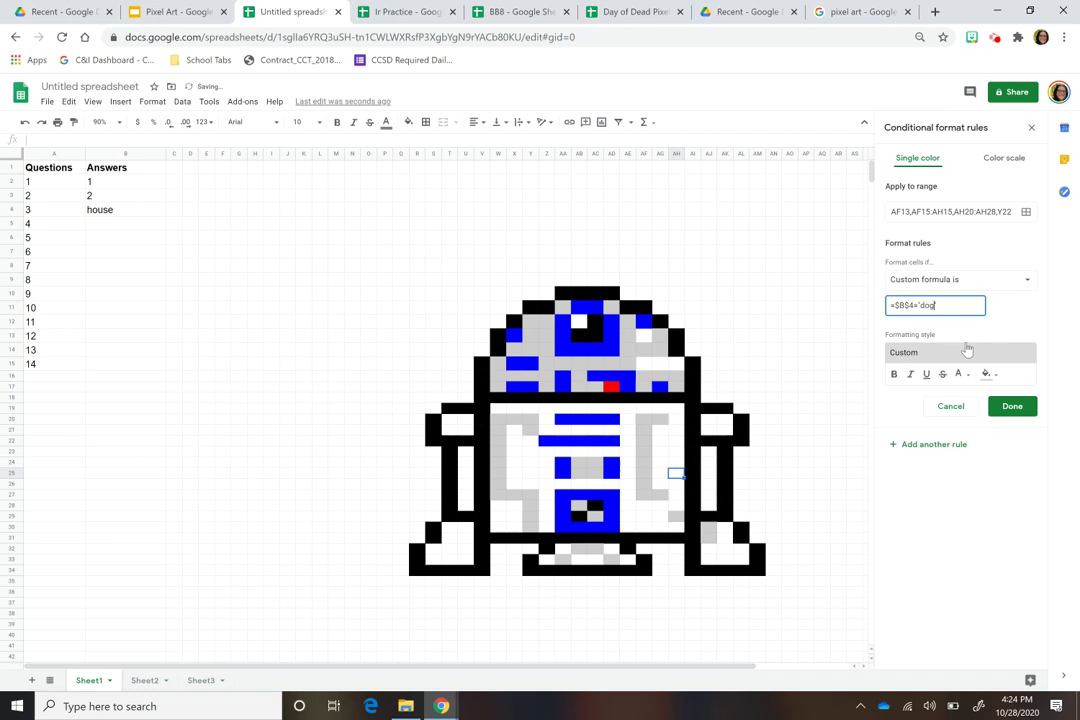
click(1012, 406)
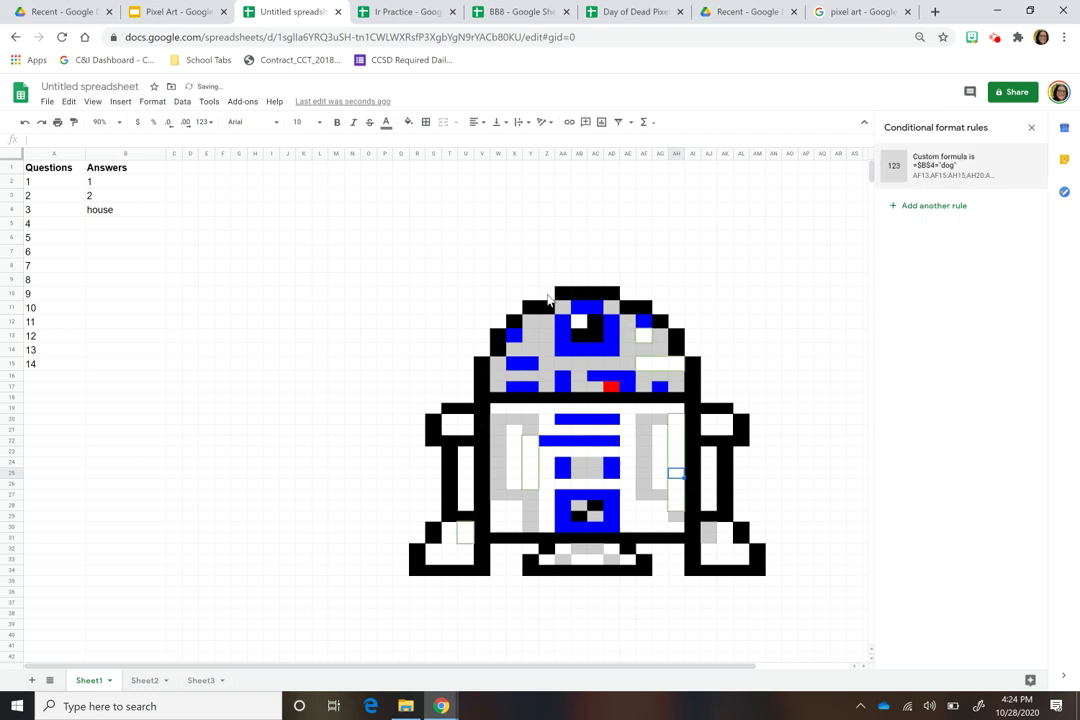
click(117, 210)
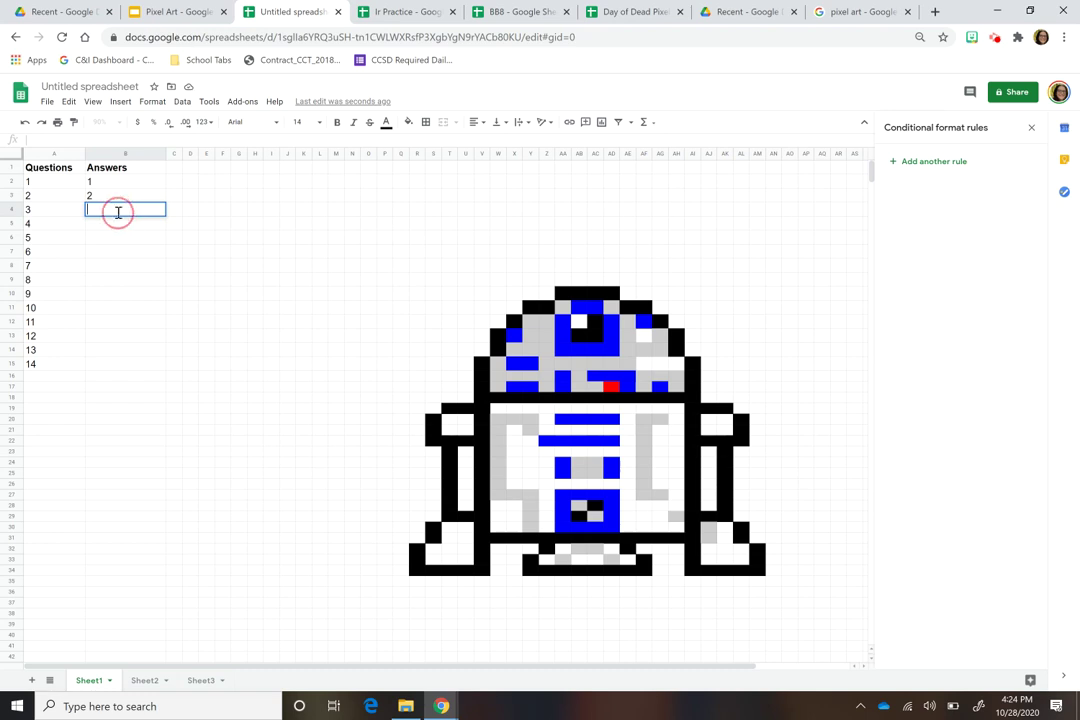
- Enter dog as question 3's answer in B4
click(119, 222)
click(120, 212)
text(dog)
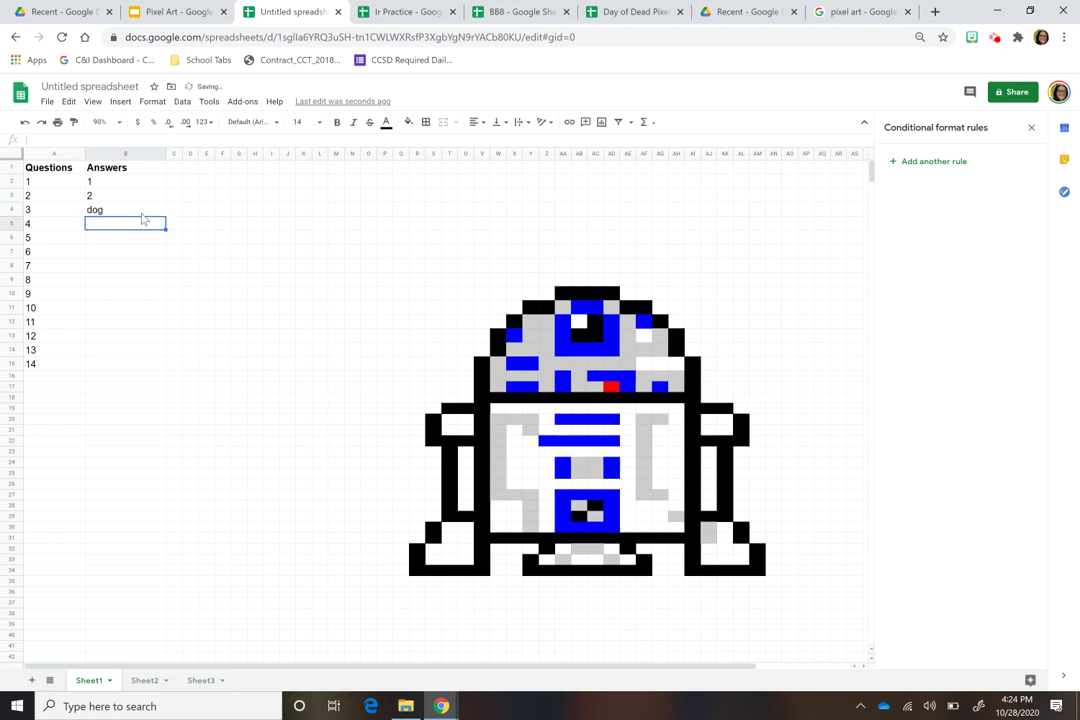
key(Return)
- Widen the Questions column A and check the answer cells
click(55, 183)
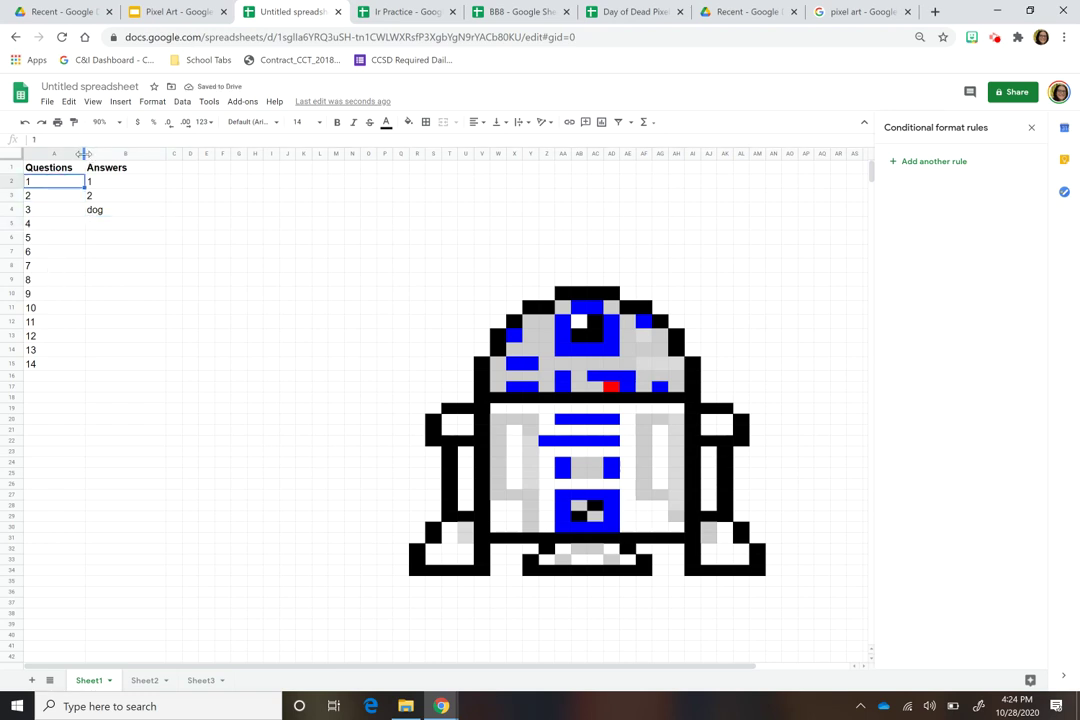
drag(84, 153, 134, 156)
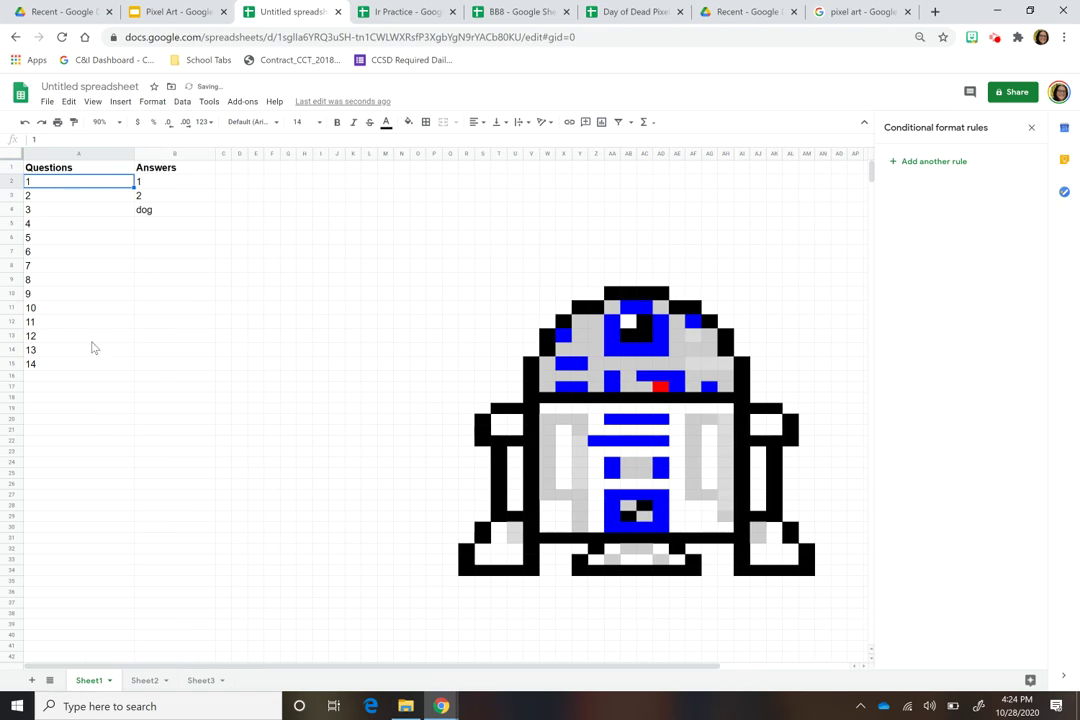
click(171, 210)
click(171, 197)
click(166, 225)
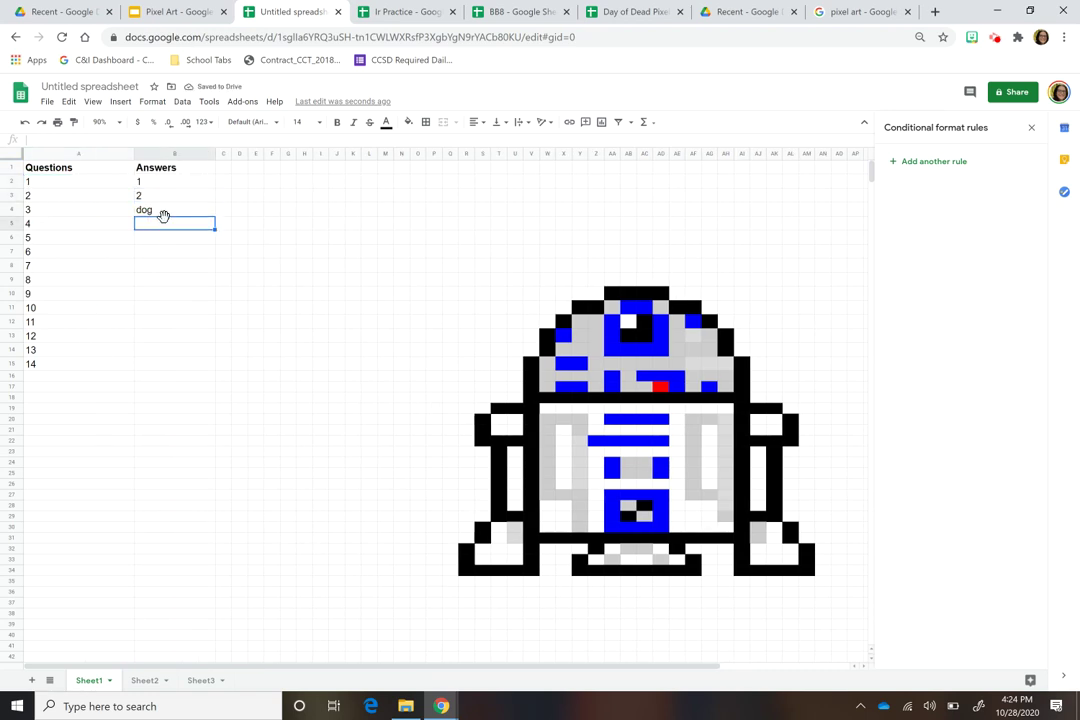
key(Up)
key(Down)
key(Up)
key(Up)
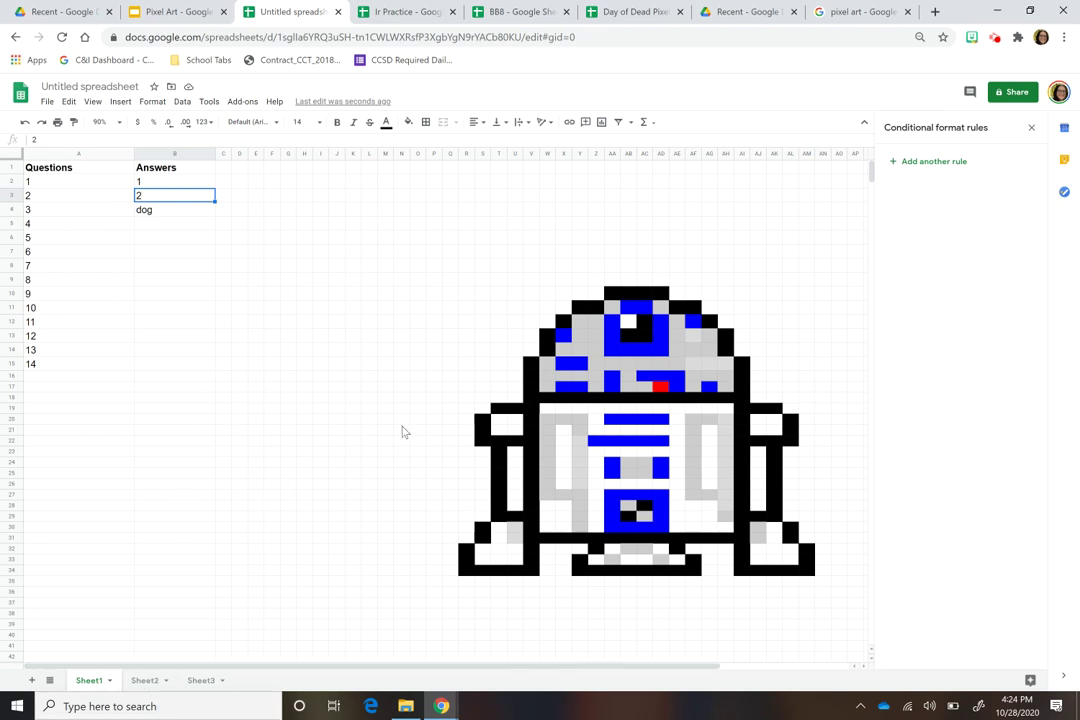
click(141, 681)
- Return to Sheet1, then open the Ir Practice spreadsheet and select its answers in column B
click(89, 680)
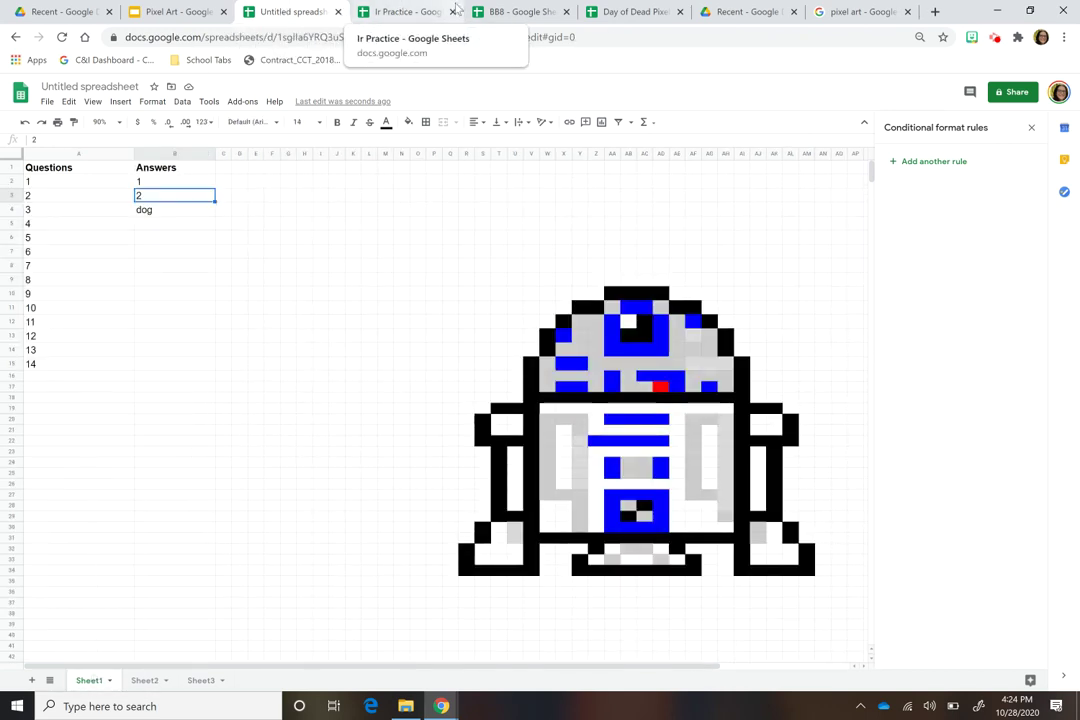
click(400, 12)
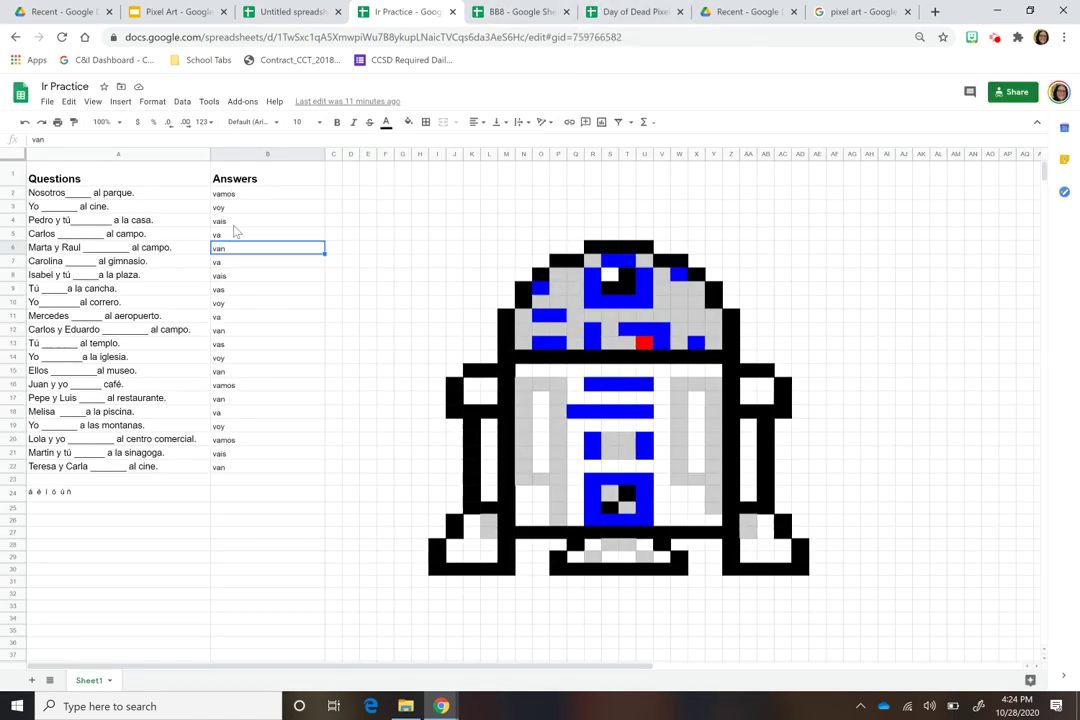
drag(228, 197, 236, 316)
click(257, 417)
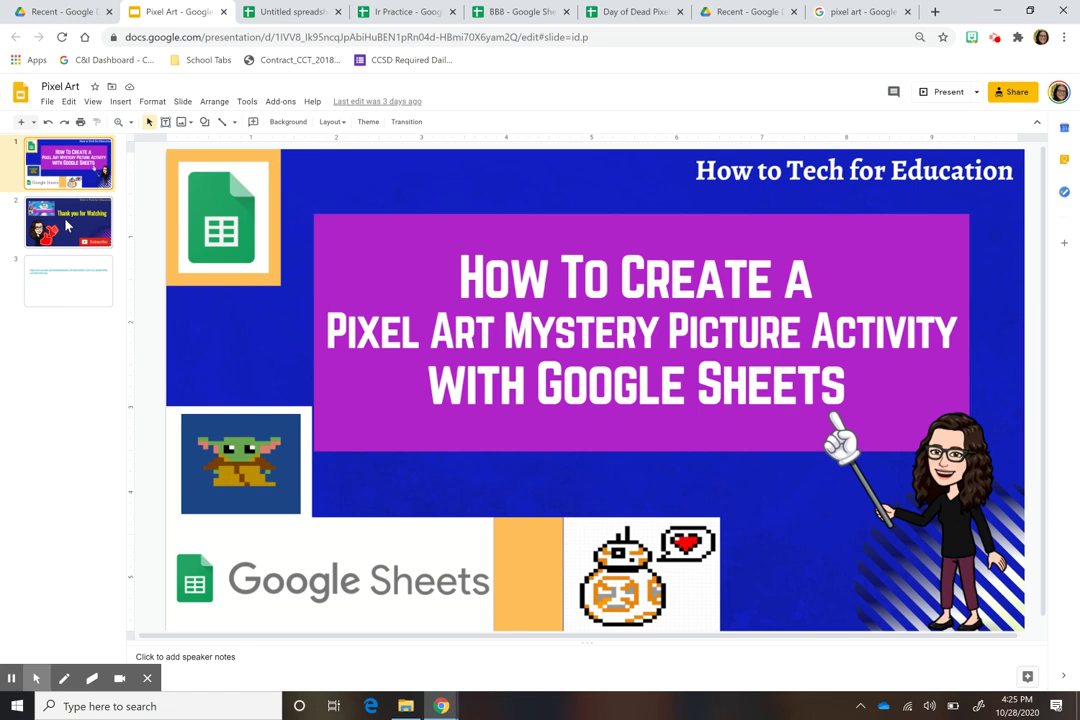
- Select slide 2, the Thank you for Watching slide, in the filmstrip
click(69, 231)
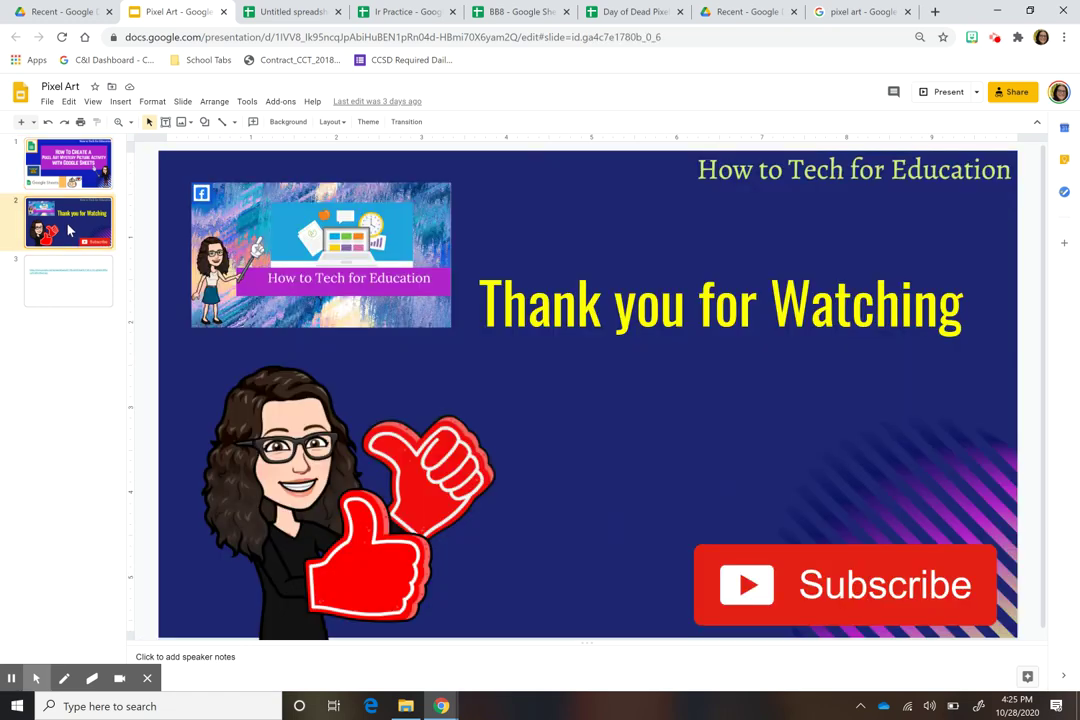